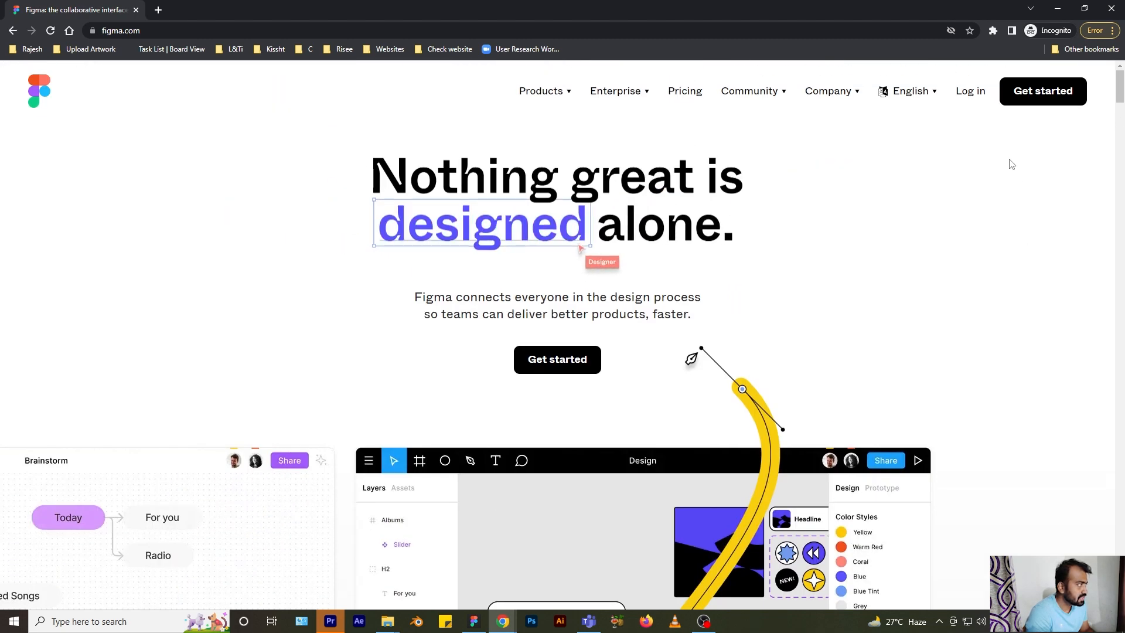
- Open Figma's sign-up dialog from the Get started button on figma.com
left_click(1040, 92)
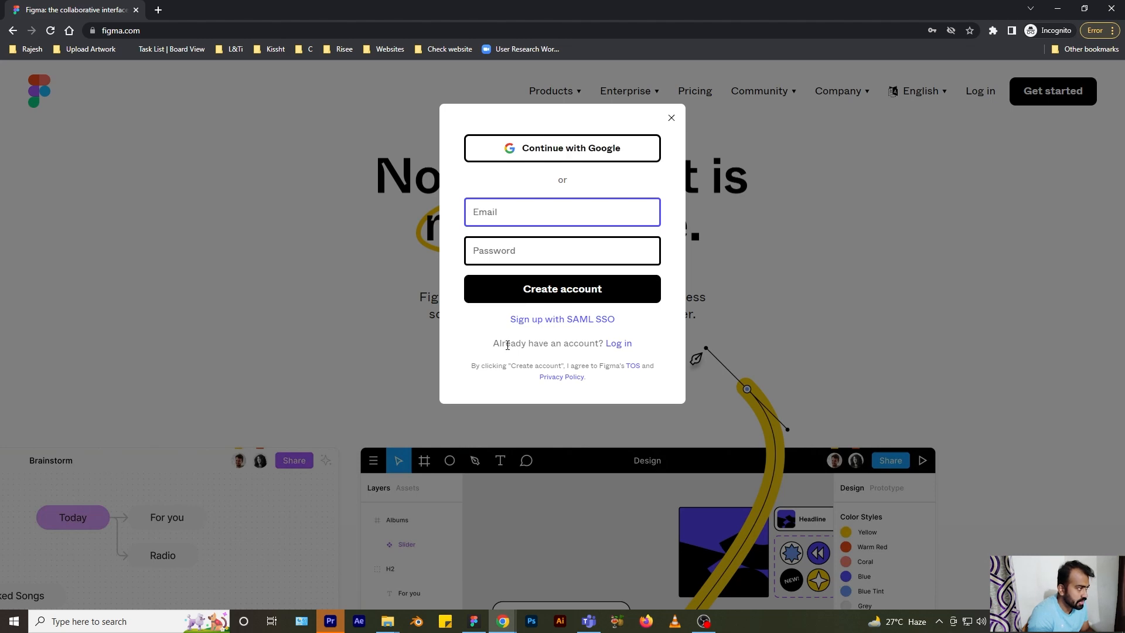
- Close the sign-up dialog to return to the figma.com homepage
left_click(671, 117)
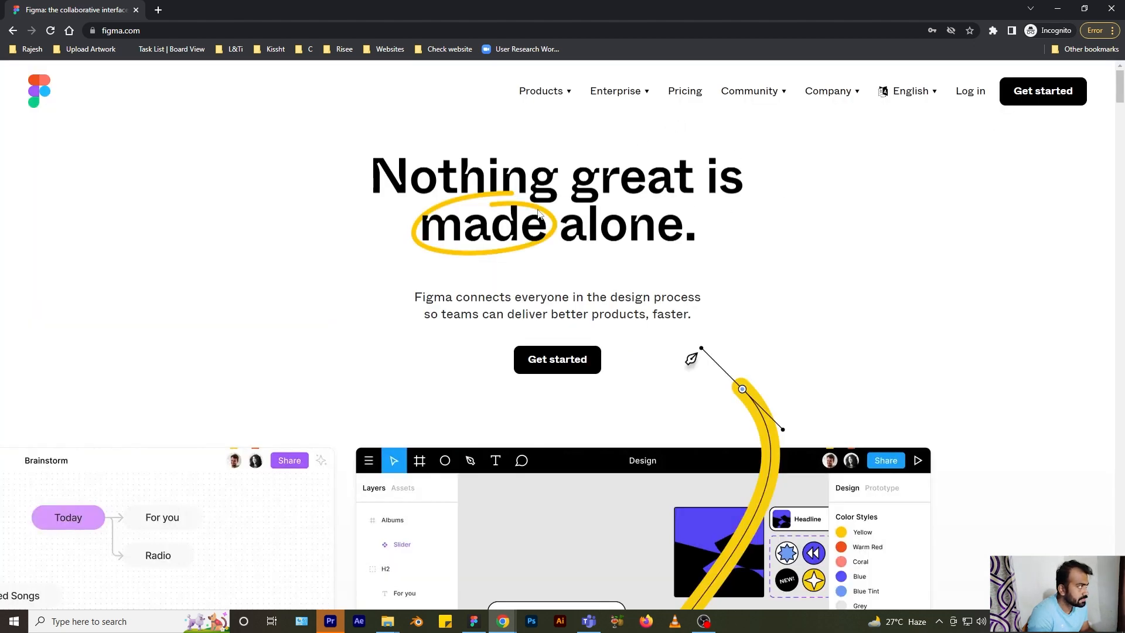
- Close the incognito window, open figma.com, and create a new blank design file from Recently viewed
left_click(1110, 10)
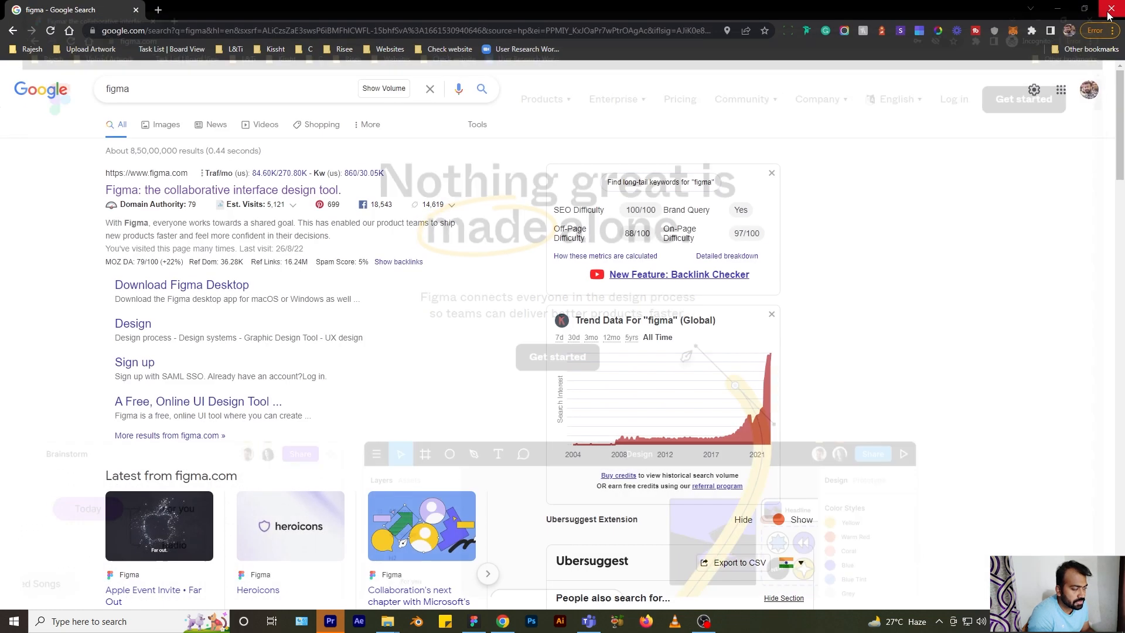
left_click(204, 193)
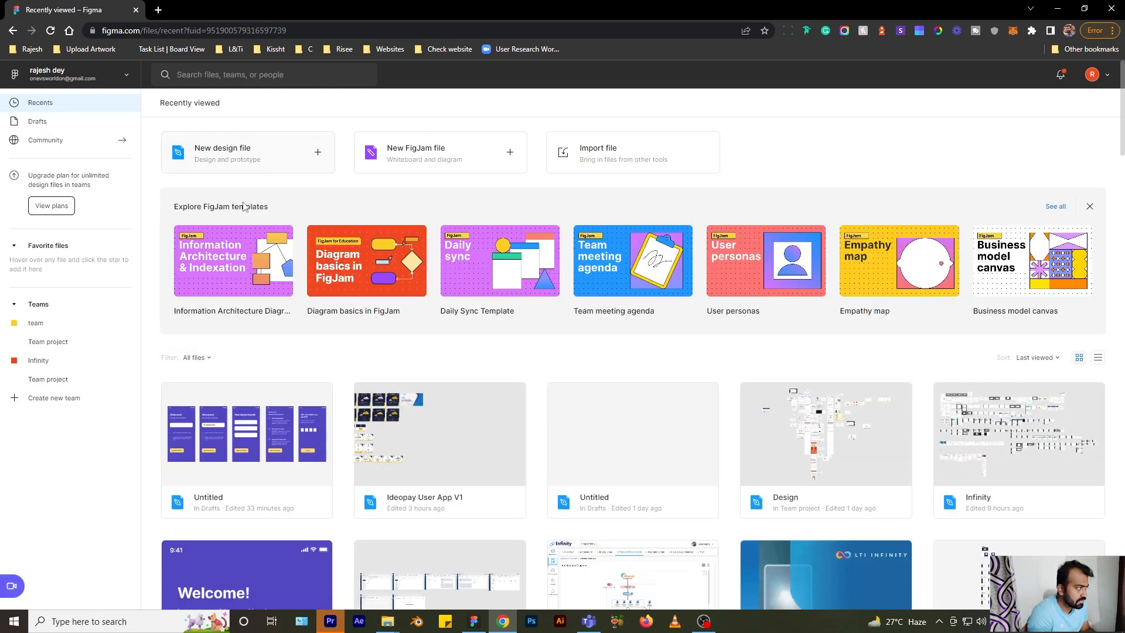
scroll(771, 279, "down", 6)
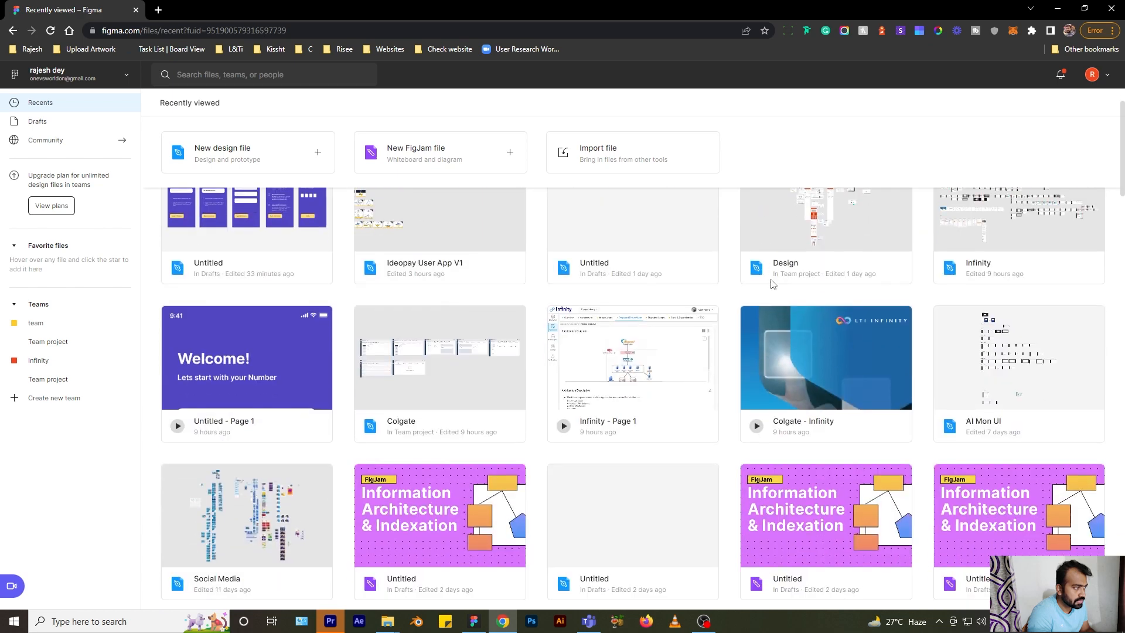
scroll(666, 306, "up", 6)
scroll(666, 307, "up", 1)
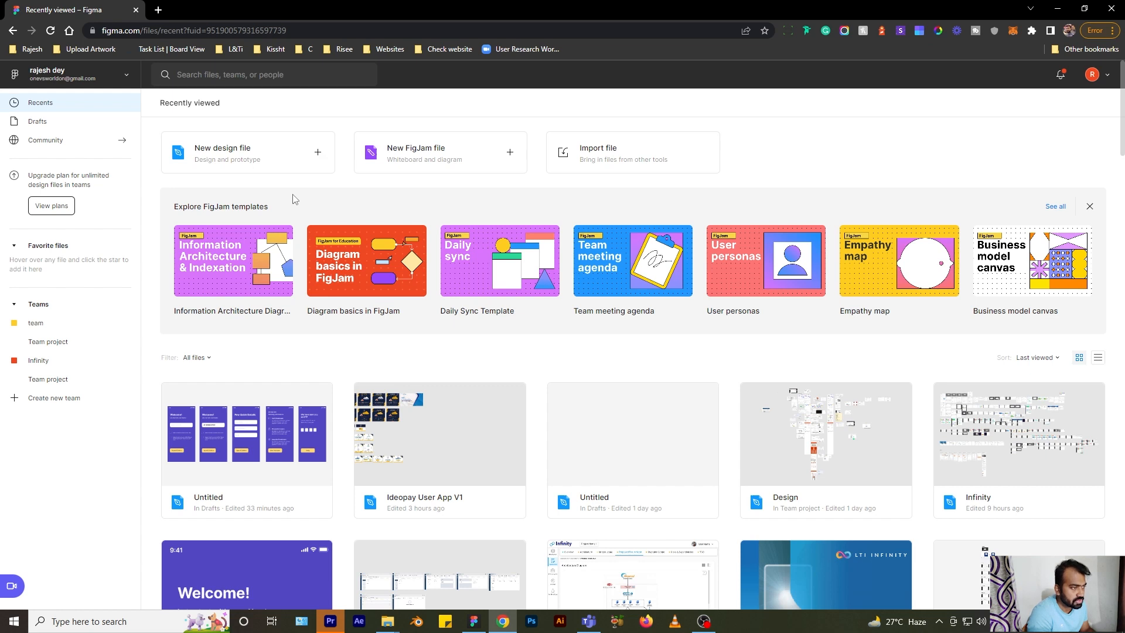
left_click(255, 157)
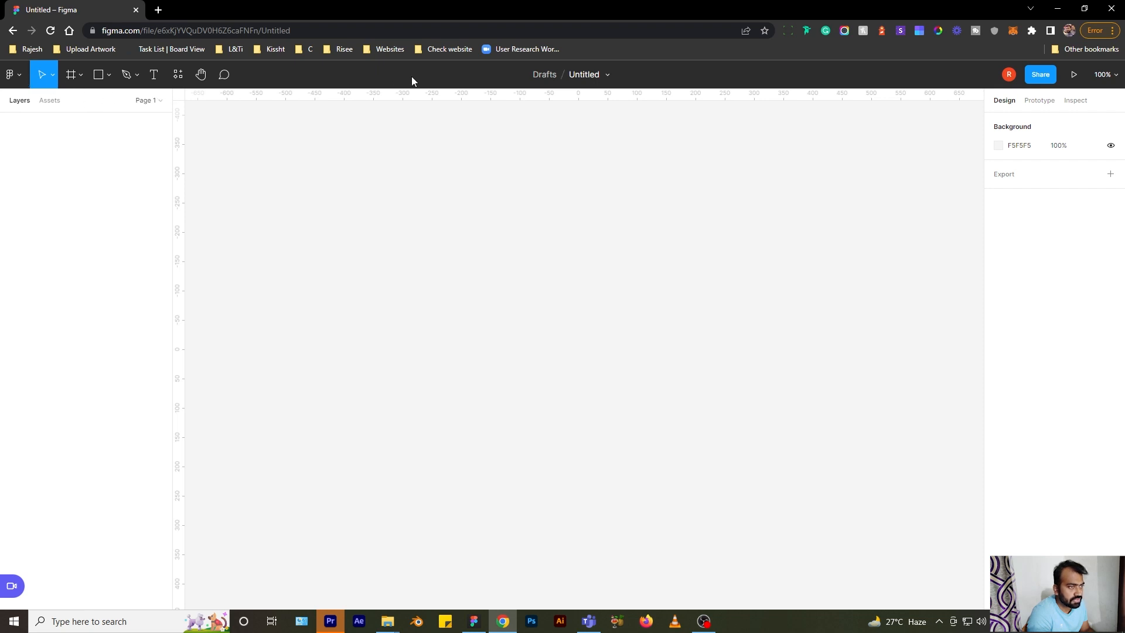
- Look through the shape and pen tool menus and the Prototype and Inspect panels, then switch to the desktop app
left_click(111, 76)
left_click(136, 76)
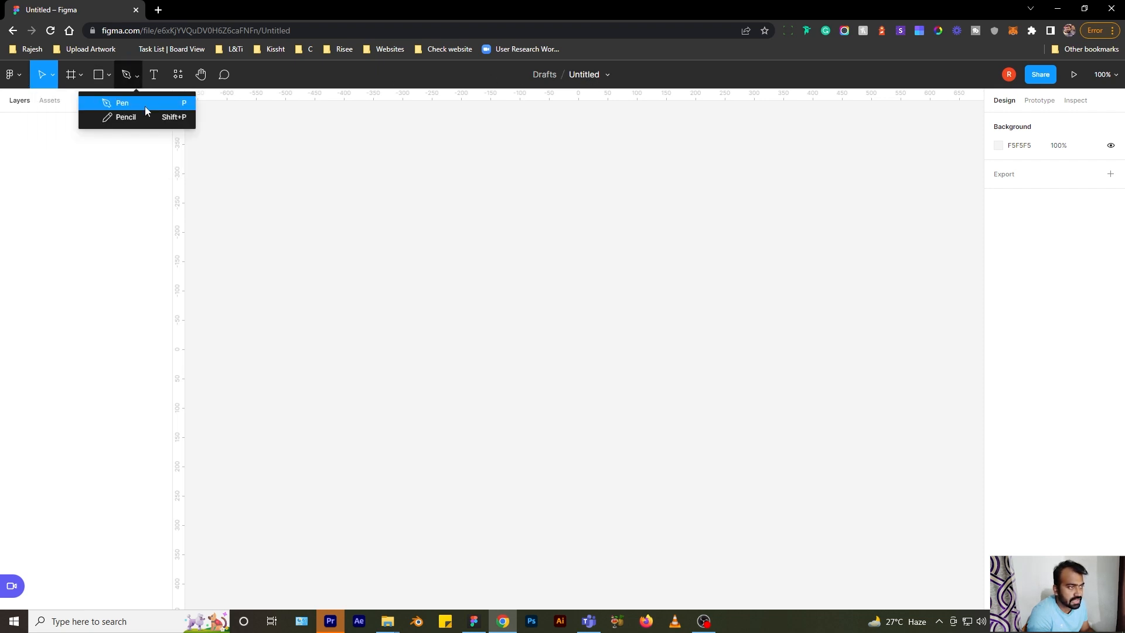
left_click(902, 127)
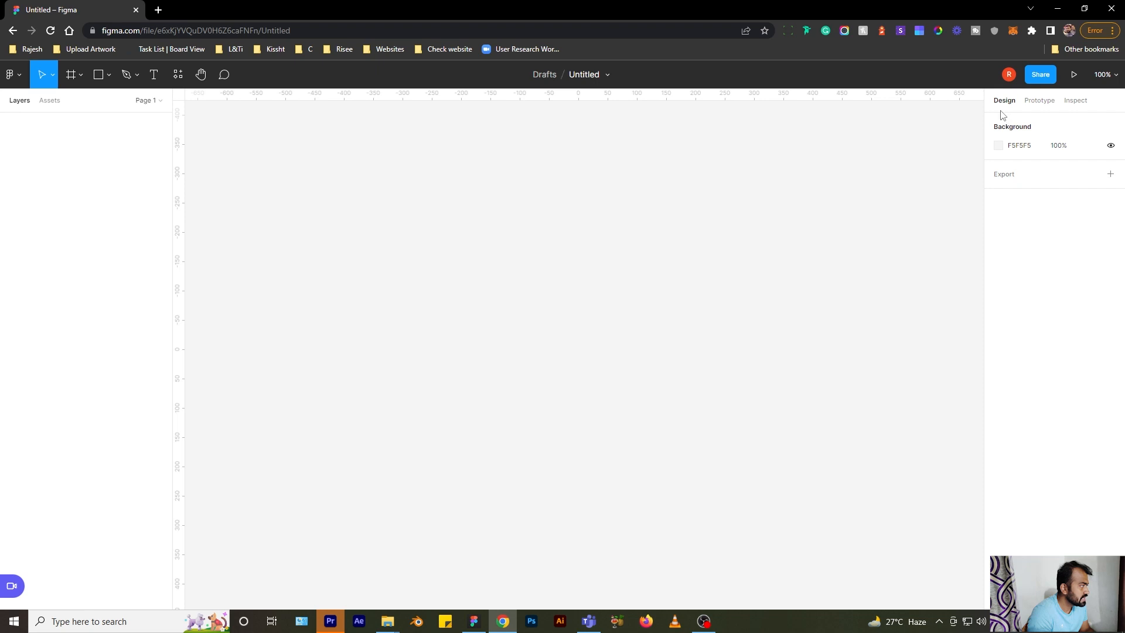
left_click(1038, 106)
left_click(1068, 108)
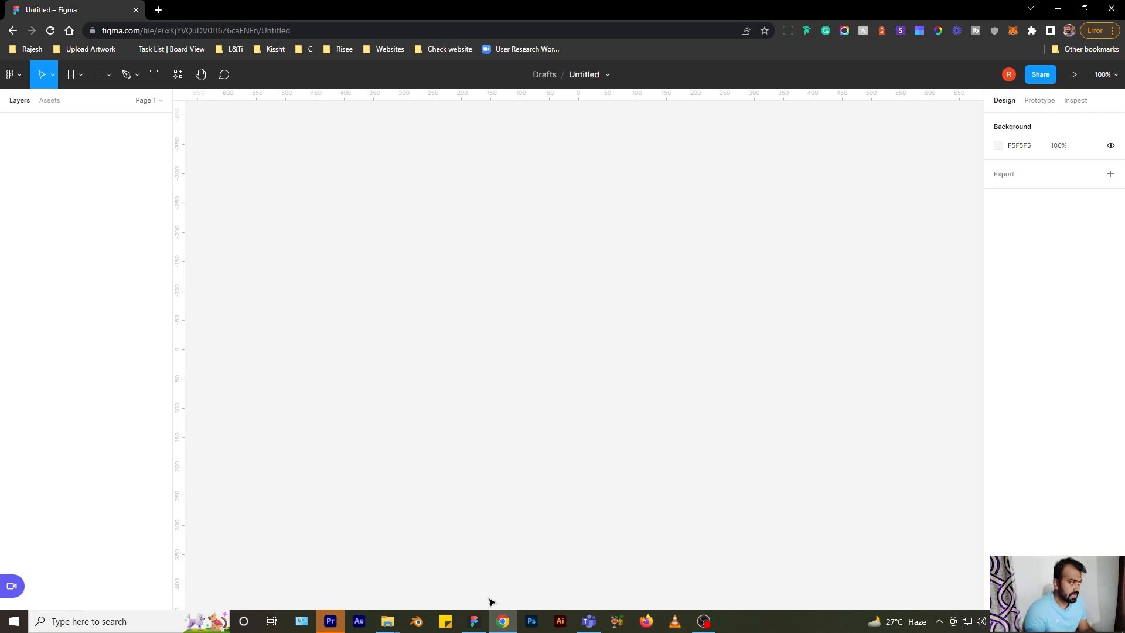
left_click(474, 621)
- Select the five onboarding frames in the desktop app and paste them into the browser file
left_click_drag(586, 196, 429, 178)
left_click_drag(287, 192, 959, 533)
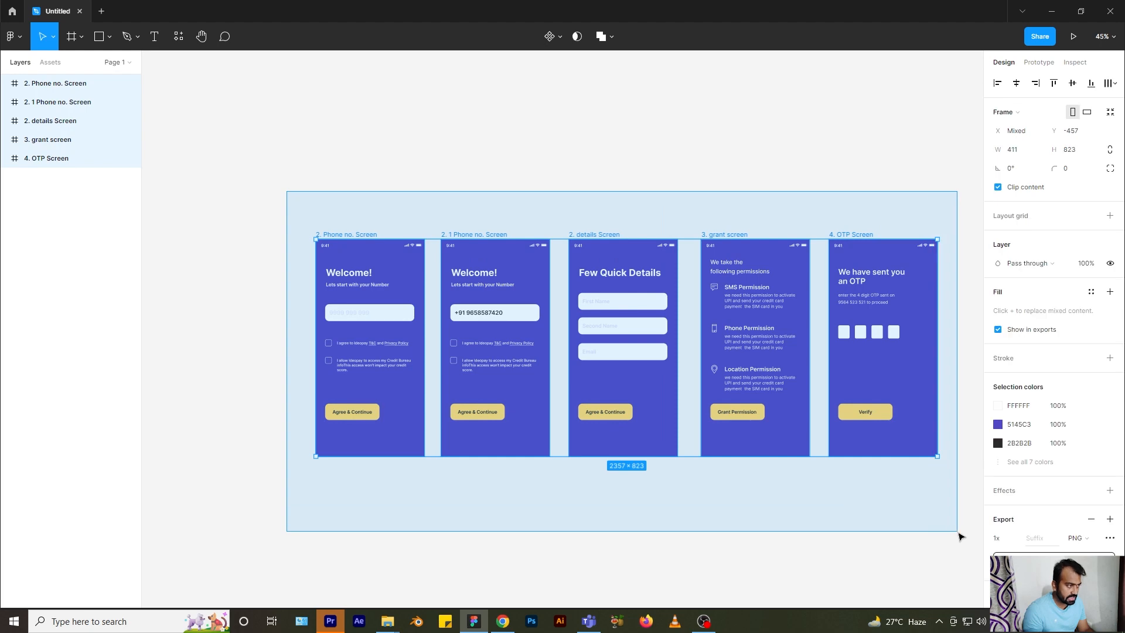
key("alt+Tab")
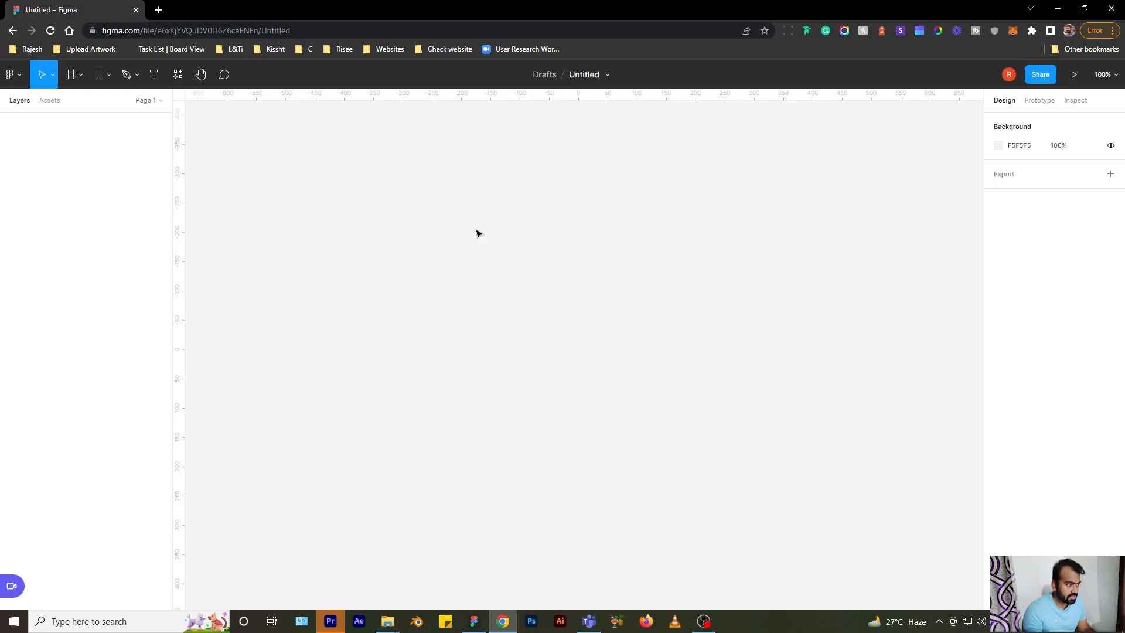
key("ctrl+v")
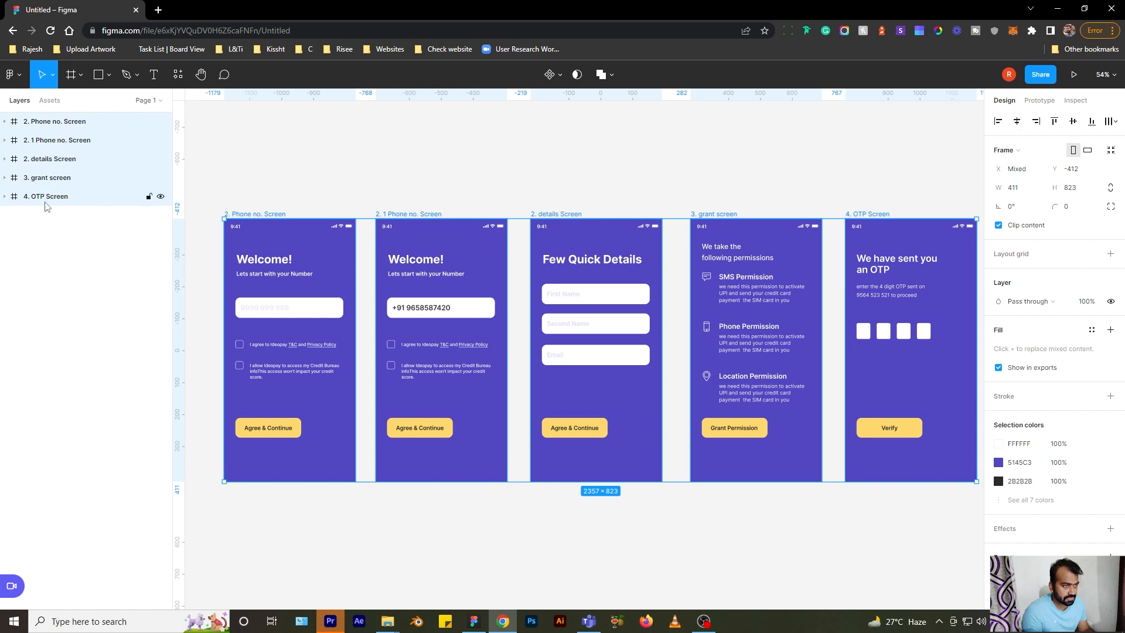
- Expand and collapse the Phone no. Screen layers, deselect the frames, and check the main menu
left_click(5, 122)
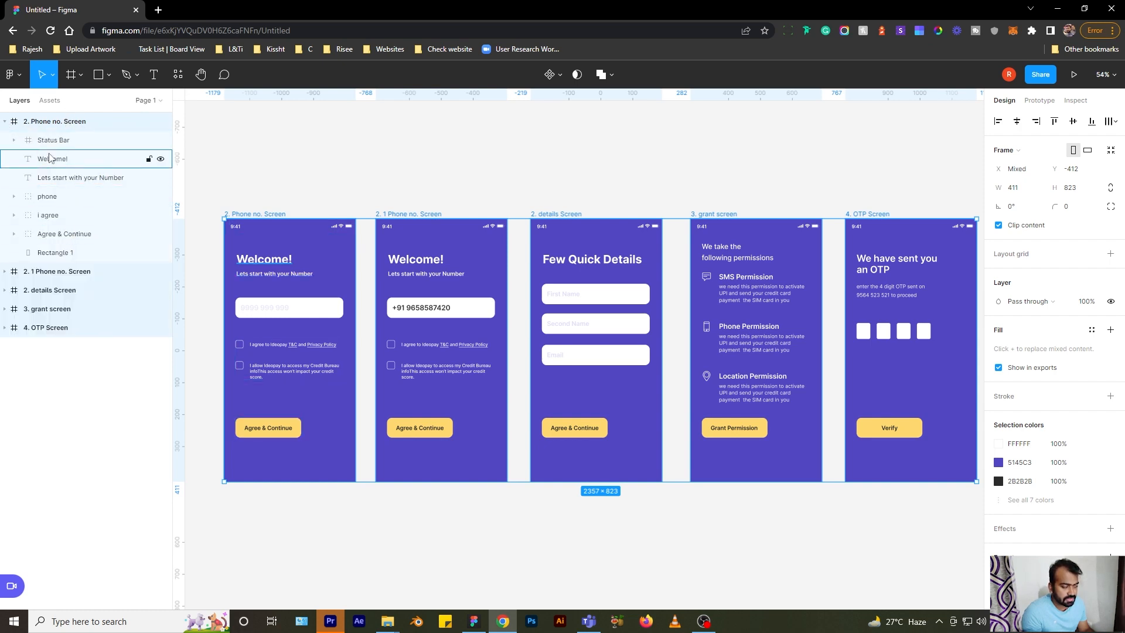
key("alt+l")
left_click(344, 181)
left_click_drag(365, 170, 362, 159)
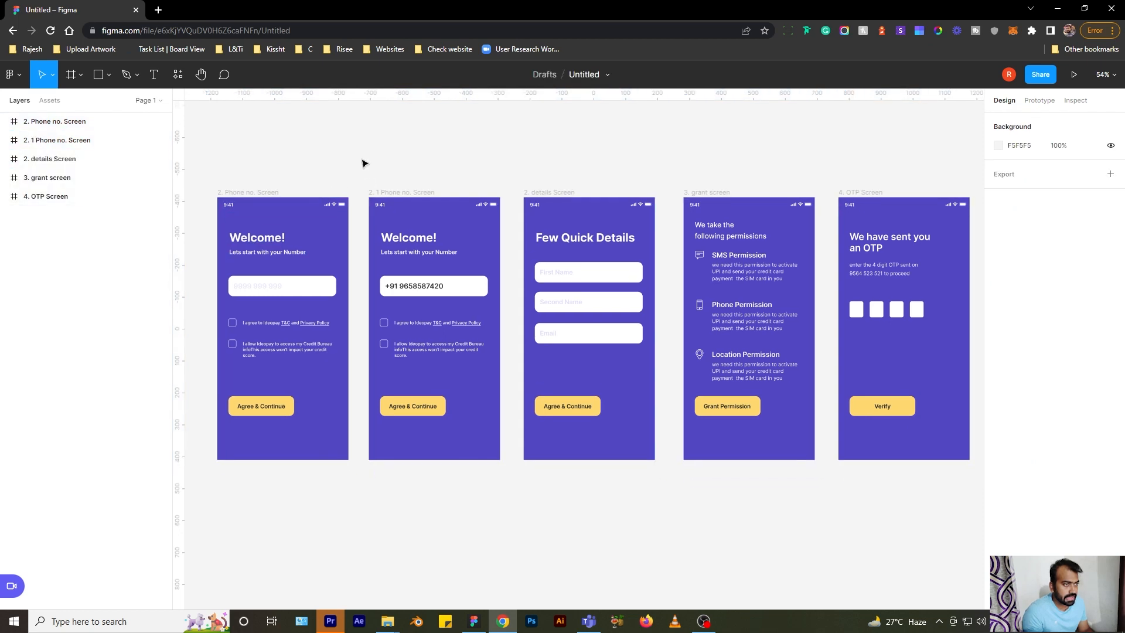
left_click(19, 78)
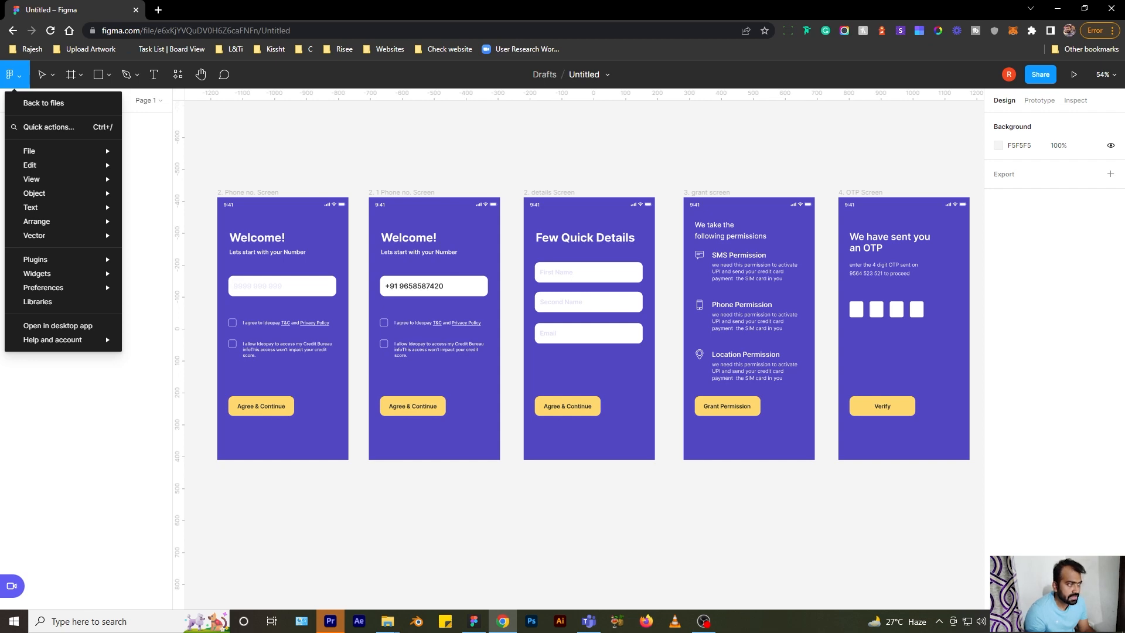
left_click(246, 120)
- Switch over to the Figma desktop app, then return to the file in the browser
left_click(474, 621)
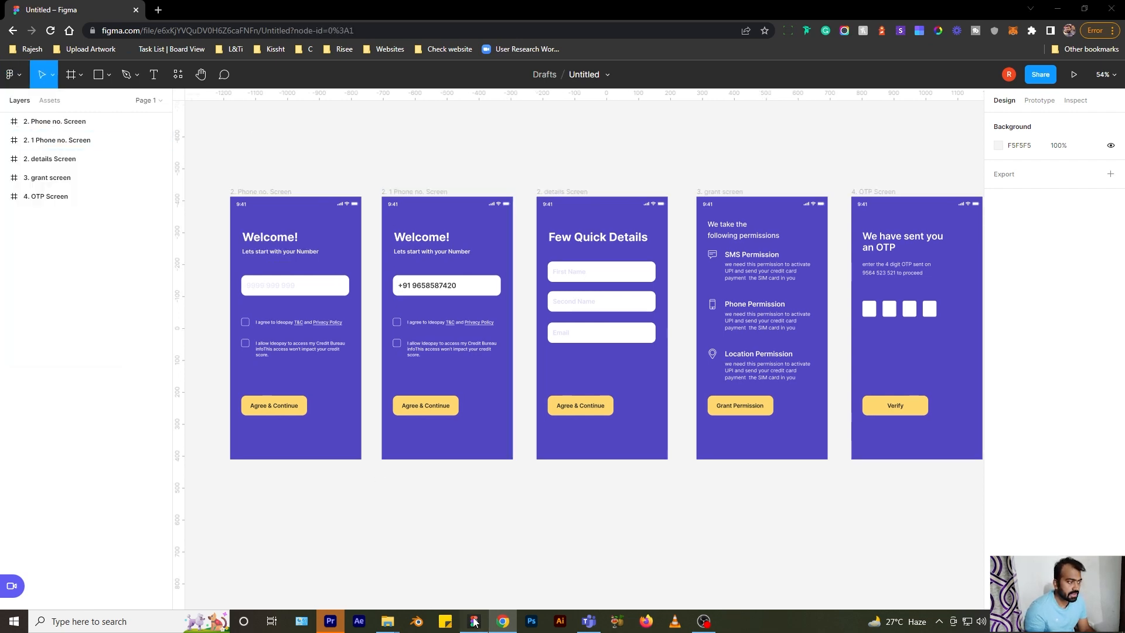
scroll(452, 148, "right", 1)
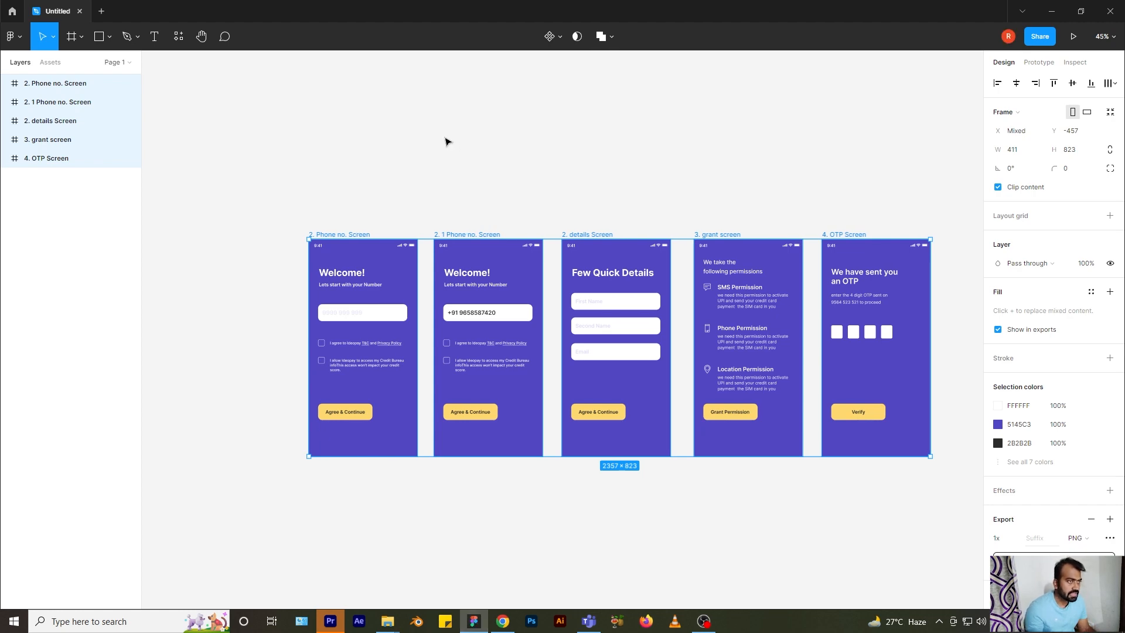
key("super+d")
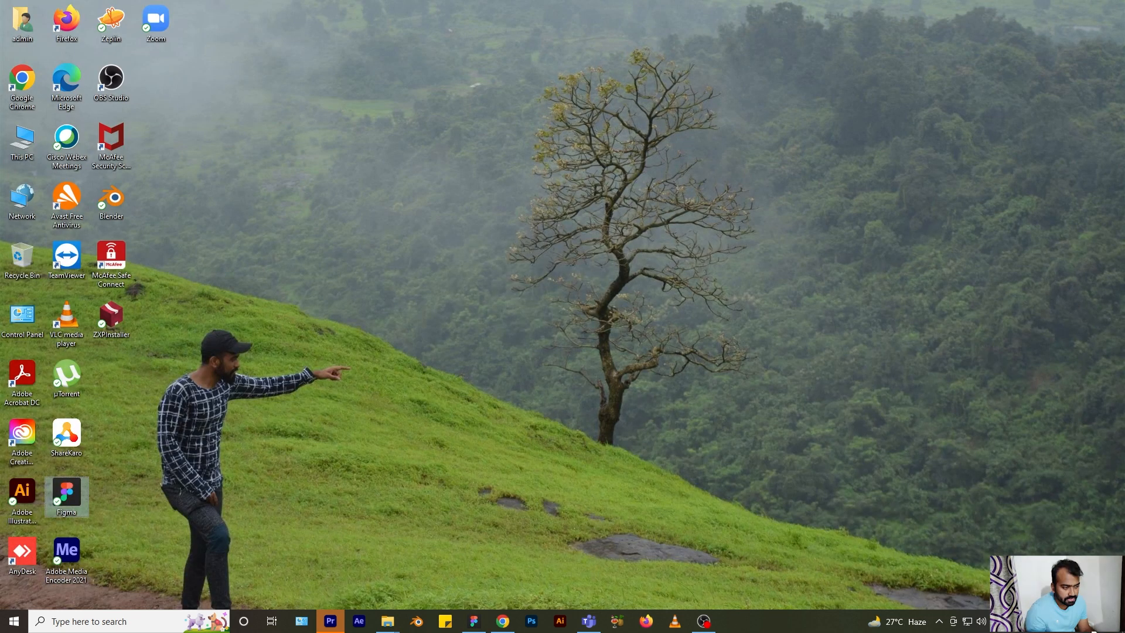
double_click(68, 498)
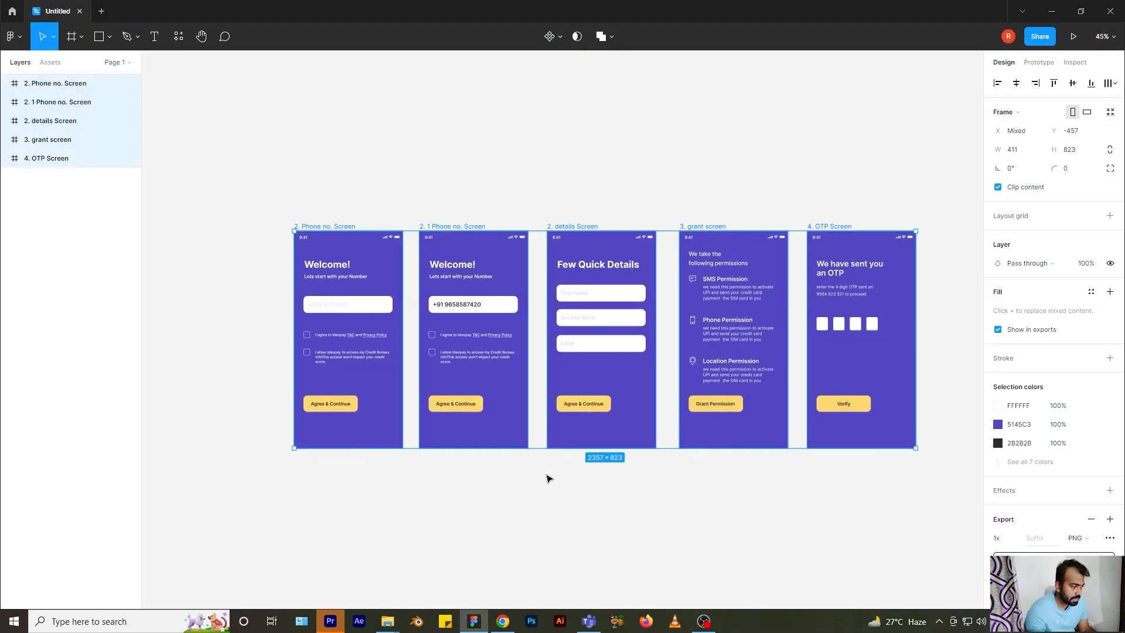
left_click(495, 622)
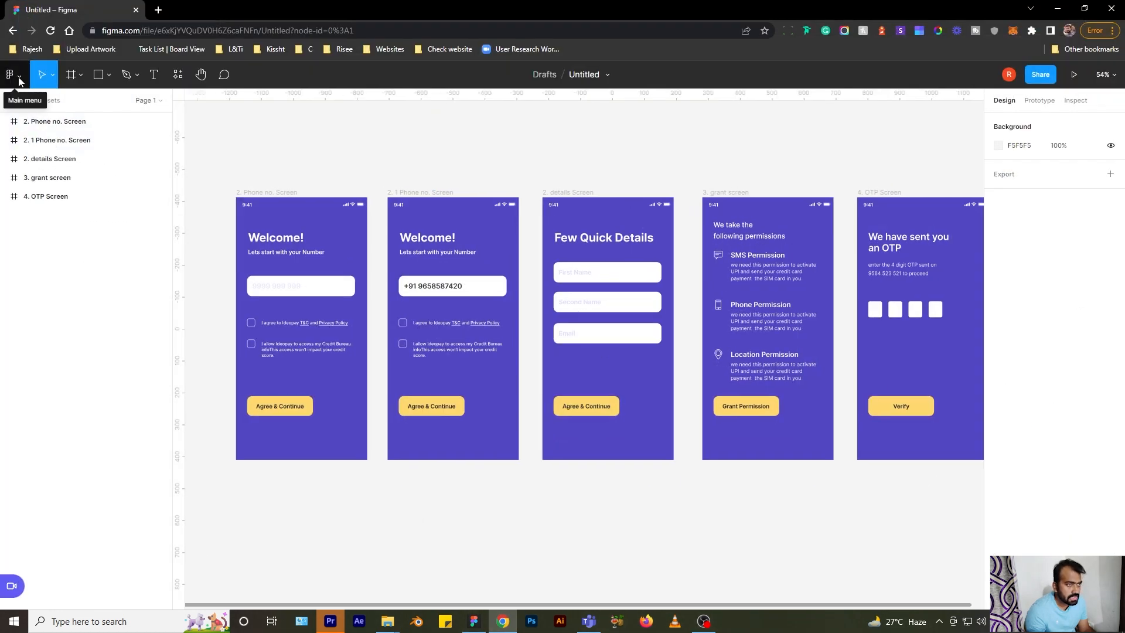
- Look through the main menu's File, Edit, Plugins and Help sections, then choose Open in desktop app
left_click(19, 79)
mouse_move(78, 153)
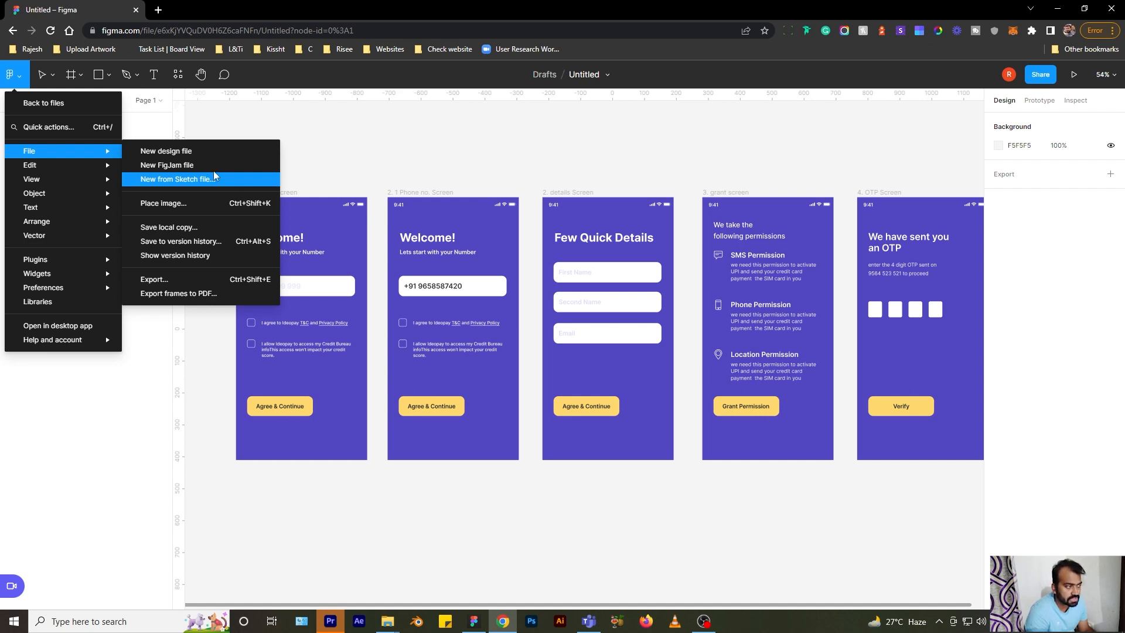
mouse_move(41, 166)
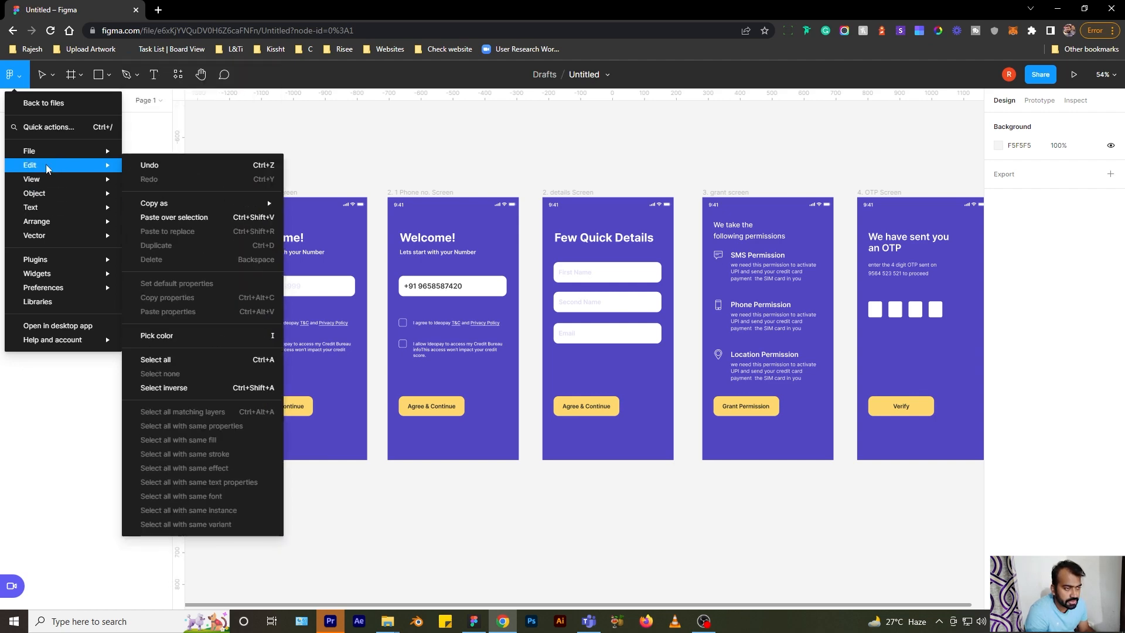
mouse_move(84, 261)
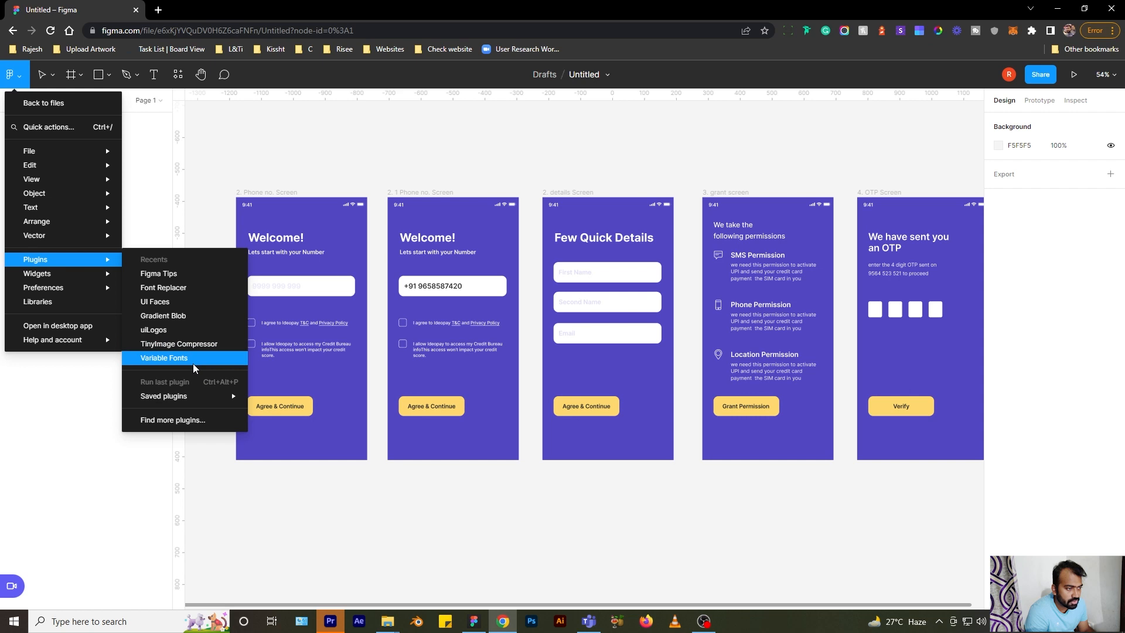
mouse_move(72, 350)
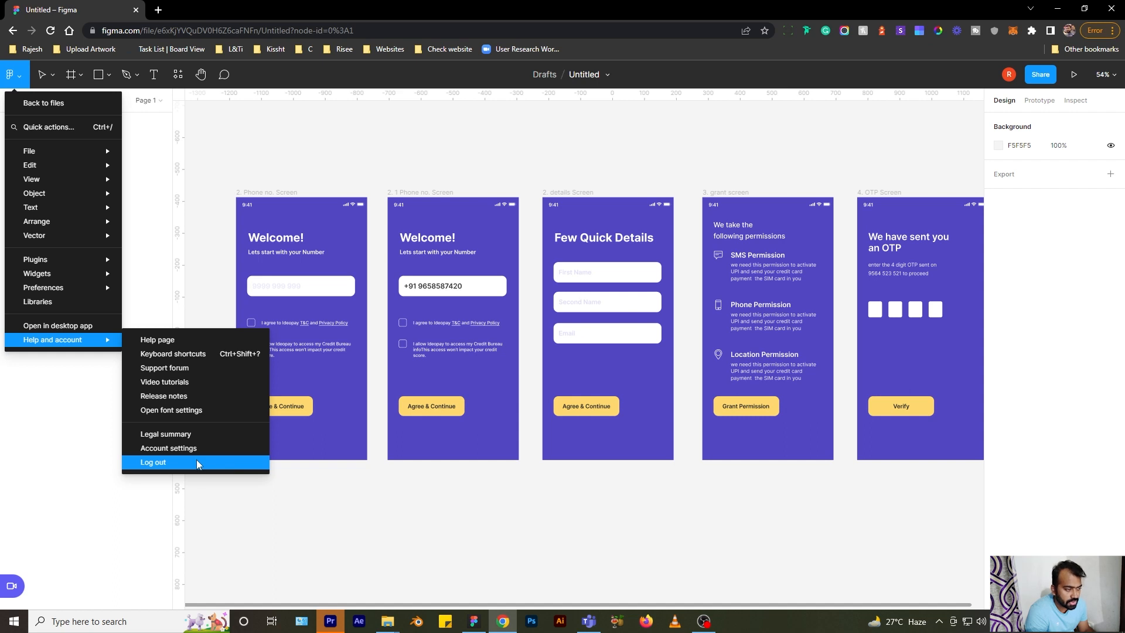
left_click(97, 322)
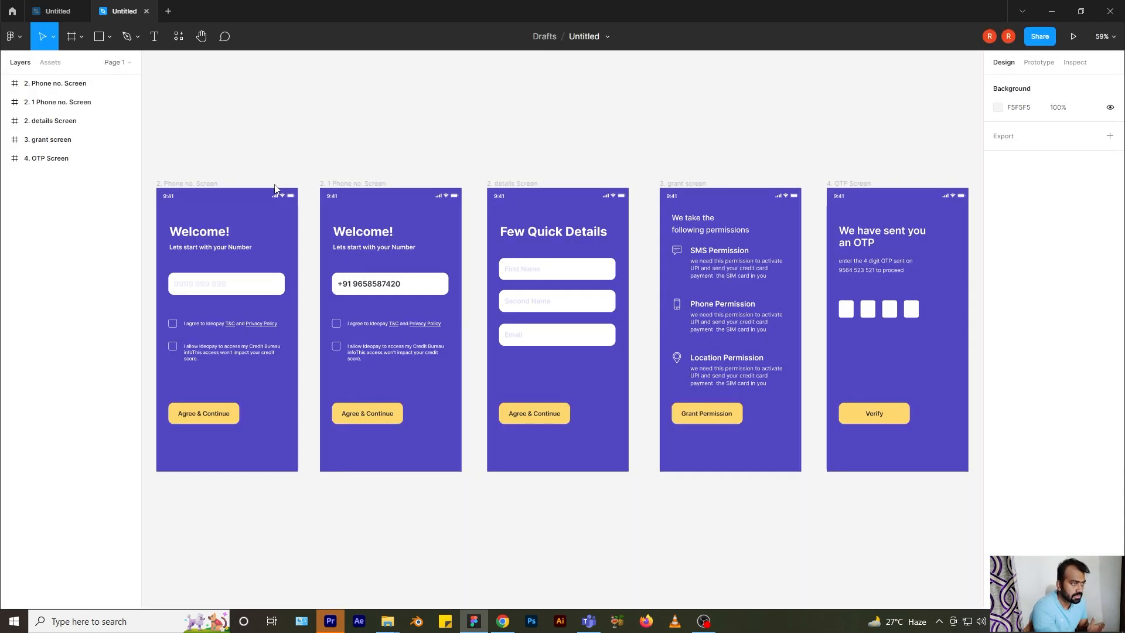
- Move 2. Phone no. Screen below the grant screen, then back to the row's left
left_click(503, 622)
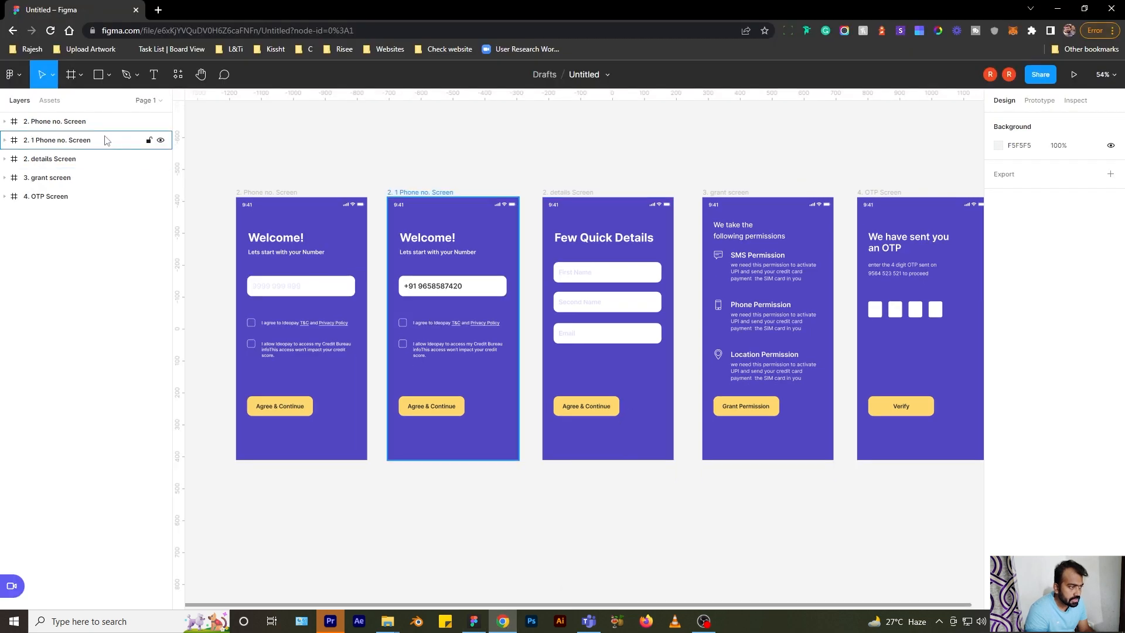
left_click(52, 76)
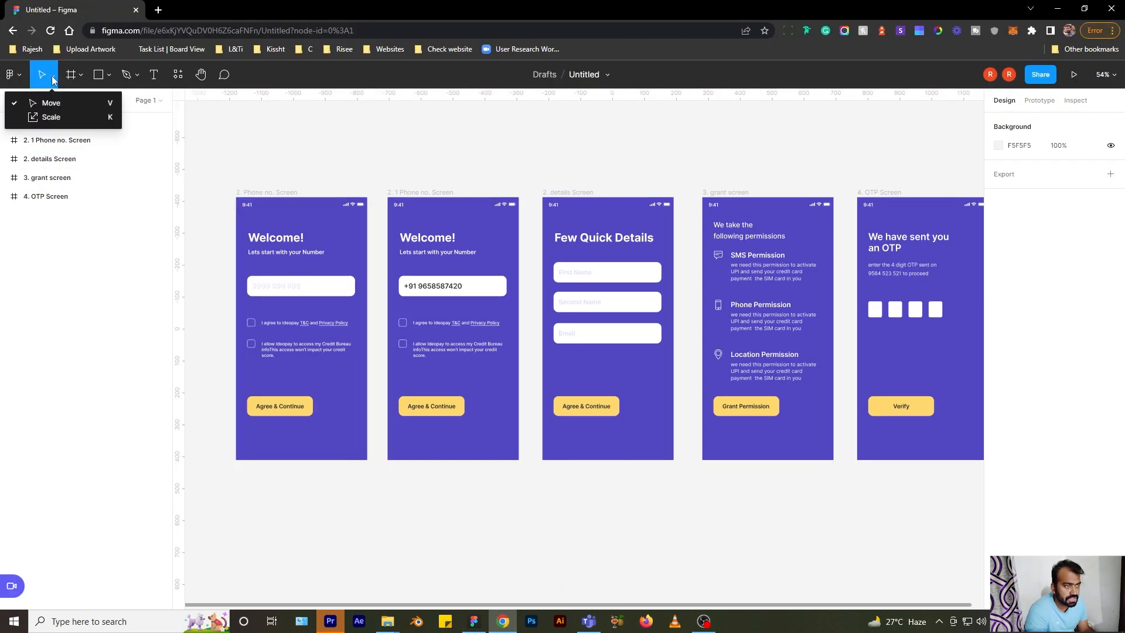
left_click(292, 171)
left_click_drag(234, 191, 756, 460)
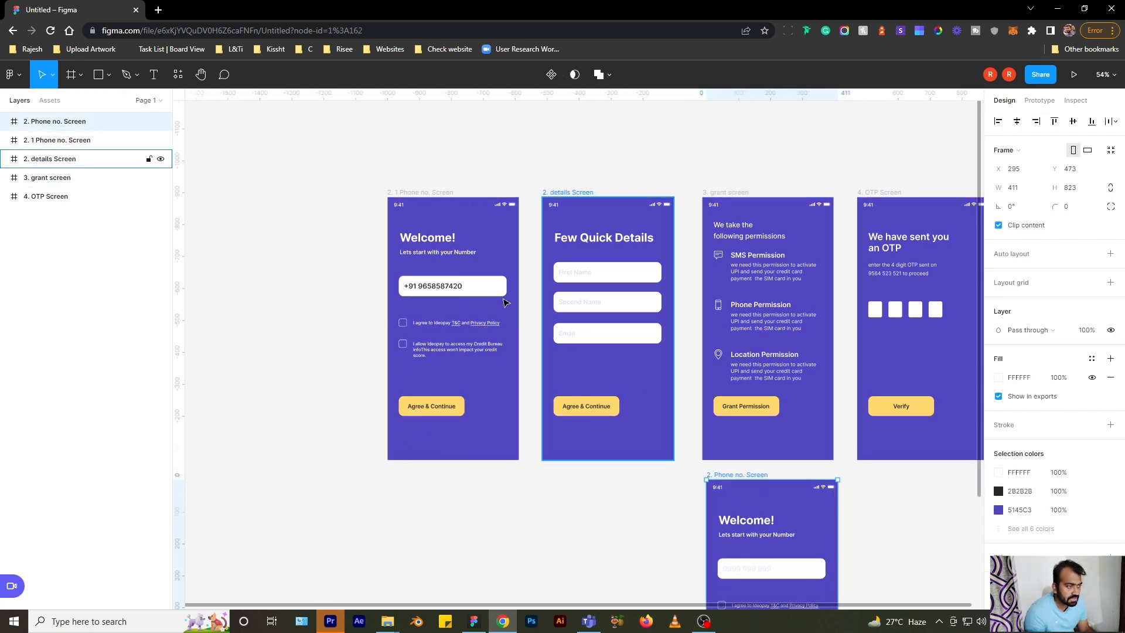
scroll(349, 166, "down", 5)
left_click_drag(591, 349, 303, 179)
scroll(264, 202, "up", 4)
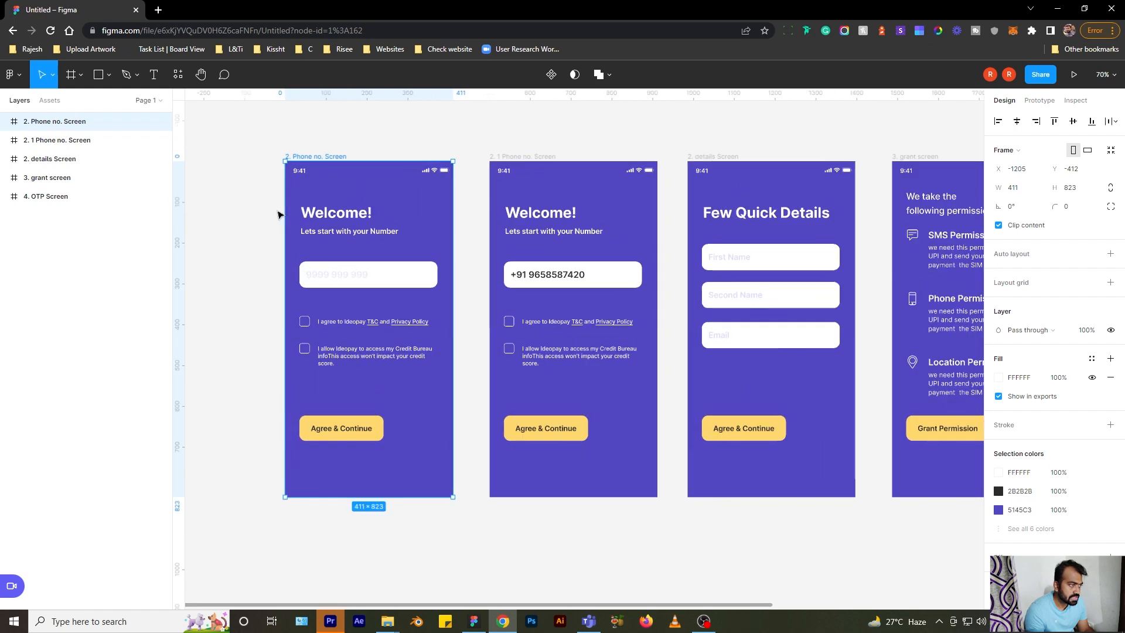
scroll(282, 216, "up", 1)
- Nudge the Welcome! heading up on Phone no. Screen, then undo the move
double_click(285, 216)
left_click(152, 74)
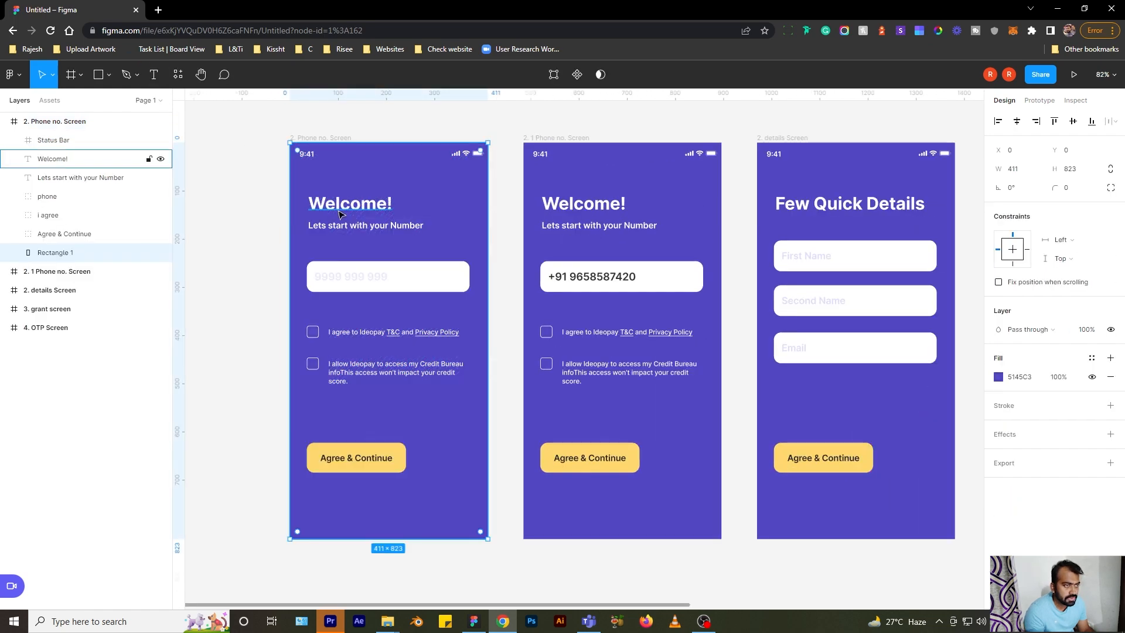
left_click(337, 209)
mouse_move(336, 204)
left_mouse_down()
mouse_move(375, 155)
mouse_move(357, 200)
mouse_move(339, 195)
left_mouse_up()
key("ctrl+z")
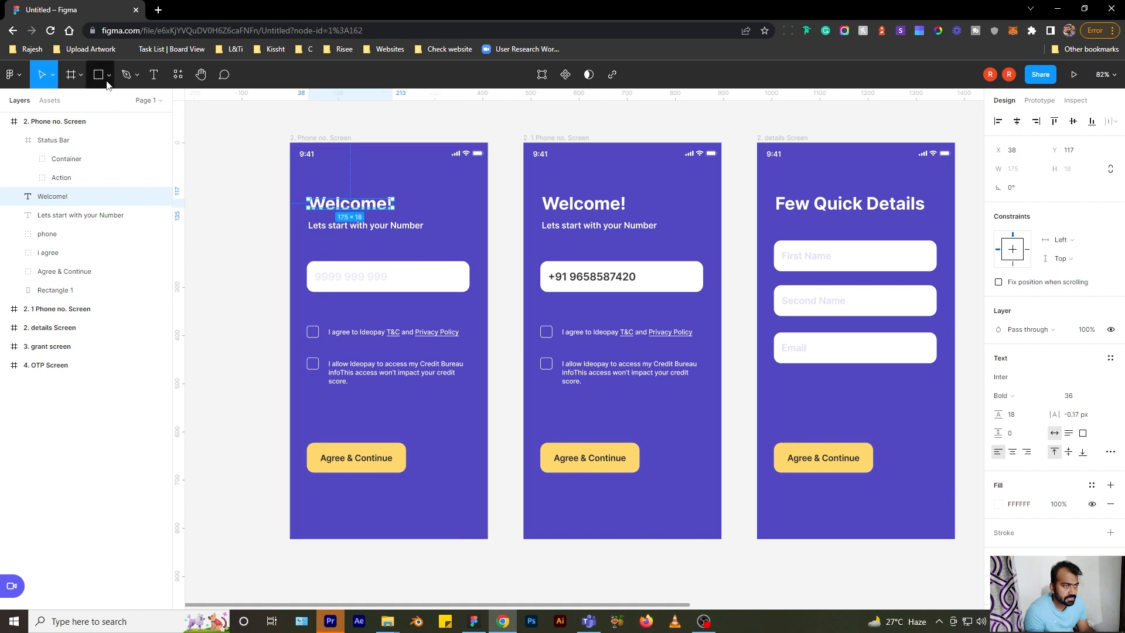
- Switch to the Scale (K) tool, then choose Frame (F) from the frame tool menu
left_click(52, 75)
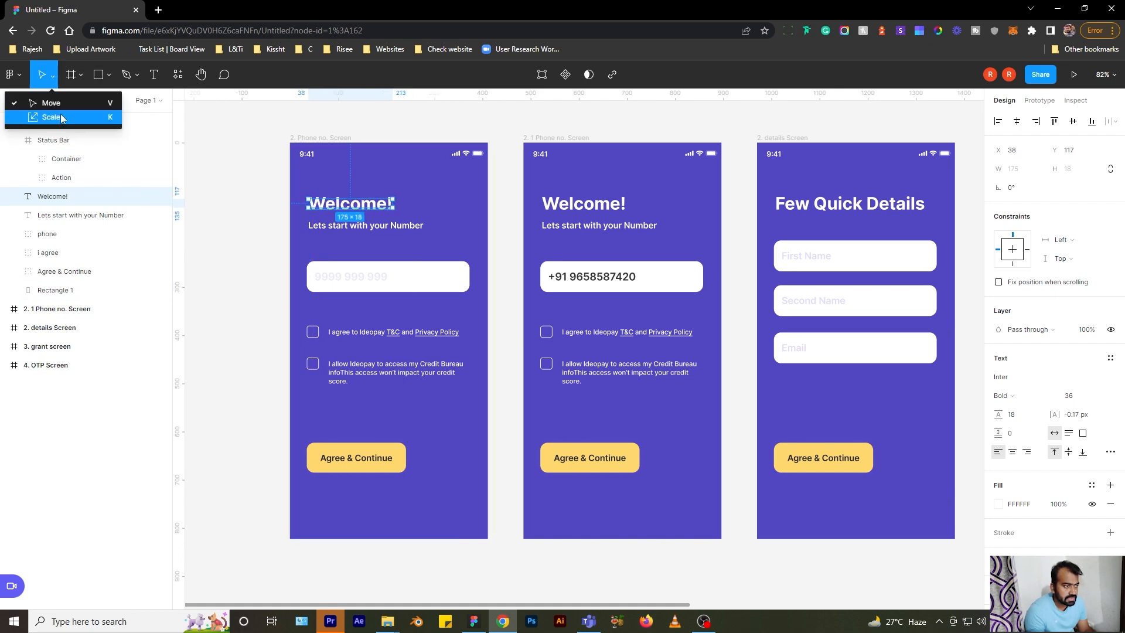
left_click(325, 139)
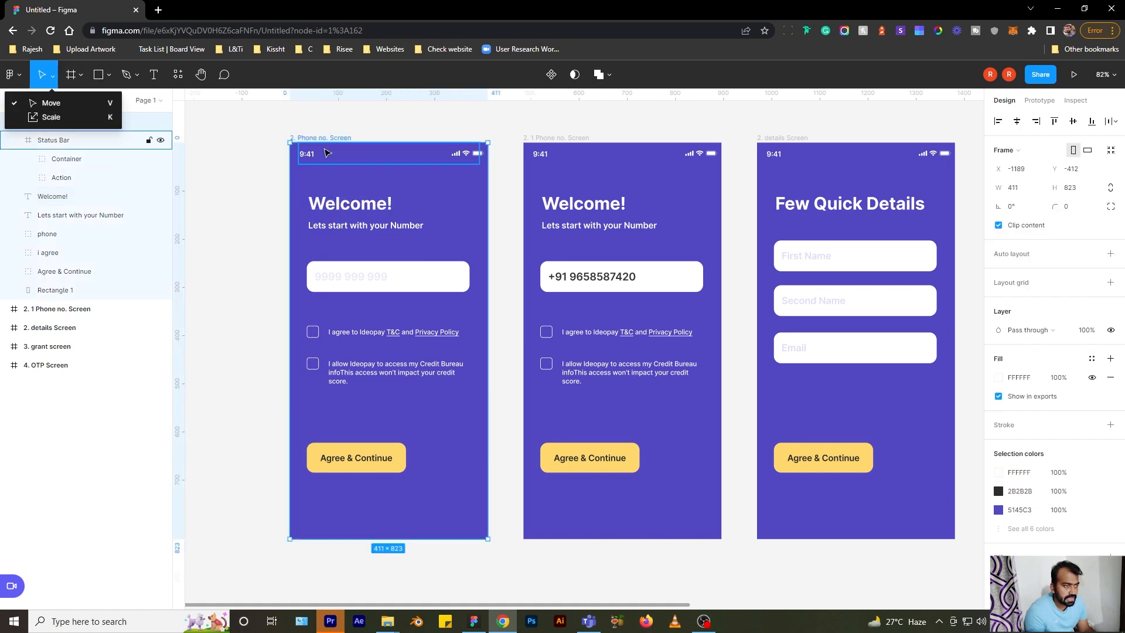
left_click(48, 117)
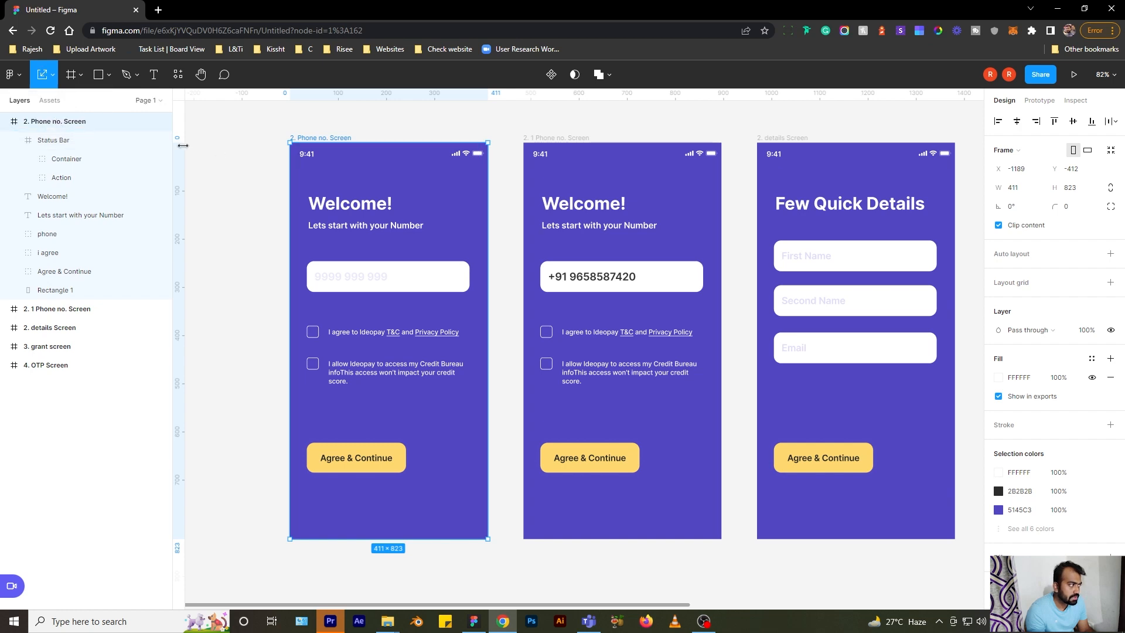
left_click(79, 79)
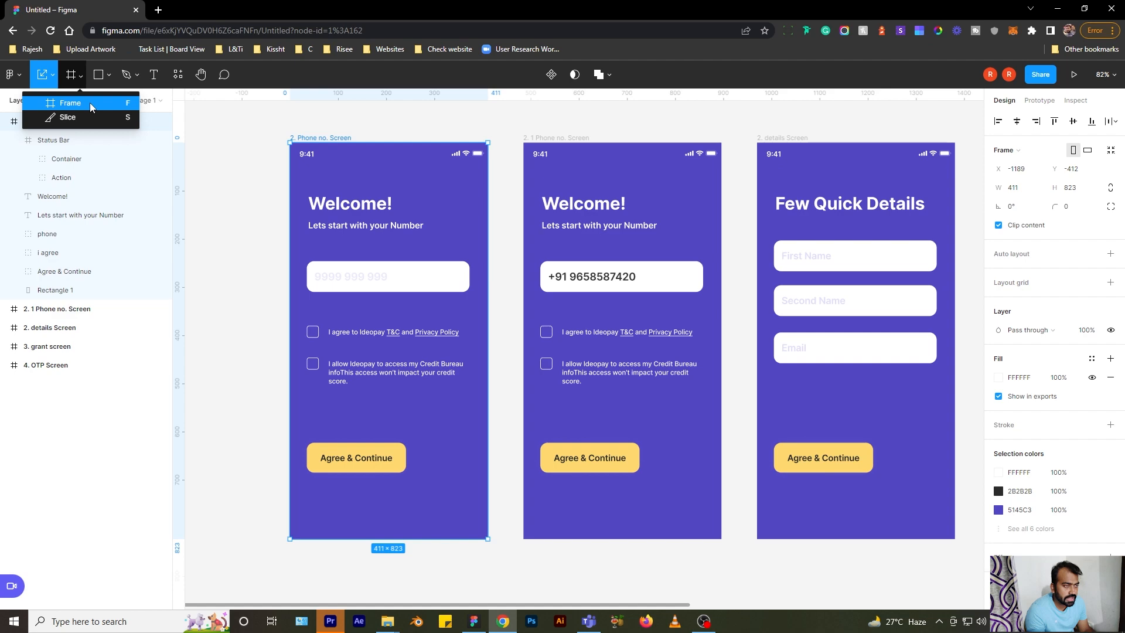
left_click(92, 106)
scroll(299, 154, "down", 2)
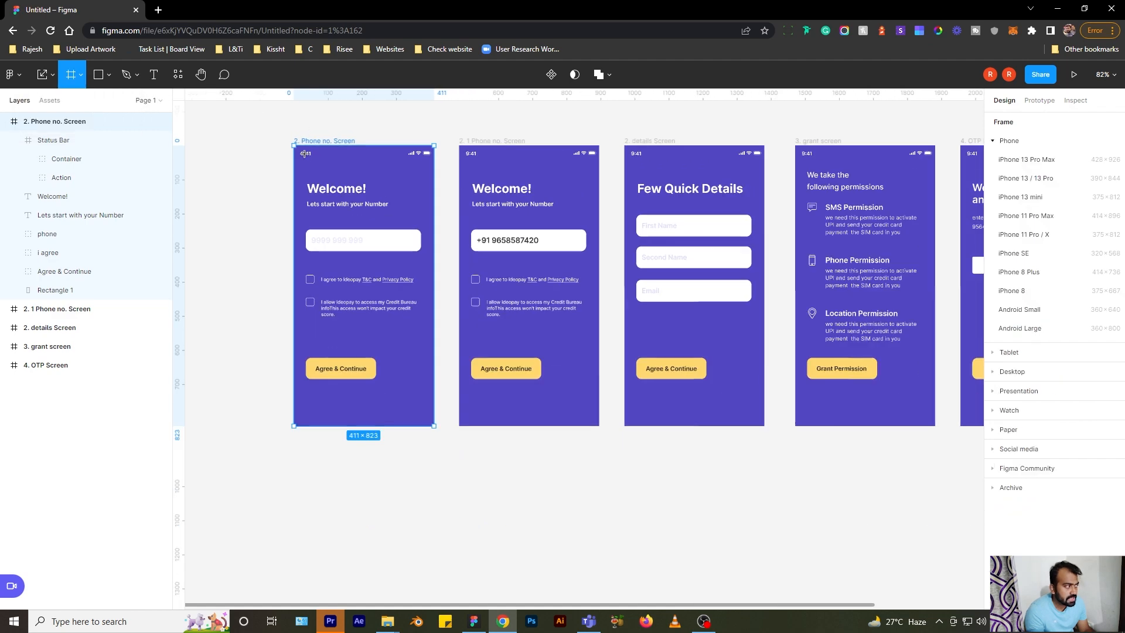
scroll(296, 156, "down", 2)
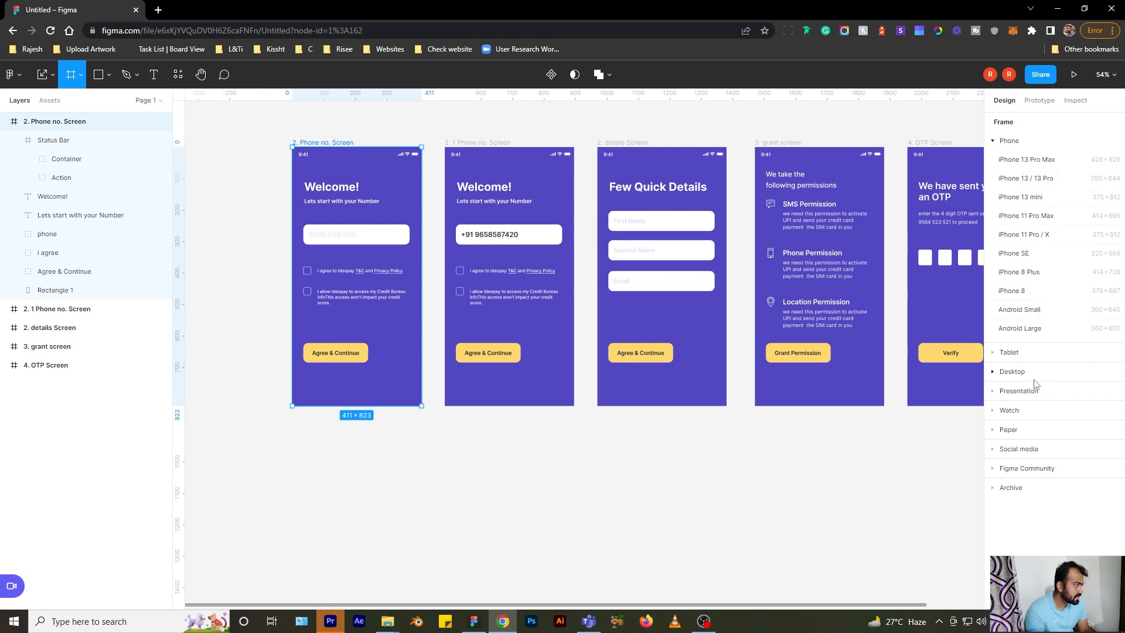
left_click(1036, 453)
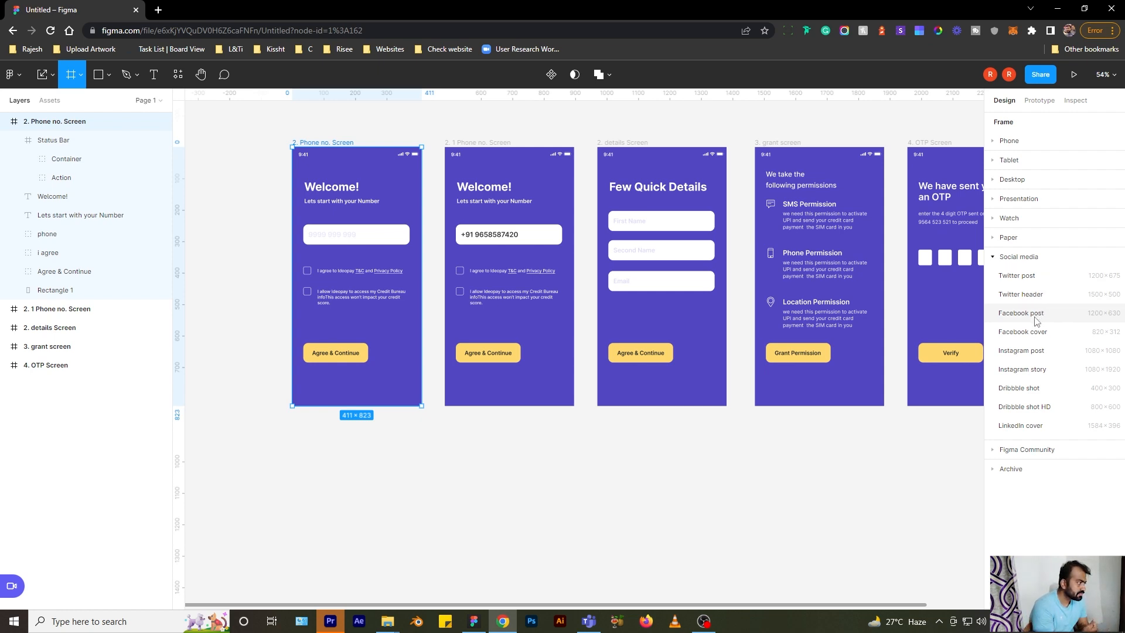
left_click(1052, 351)
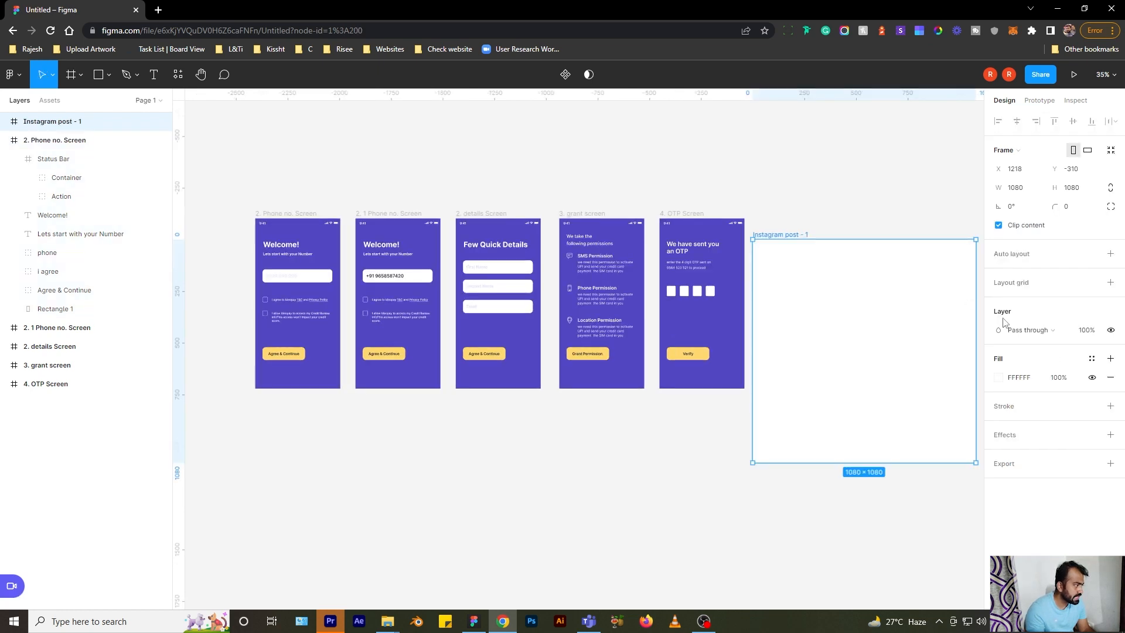
scroll(628, 196, "right", 4)
left_click_drag(590, 242, 590, 221)
scroll(805, 186, "left", 4)
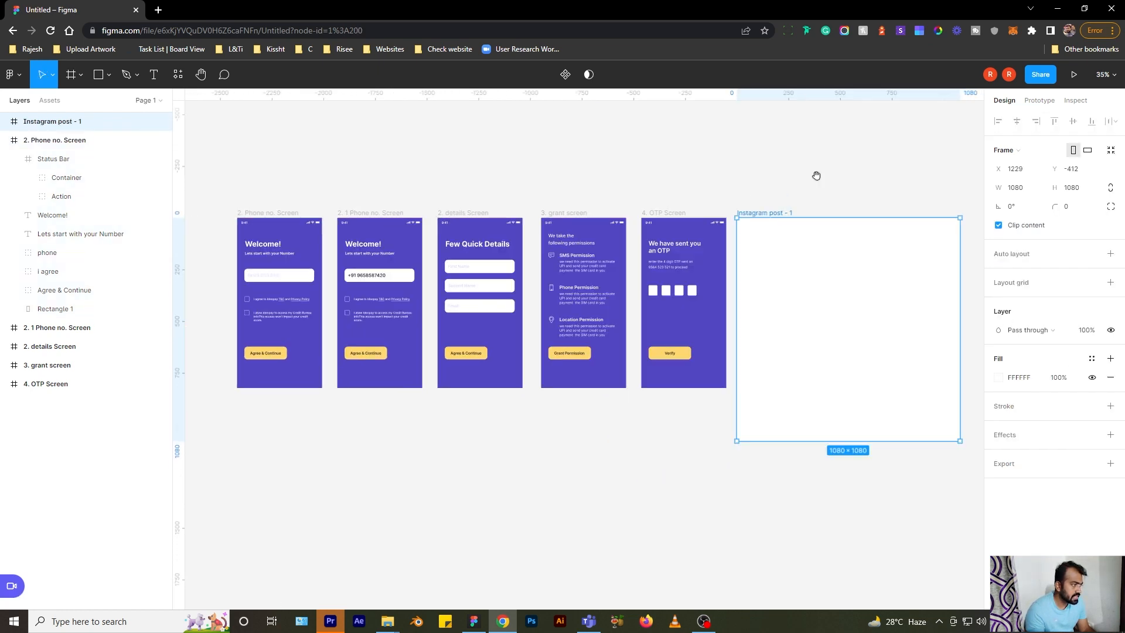
scroll(805, 186, "right", 6)
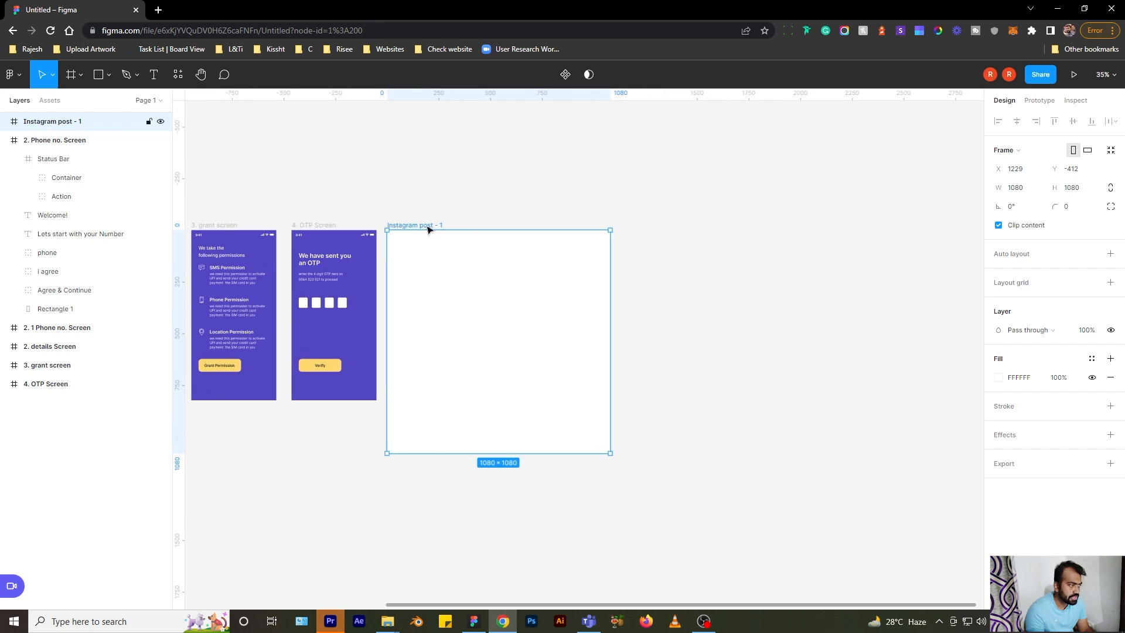
key("Delete")
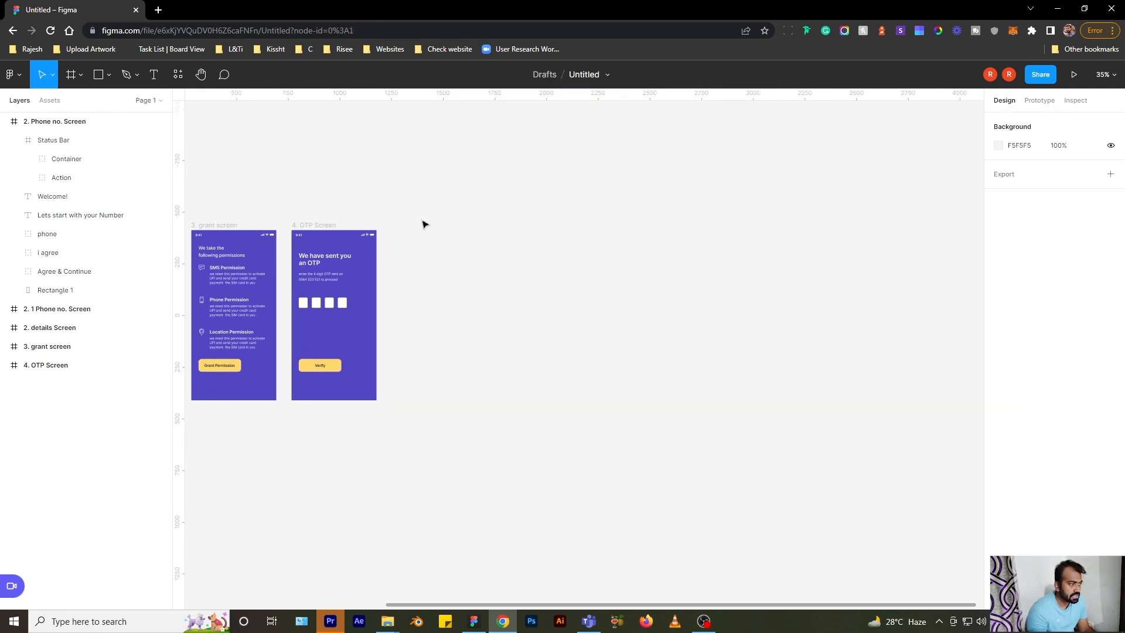
left_click_drag(290, 175, 751, 160)
scroll(435, 156, "up", 5)
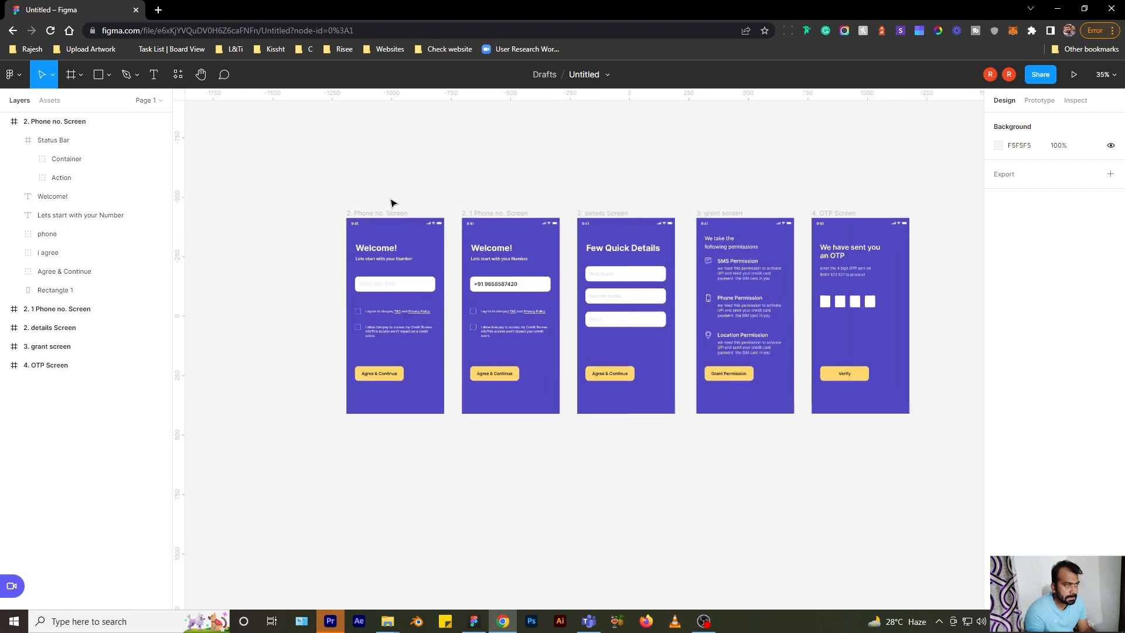
scroll(371, 350, "up", 5)
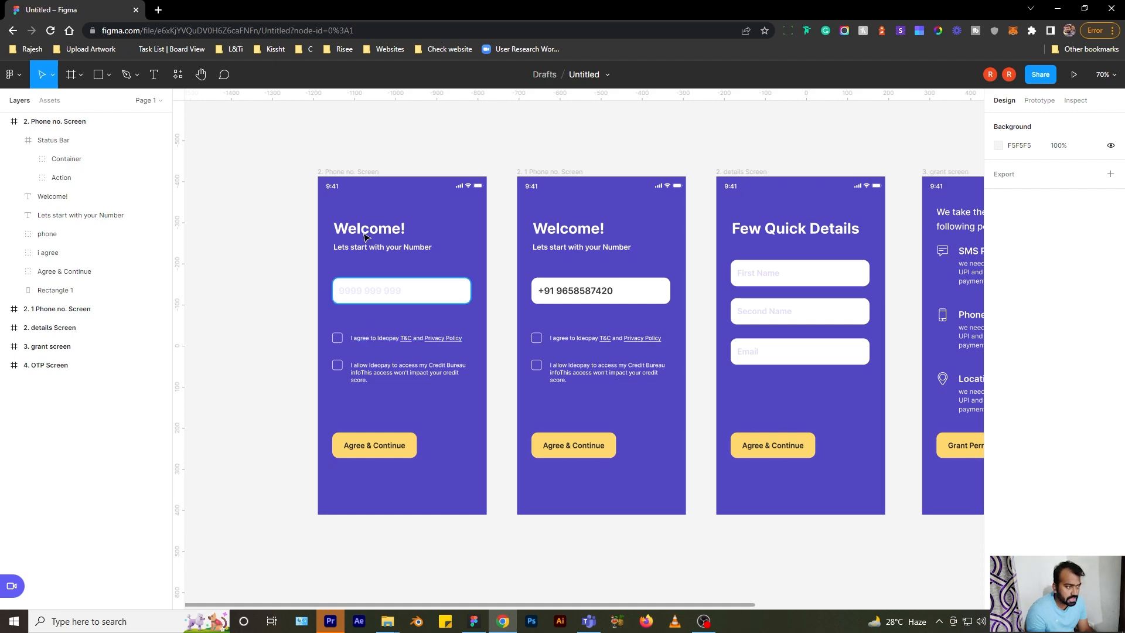
scroll(354, 197, "up", 3)
scroll(354, 196, "down", 5)
scroll(354, 196, "up", 3)
scroll(354, 196, "down", 4)
scroll(354, 198, "down", 2)
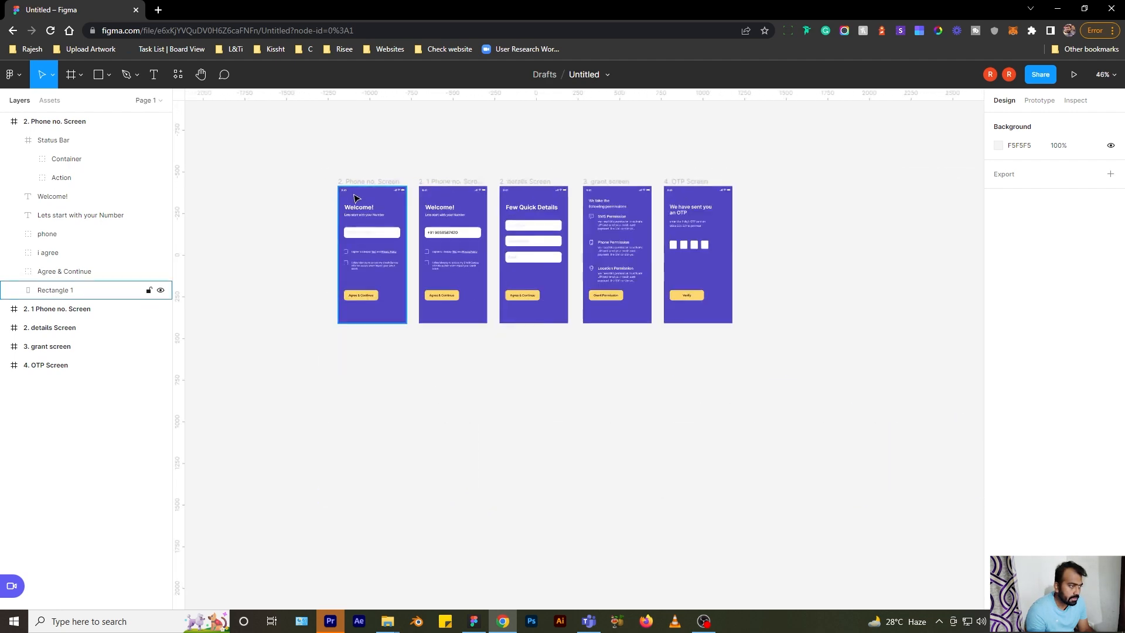
scroll(354, 199, "up", 5)
scroll(364, 205, "up", 2)
scroll(364, 205, "down", 5)
left_click_drag(323, 119, 337, 103)
left_click(108, 76)
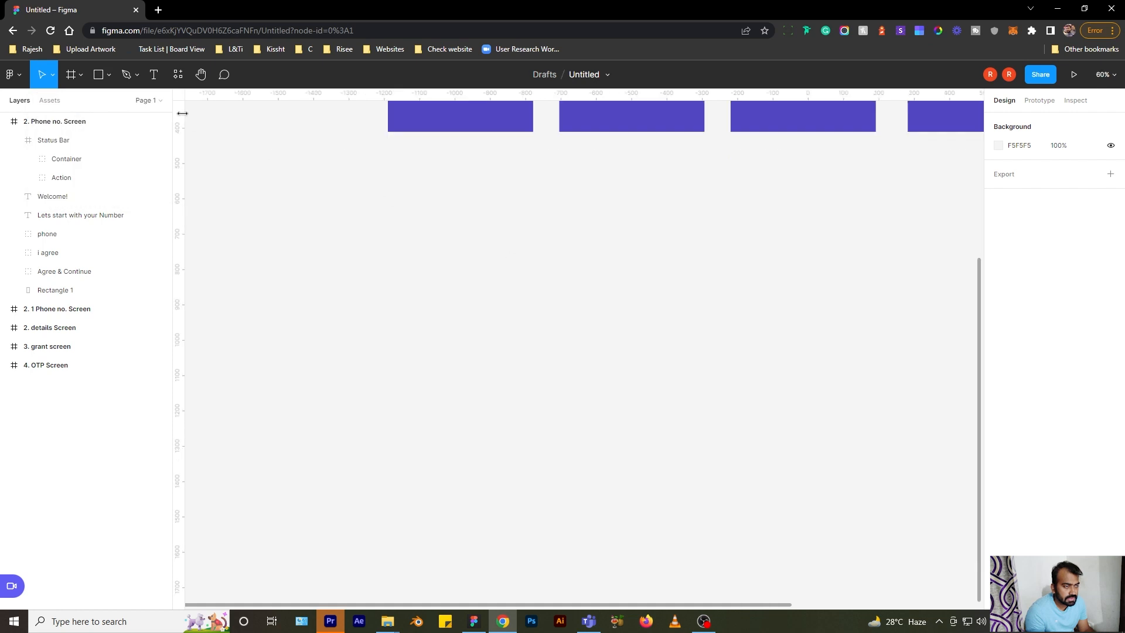
left_click(110, 75)
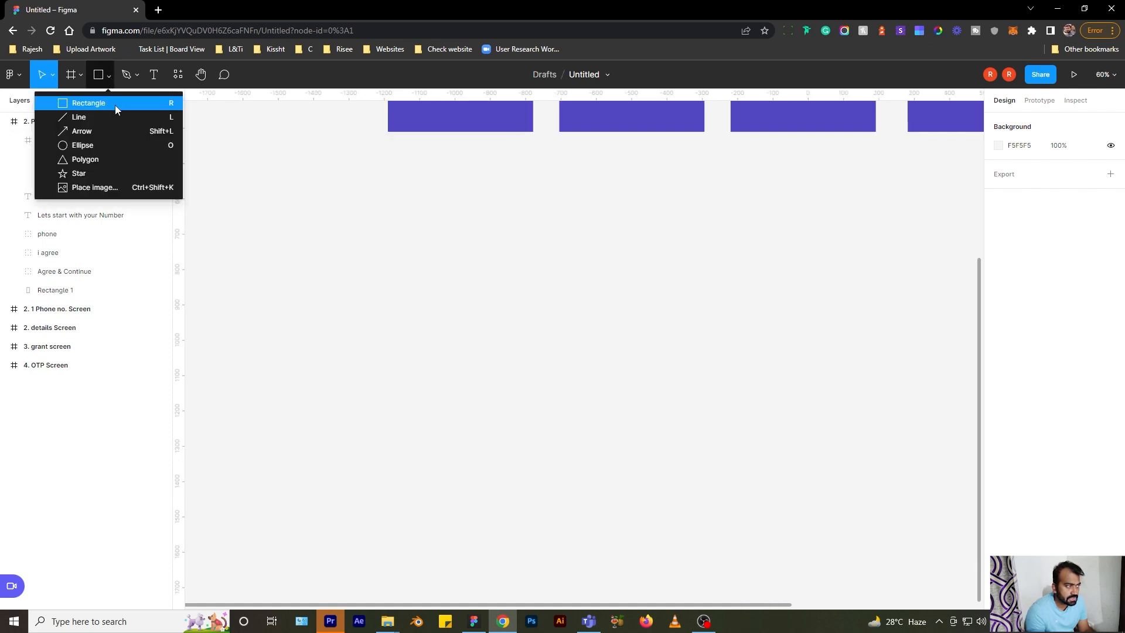
left_click(115, 104)
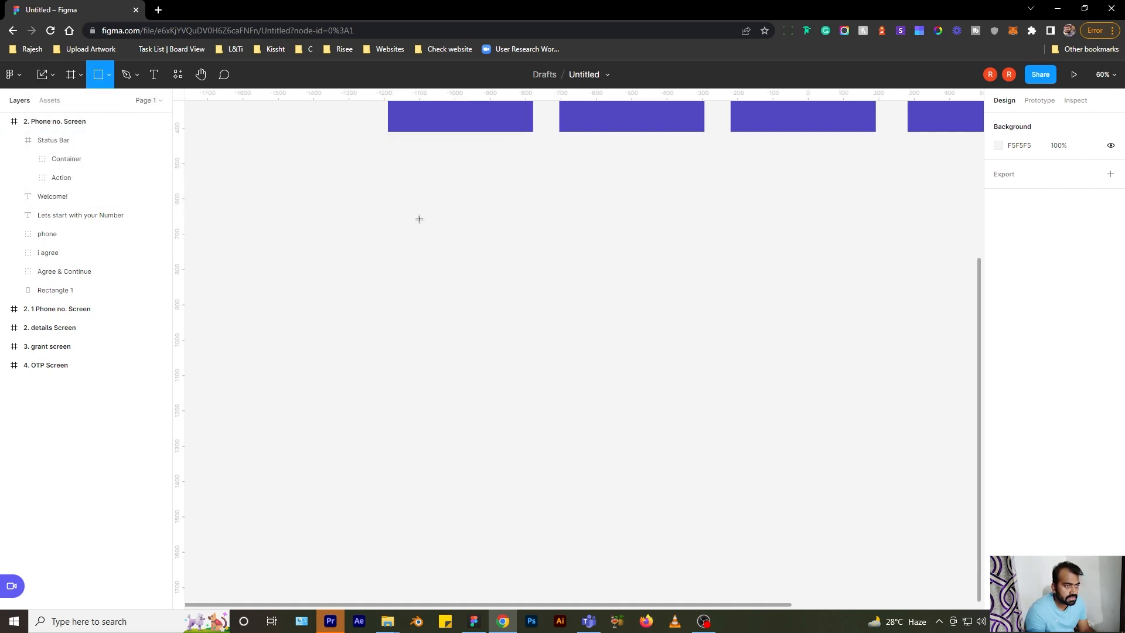
left_click_drag(385, 187, 679, 484)
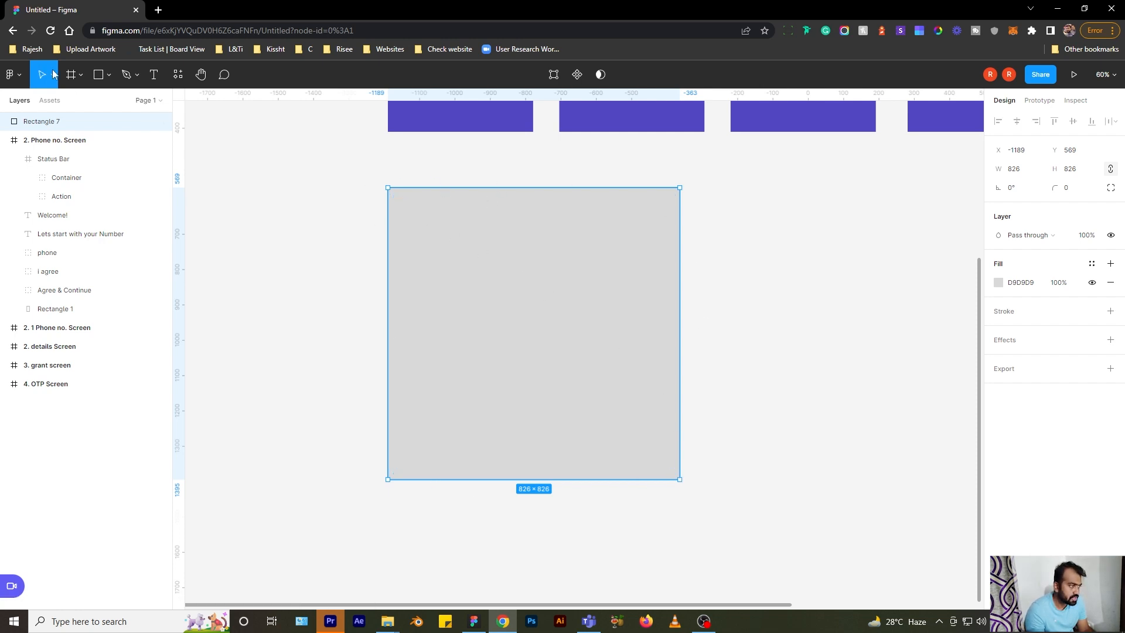
left_click(108, 76)
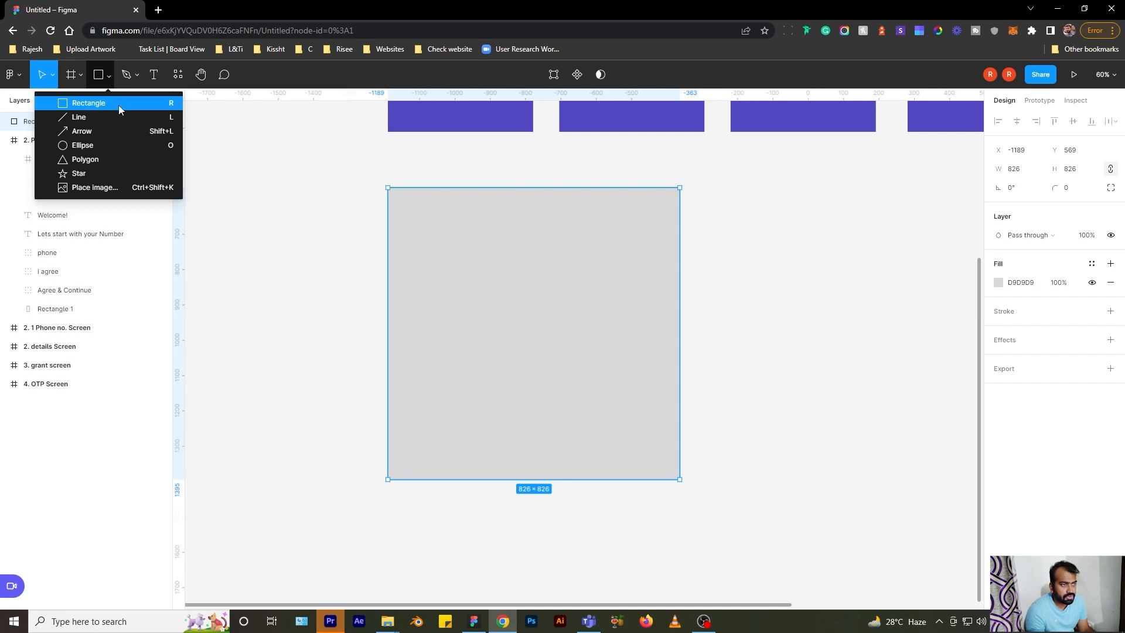
left_click(118, 104)
mouse_move(714, 198)
left_mouse_down()
mouse_move(895, 345)
mouse_move(896, 394)
mouse_move(848, 435)
mouse_move(845, 478)
left_mouse_up()
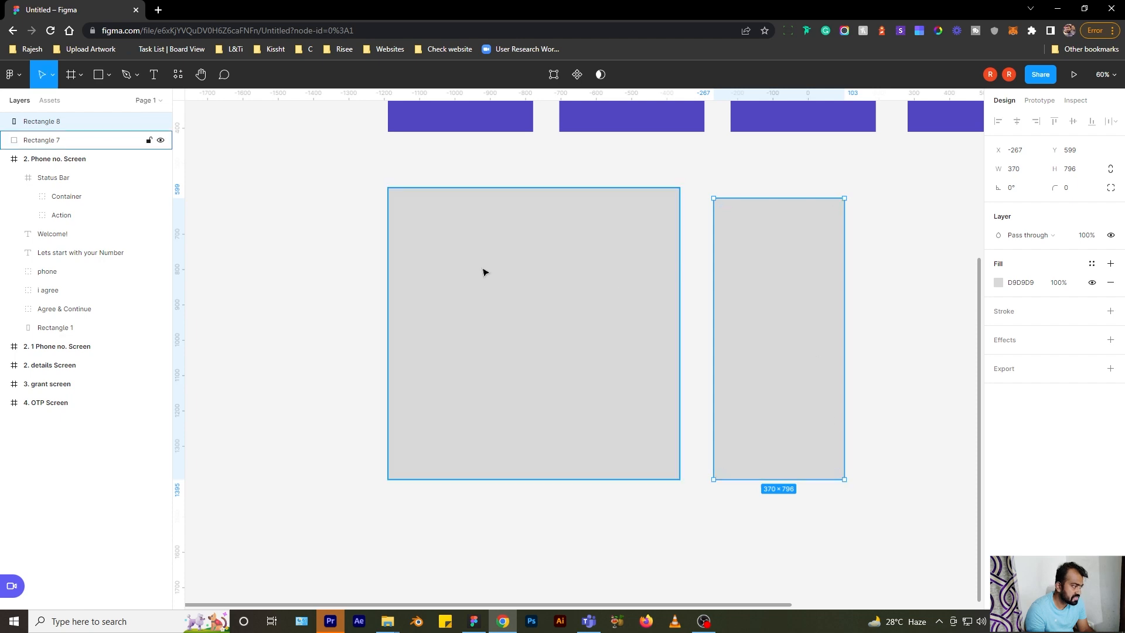
scroll(486, 267, "right", 1)
key("Delete")
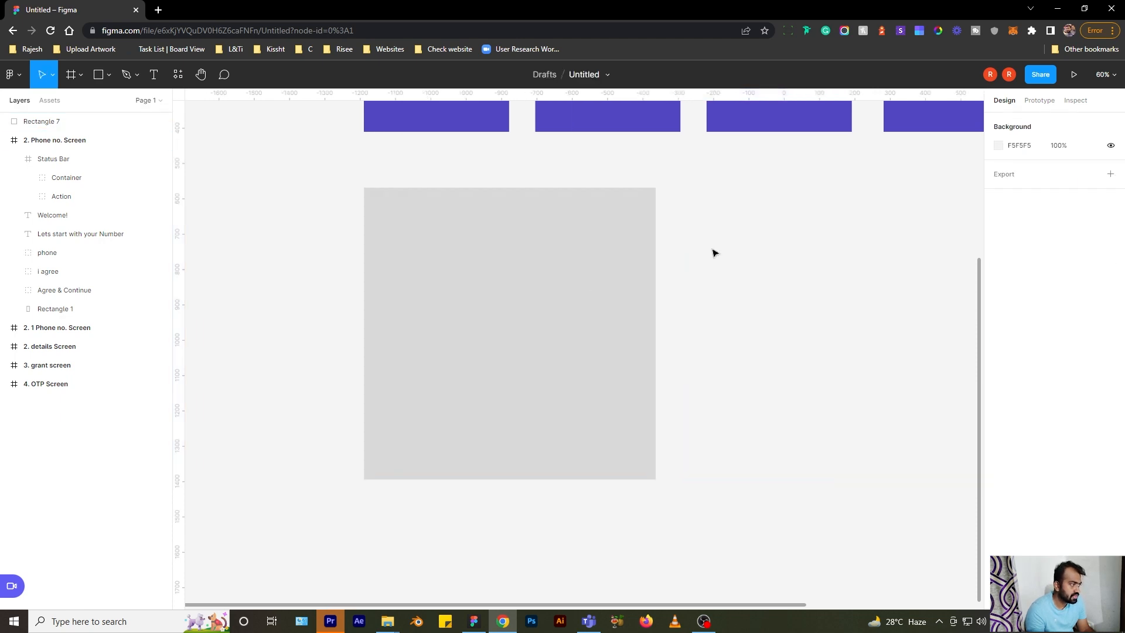
key("ctrl+z")
key("Delete")
left_click(502, 271)
key("Delete")
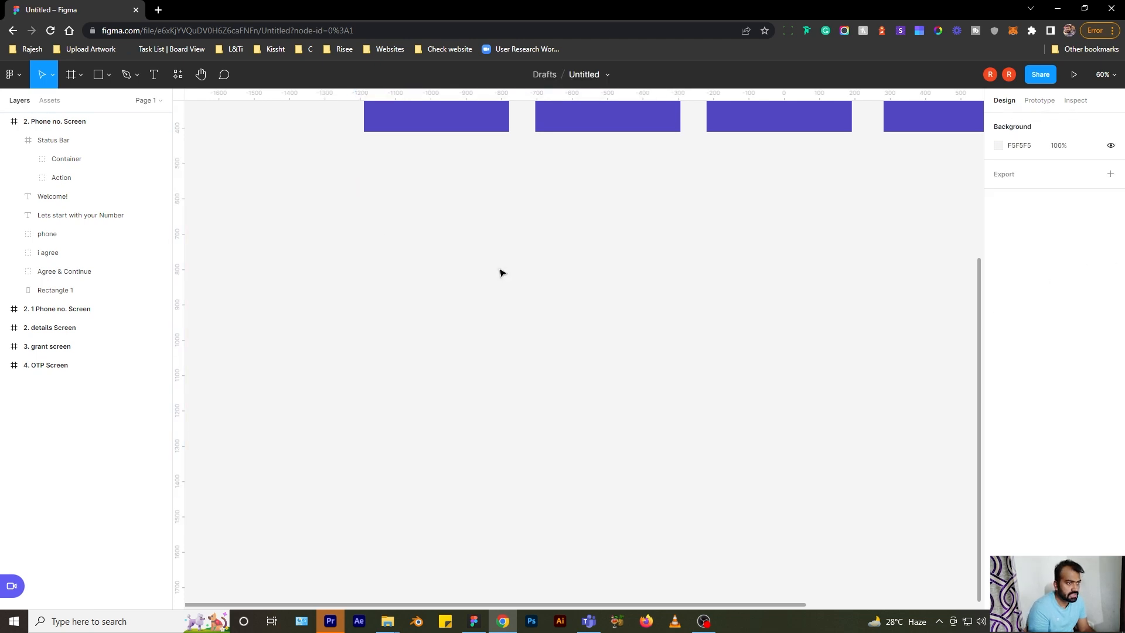
left_click(110, 76)
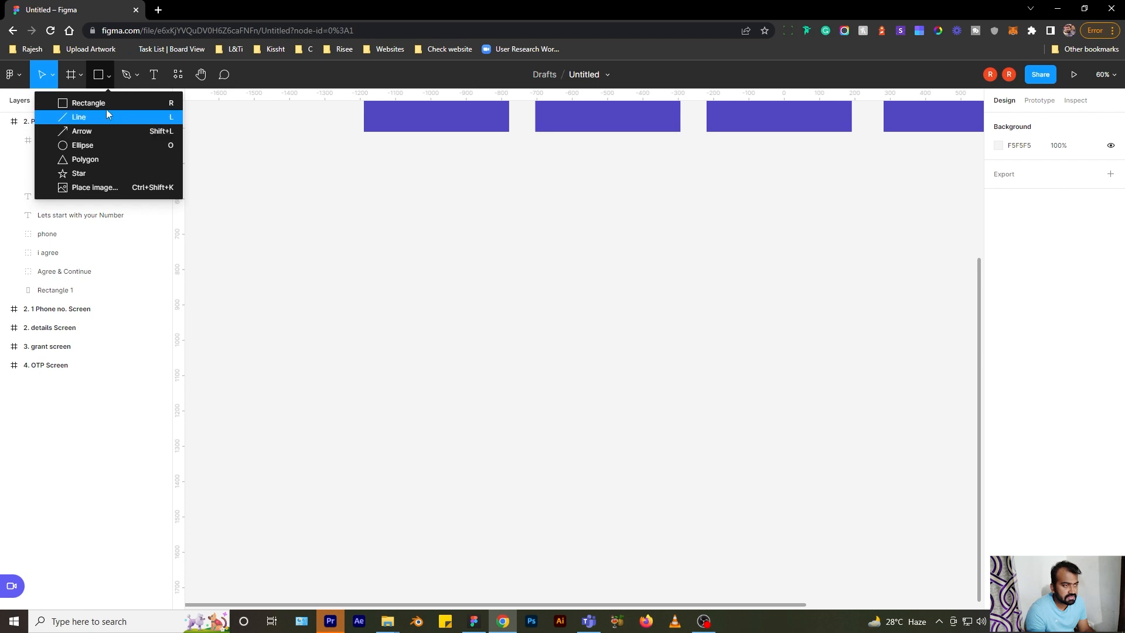
- Draw a large circle below the screens and fill it red DE6F6F
left_click(106, 145)
left_click_drag(370, 211, 607, 448)
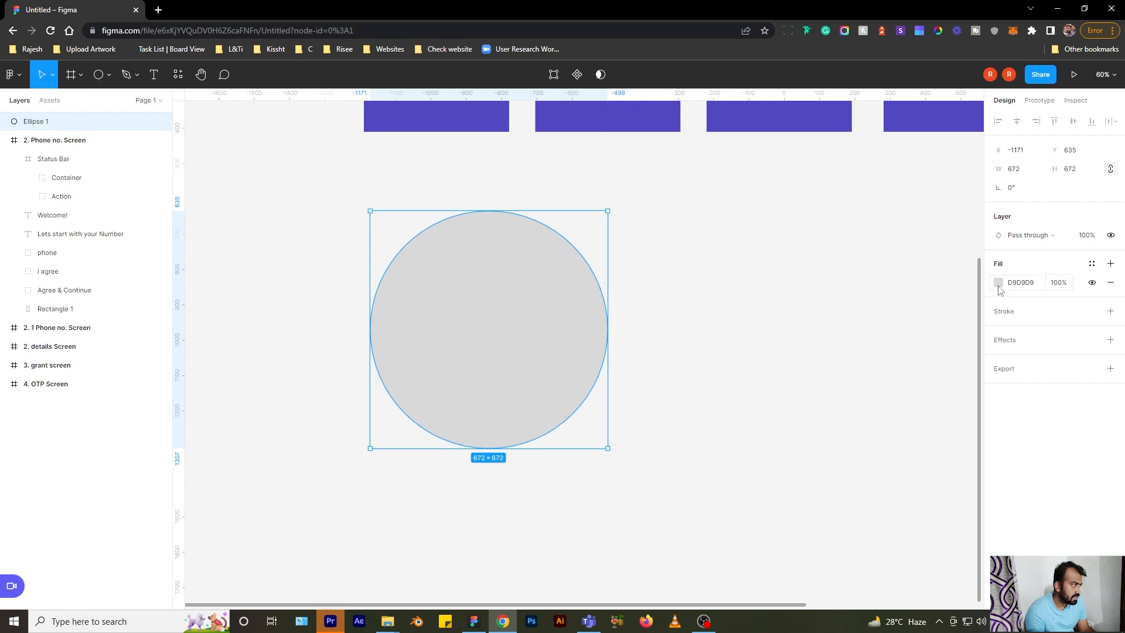
left_click(999, 287)
left_click_drag(946, 320, 914, 315)
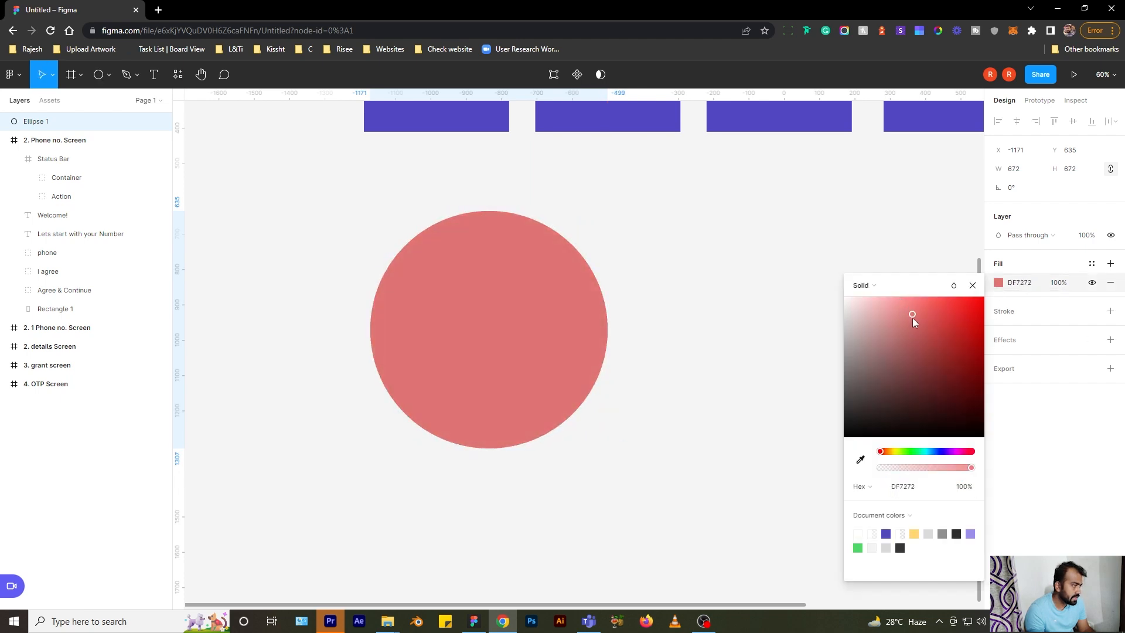
left_click(972, 286)
- Duplicate the circle offset right, select both, and subtract them into a crescent
left_click_drag(657, 270, 620, 265)
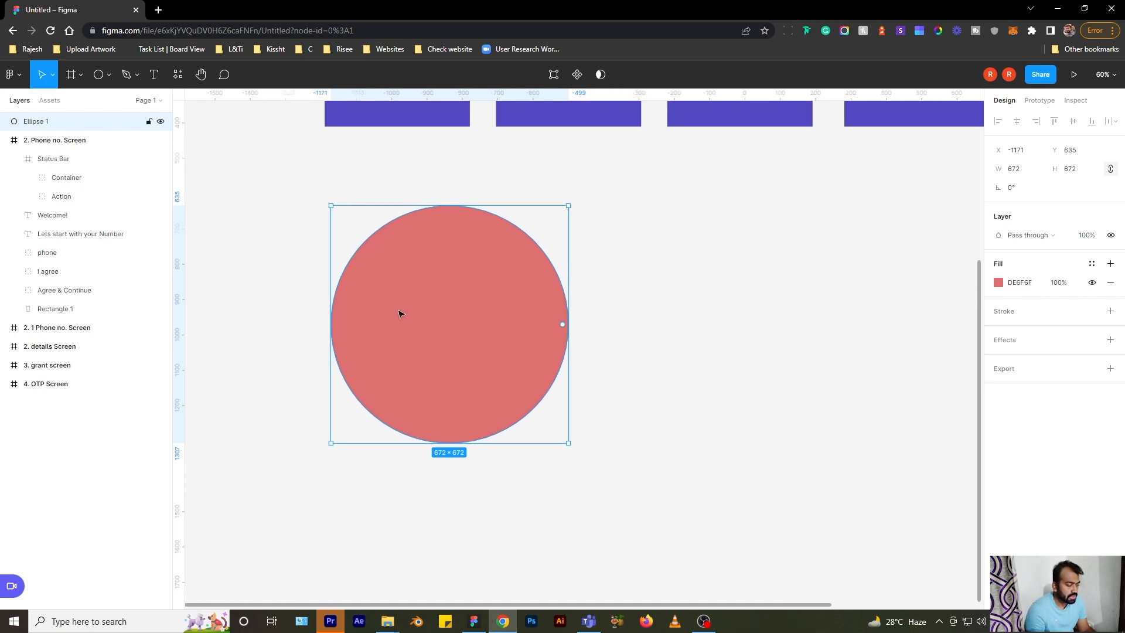
left_click_drag(413, 332, 455, 339)
left_click_drag(385, 182, 508, 275)
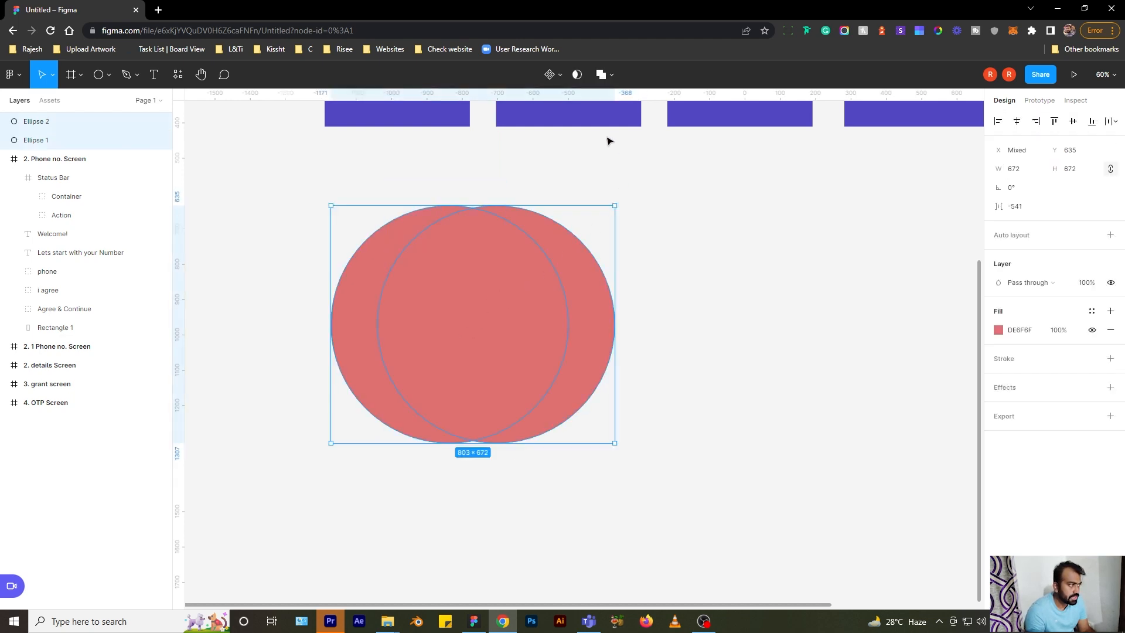
left_click(610, 79)
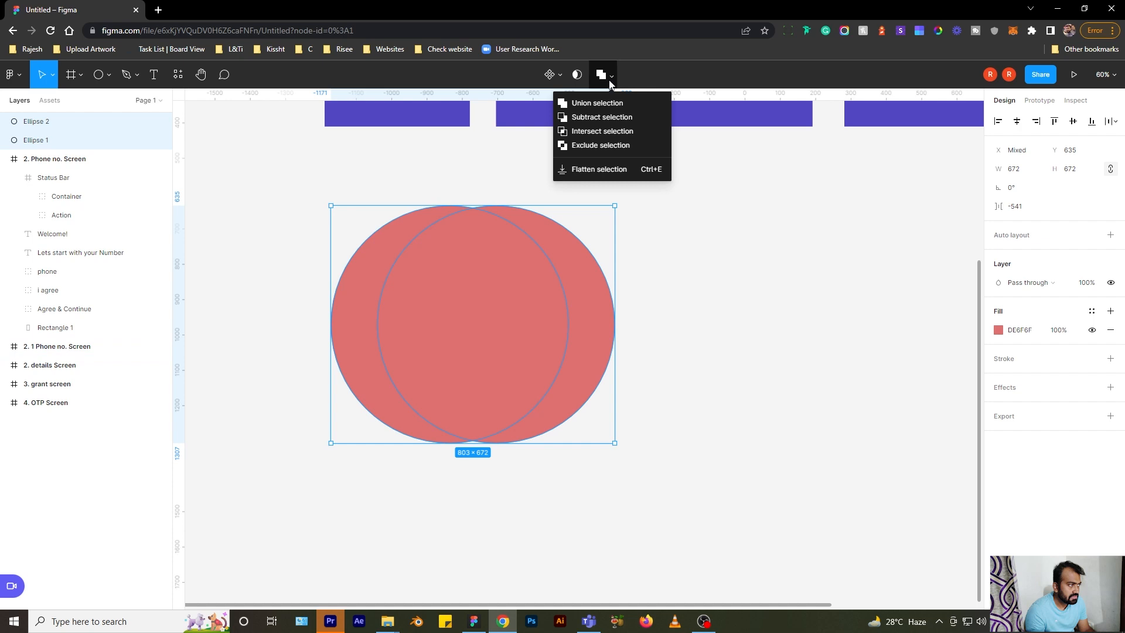
left_click(616, 124)
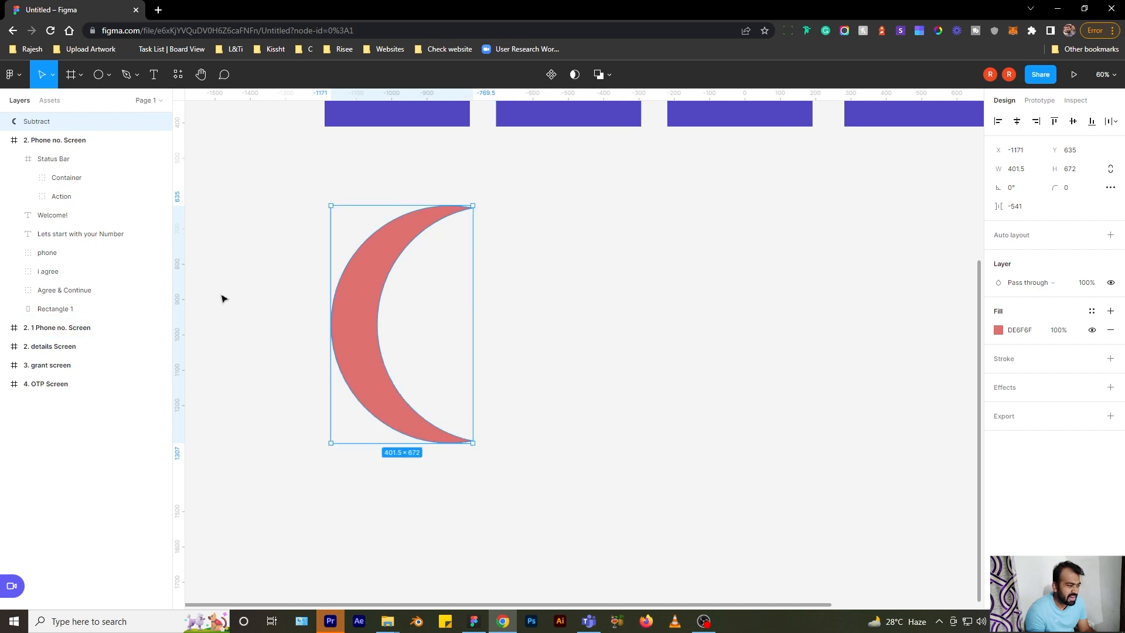
- Change the boolean result to Union, then Intersect, then Exclude
left_click(609, 76)
left_click(618, 106)
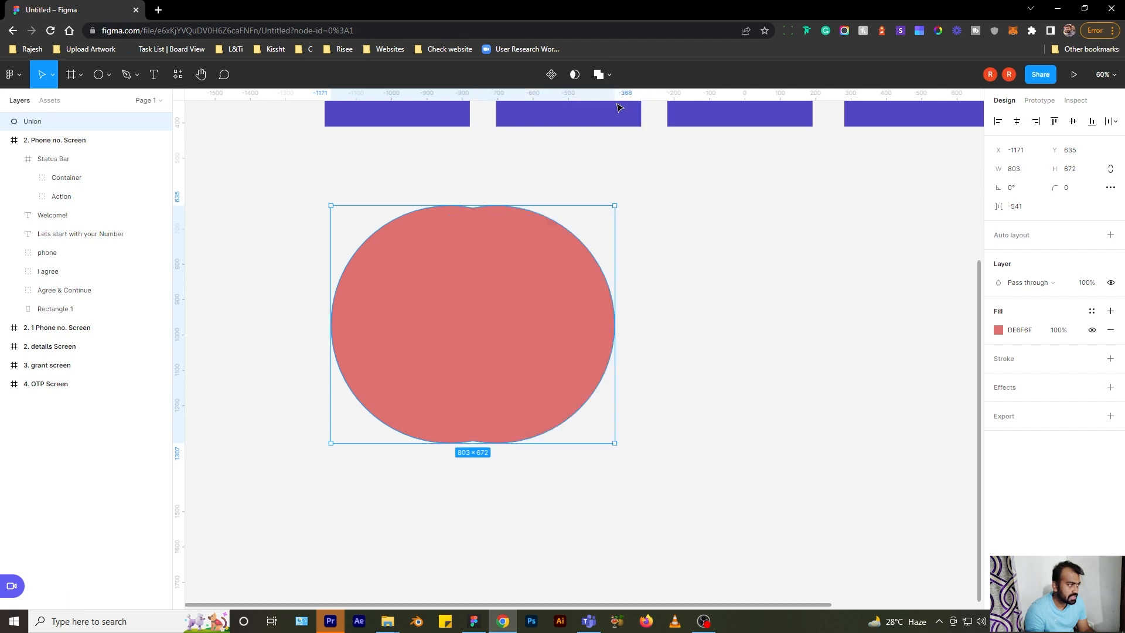
left_click(609, 76)
left_click(620, 132)
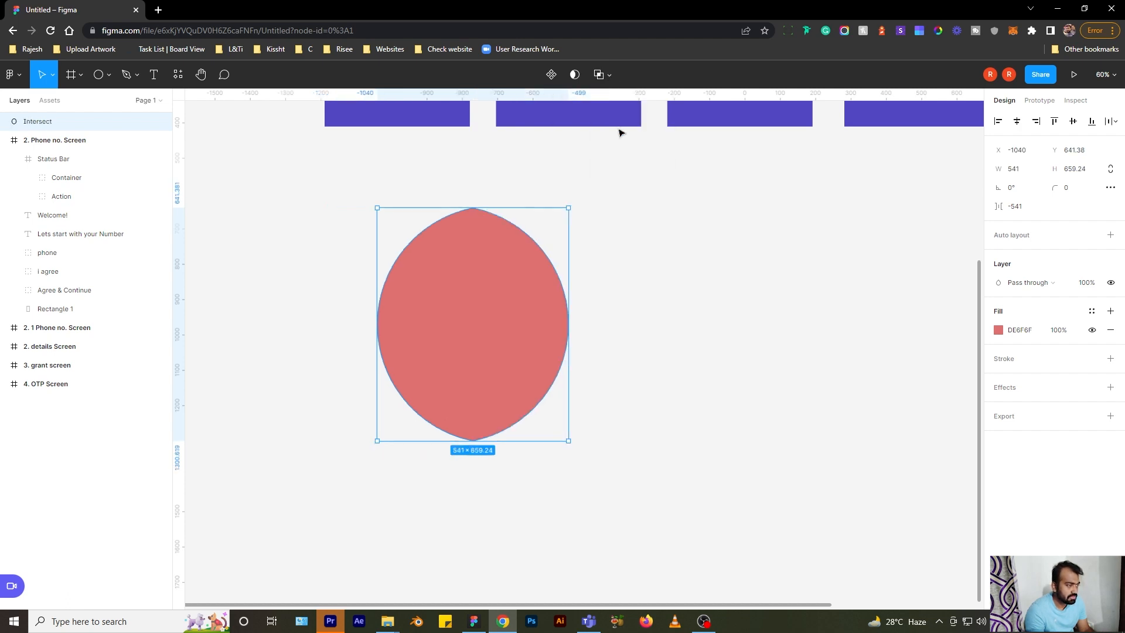
left_click(608, 76)
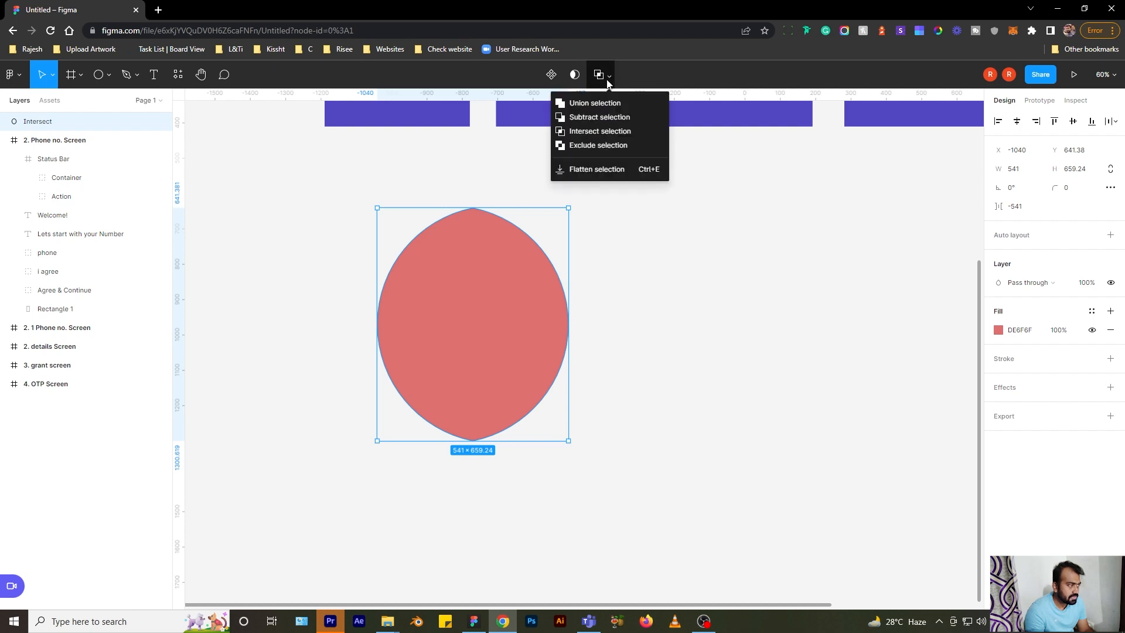
left_click(597, 144)
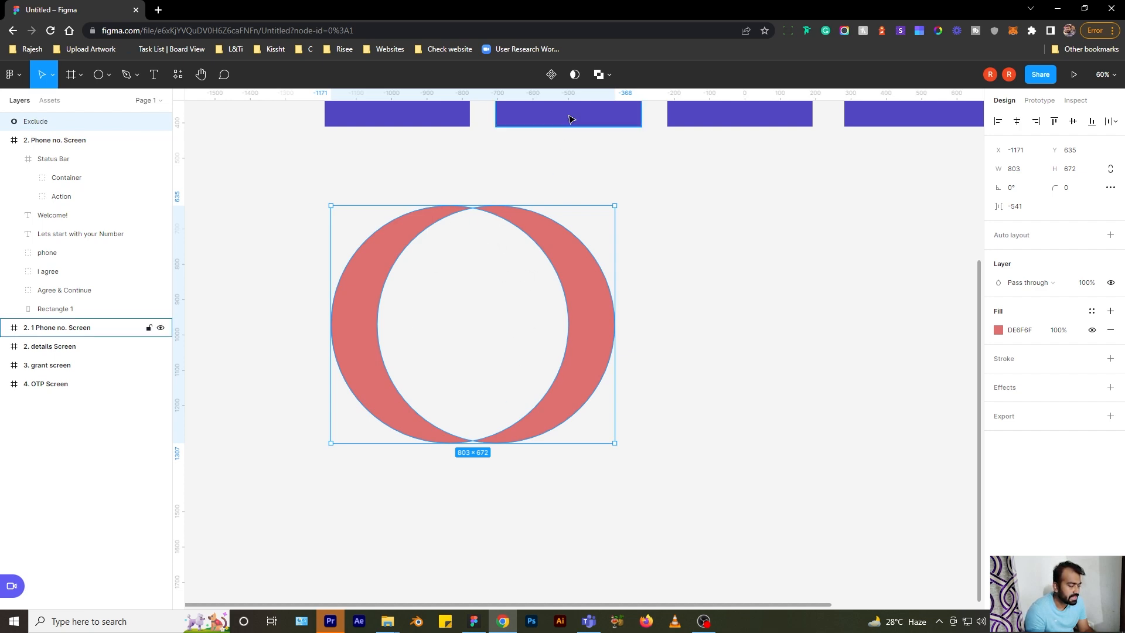
left_click(608, 74)
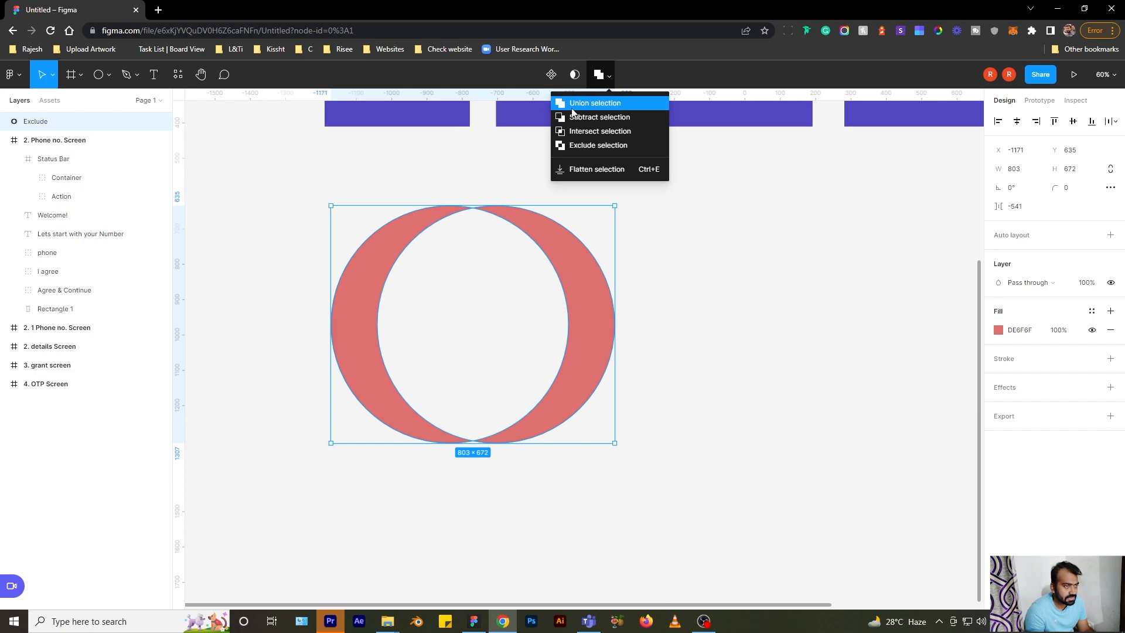
left_click(448, 174)
- Delete the exclude ring, then draw a 514×514 test star and delete it
left_click_drag(362, 184, 540, 298)
key("Delete")
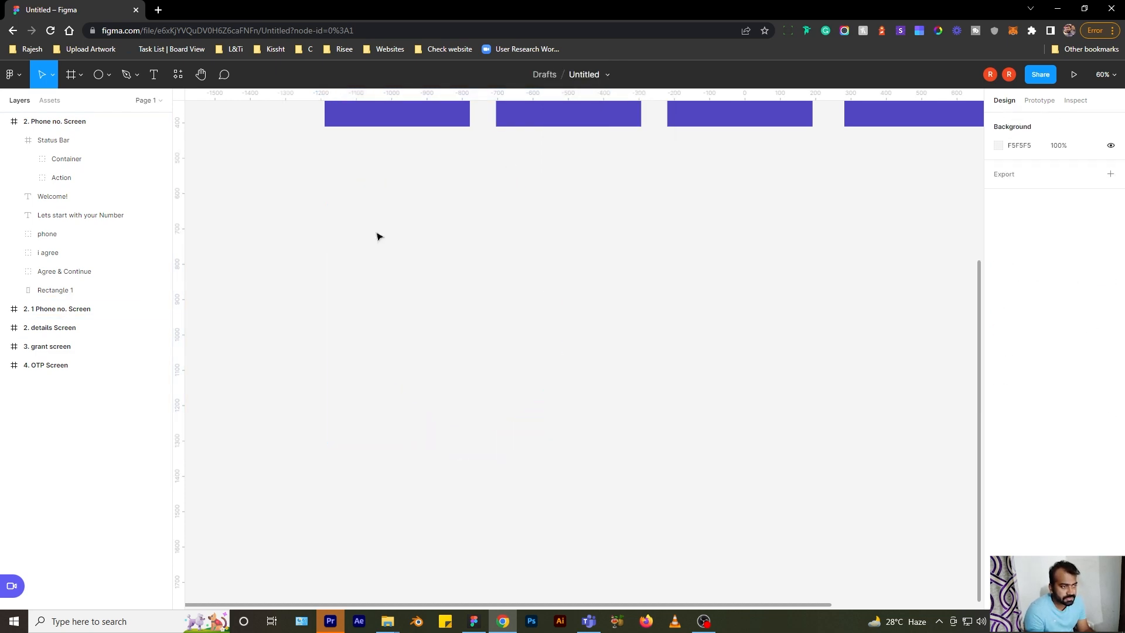
left_click(109, 75)
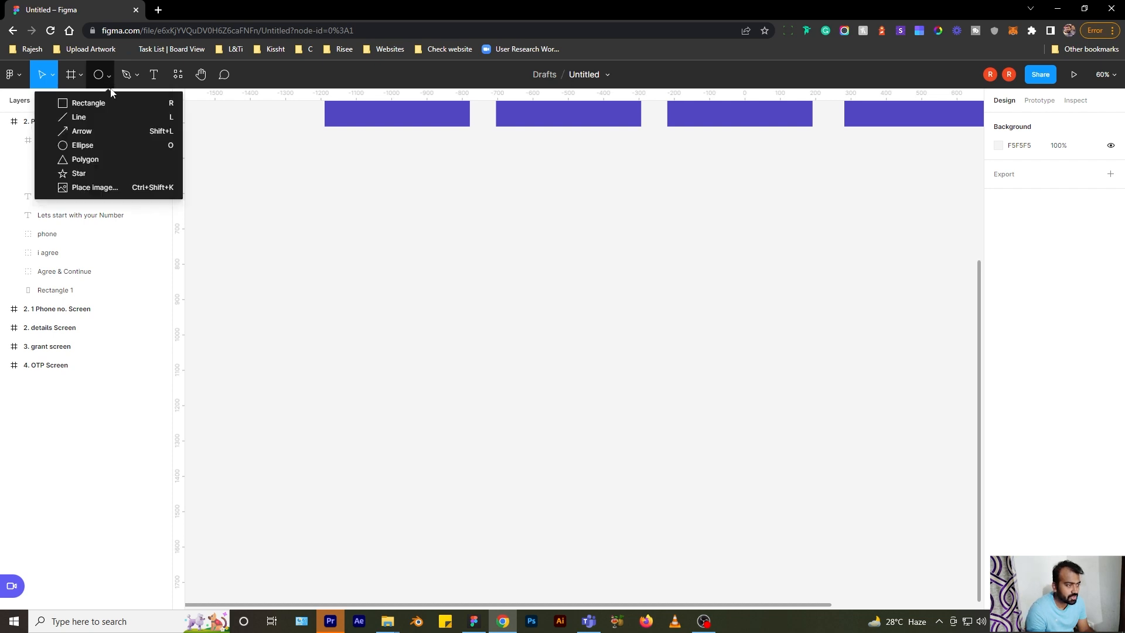
left_click(107, 171)
left_click_drag(368, 217, 550, 384)
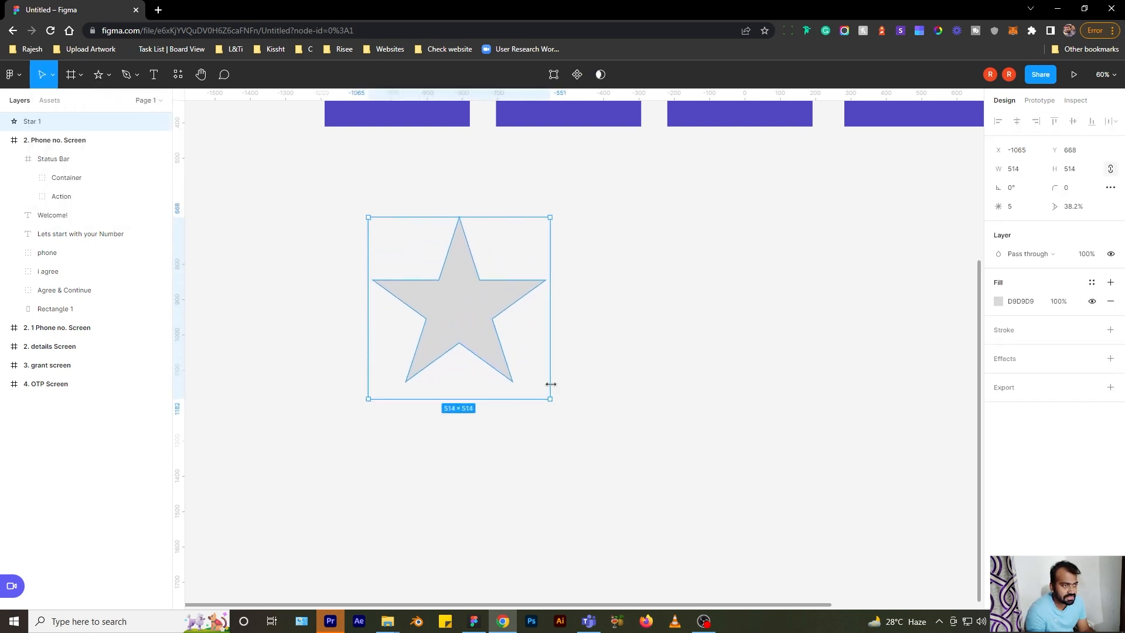
key("Delete")
left_click(107, 74)
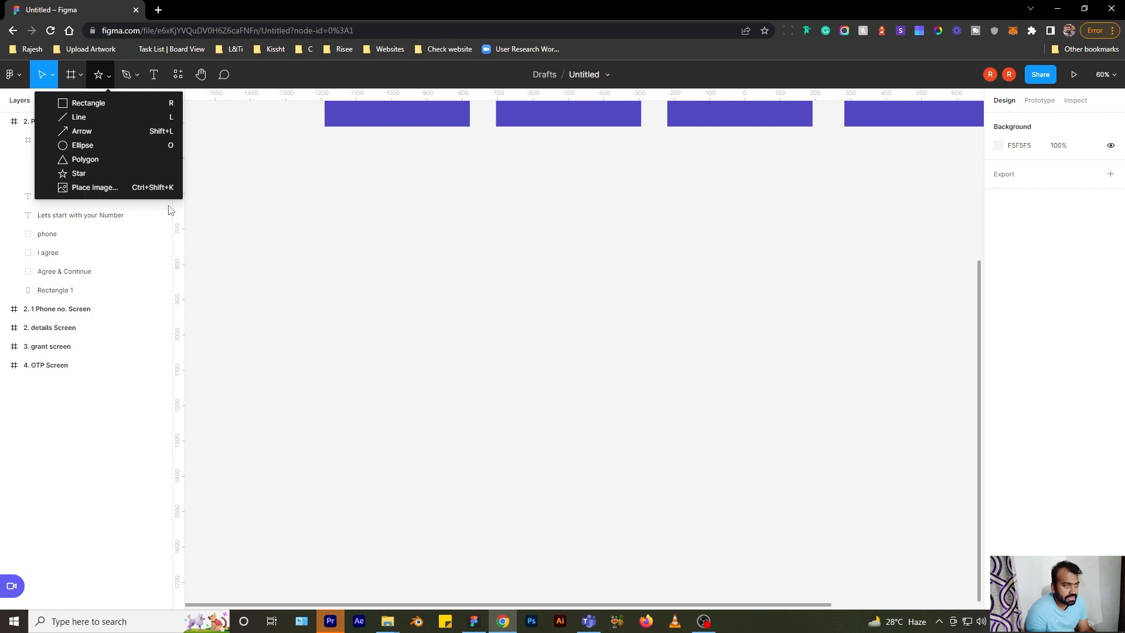
left_click(137, 75)
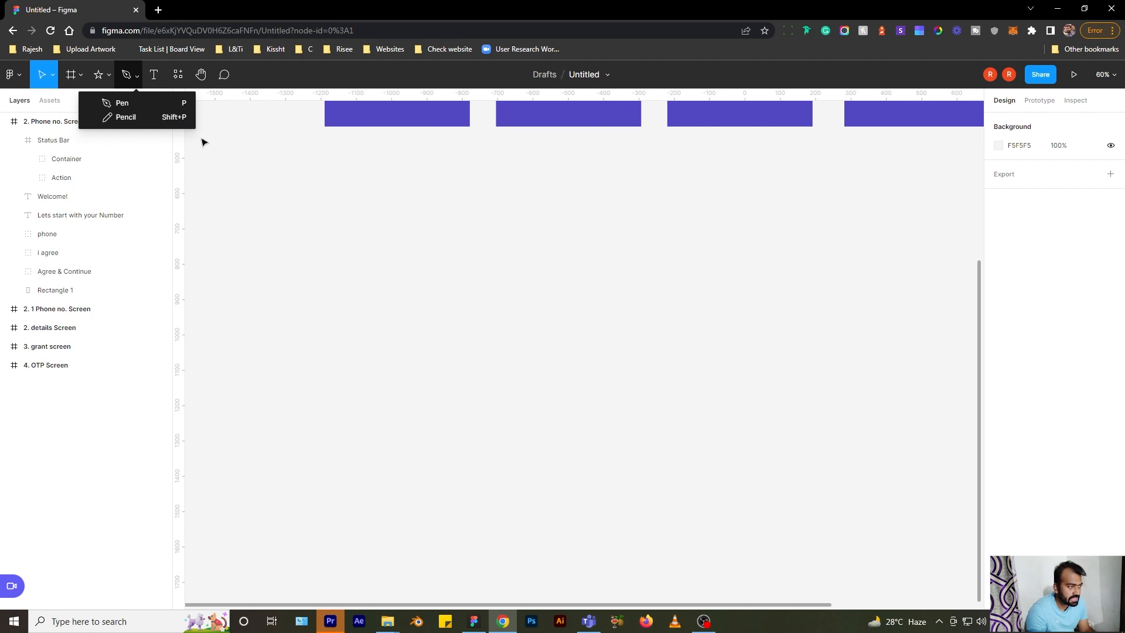
- Draw a closed pen path with a wavy curved top and straight lower corners
left_click(123, 103)
scroll(416, 206, "up", 3)
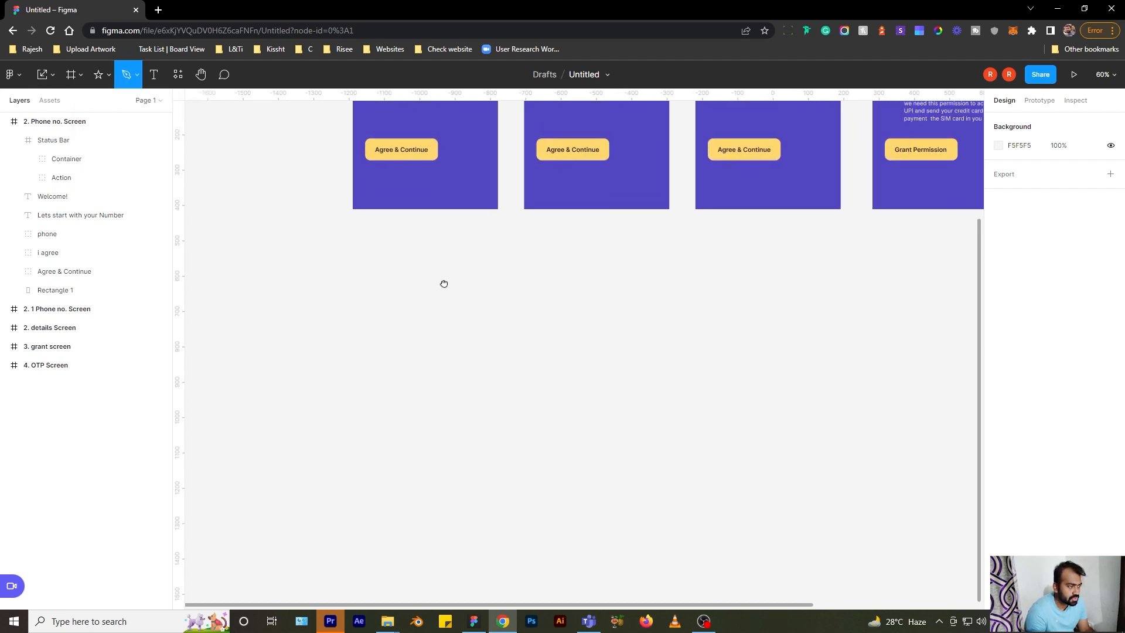
scroll(458, 324, "down", 3)
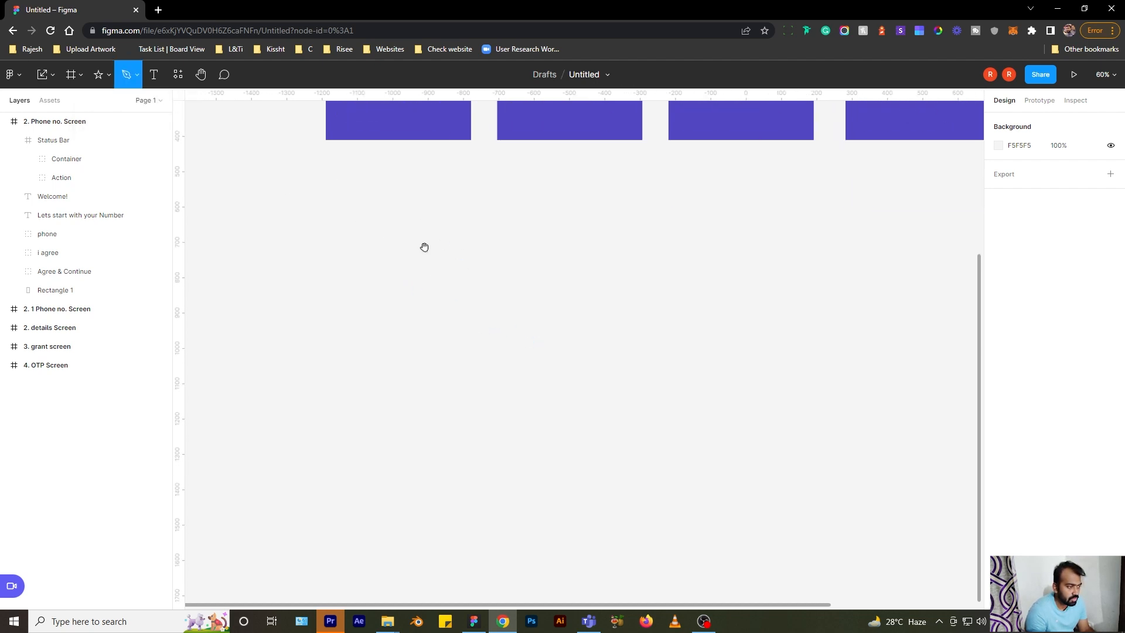
left_click(357, 276)
left_click_drag(443, 245, 499, 283)
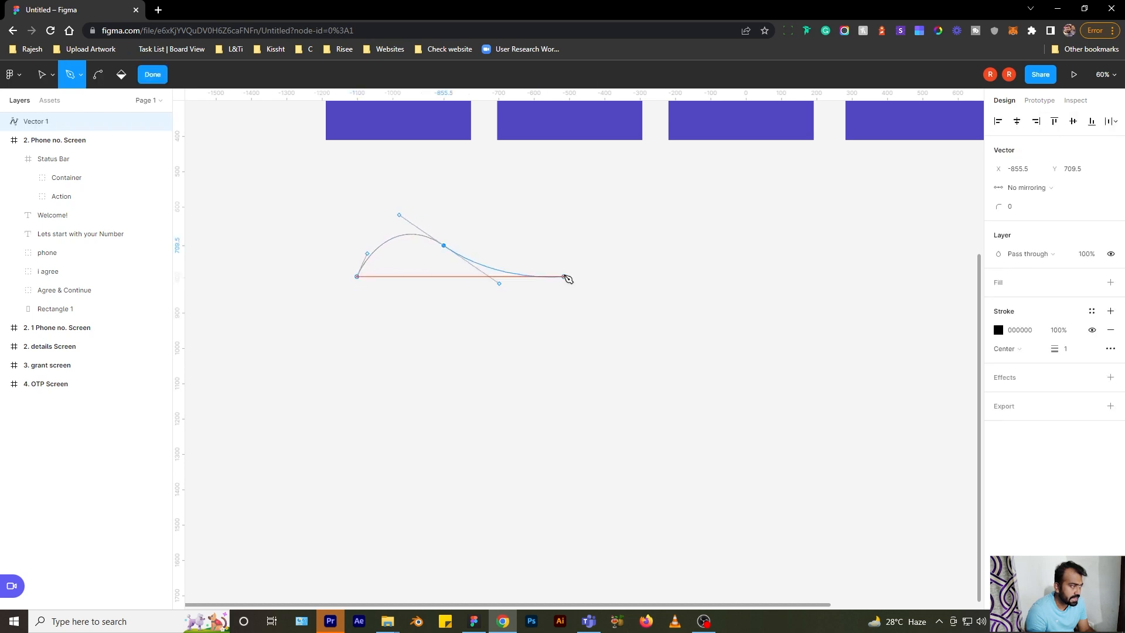
left_click_drag(585, 242, 621, 231)
left_click_drag(734, 259, 774, 309)
left_click(824, 371)
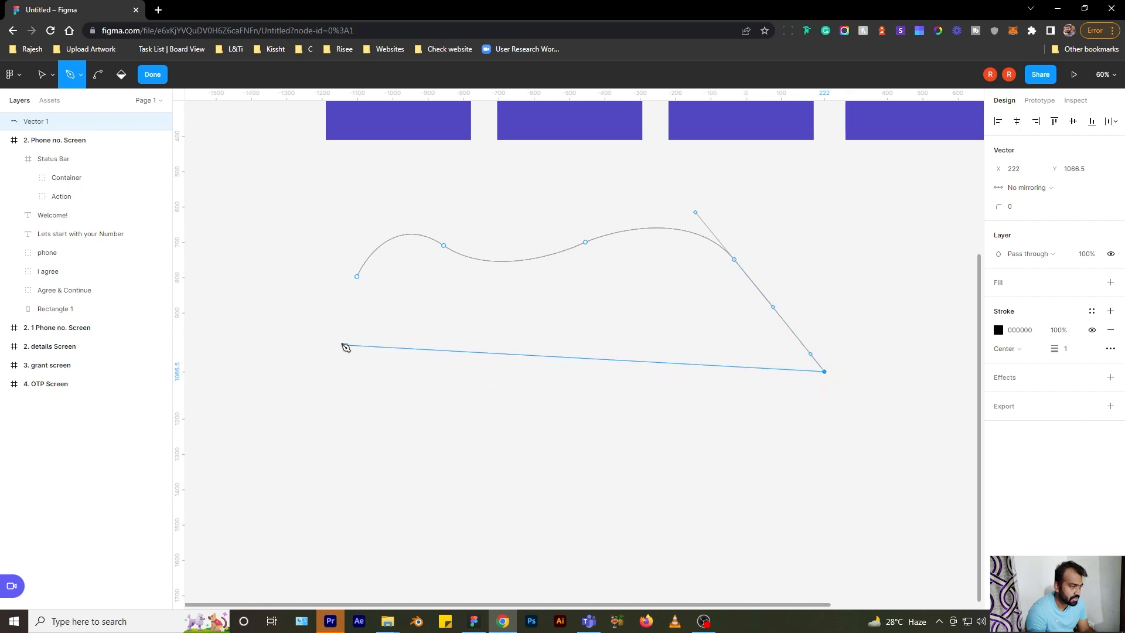
left_click(273, 370)
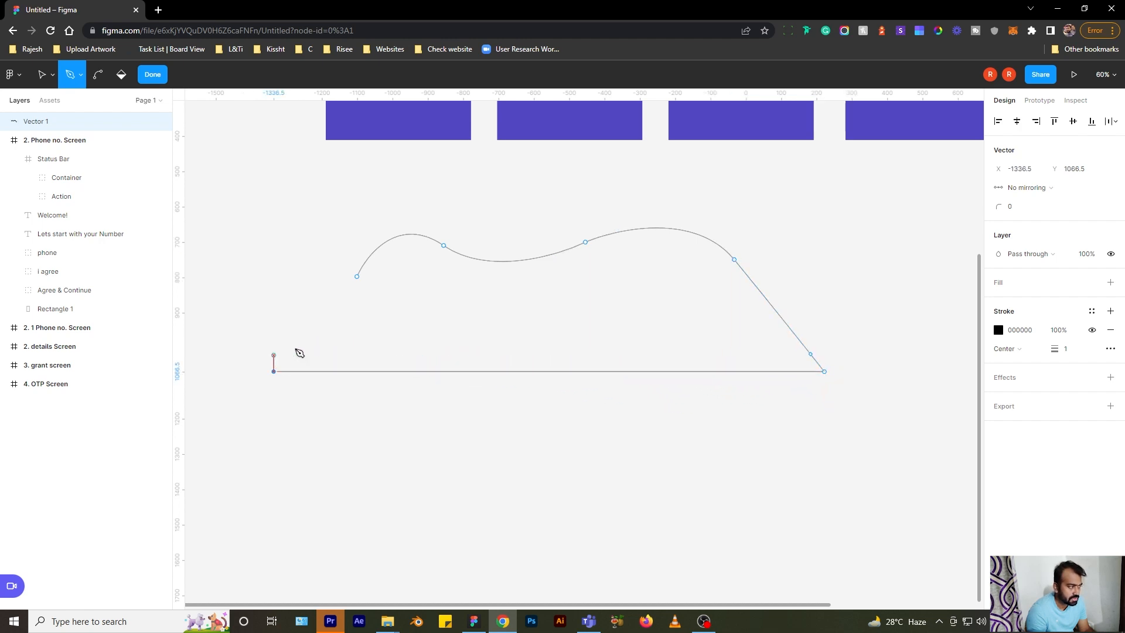
left_click(357, 276)
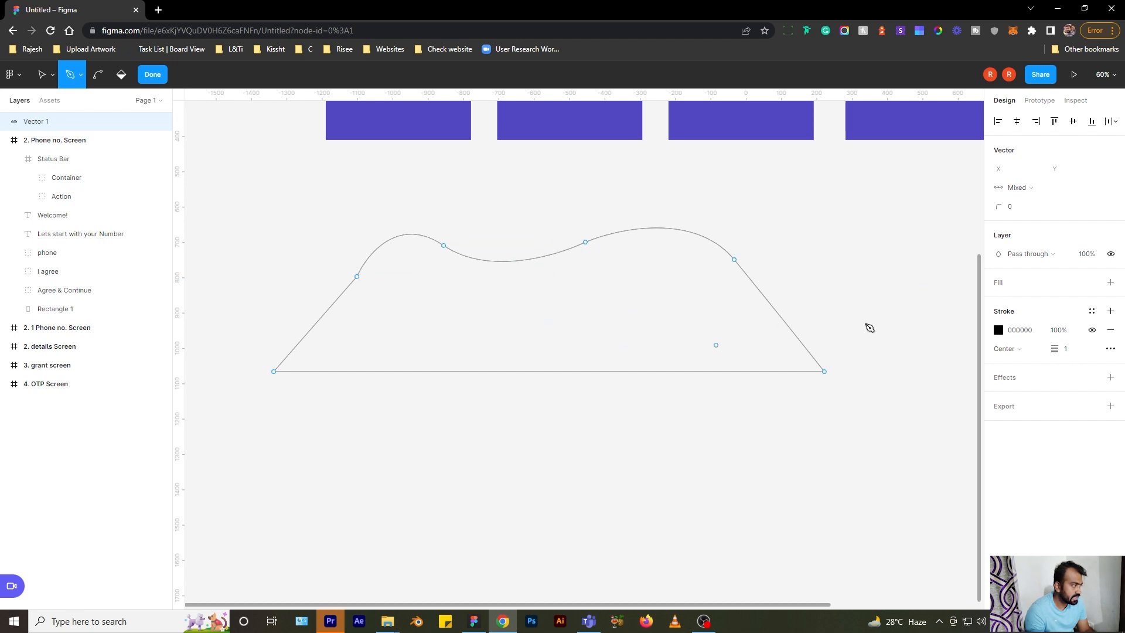
- Add a fill to the path and set it to pink F8CCCC
left_click(999, 285)
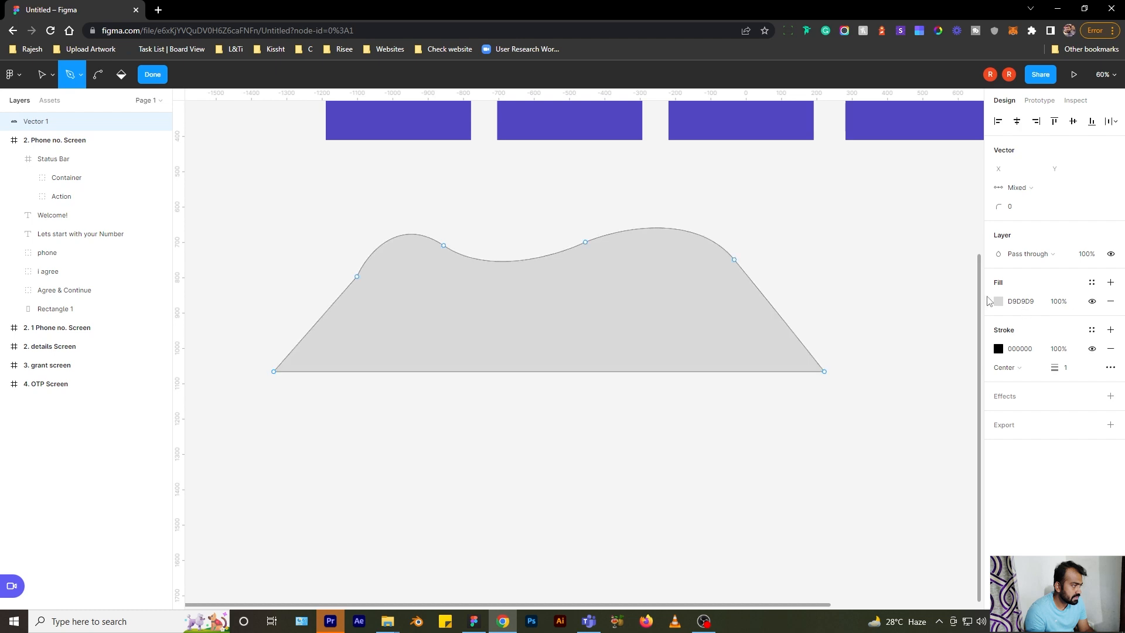
left_click(998, 301)
left_click_drag(885, 325, 870, 328)
left_click(973, 304)
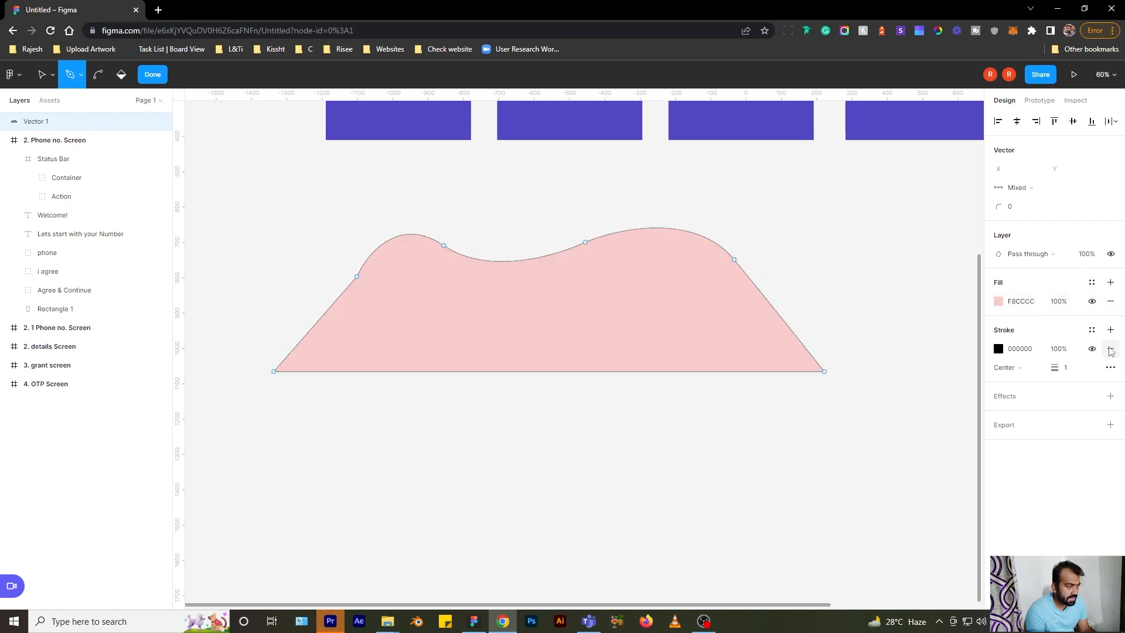
- Reshape the left slope anchor and first peak curve by moving points, then finish editing
scroll(344, 297, "up", 6)
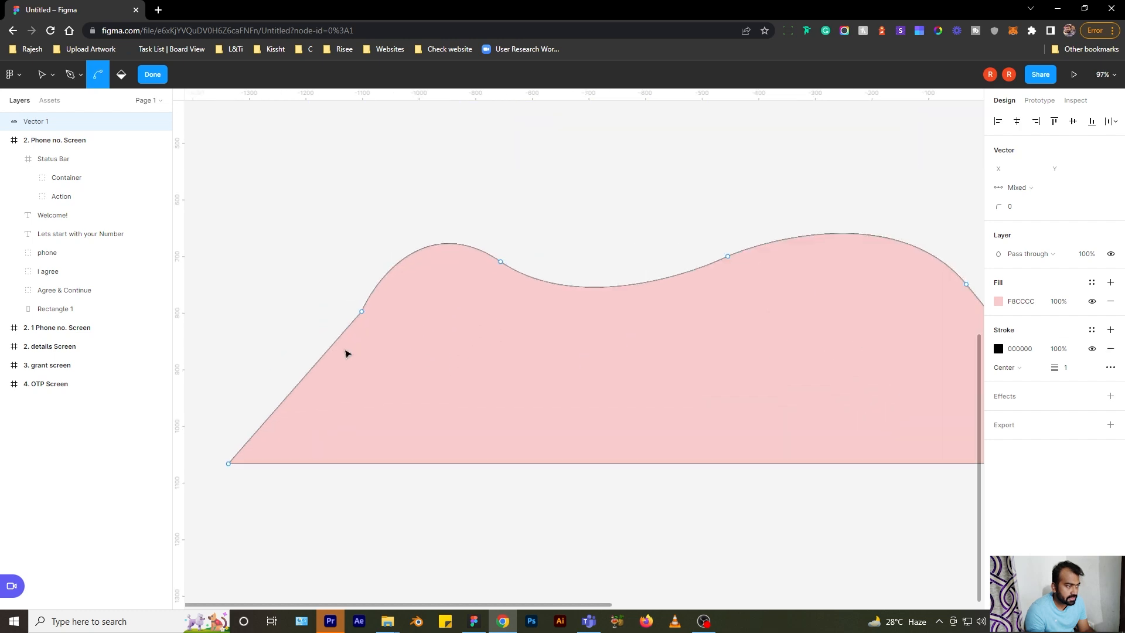
left_click(53, 76)
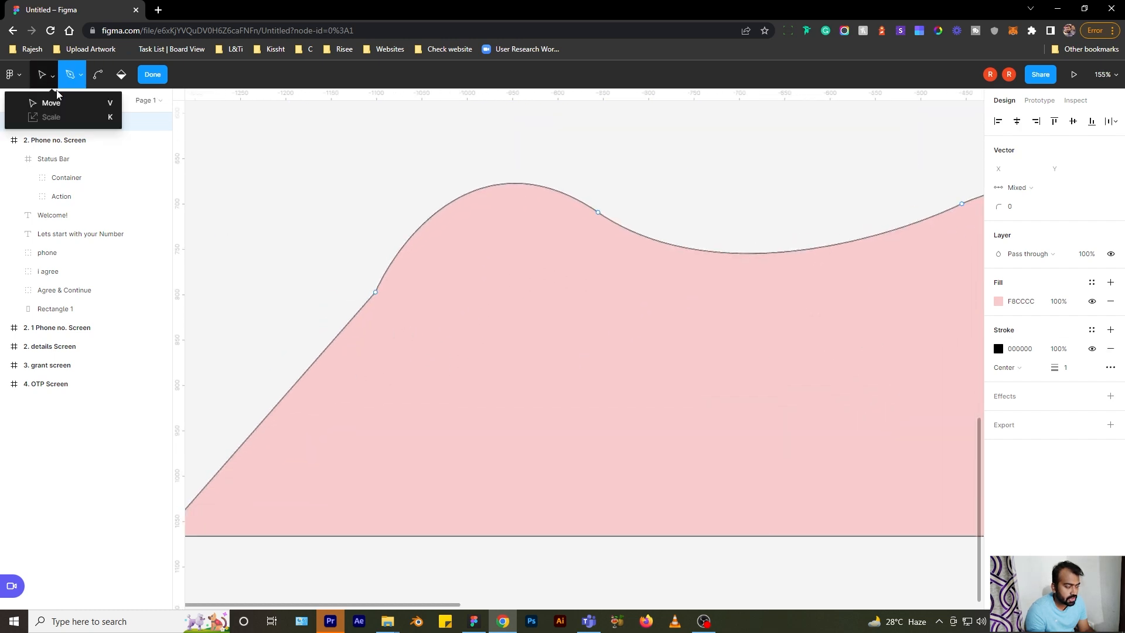
left_click(52, 103)
left_click(377, 293)
left_click_drag(378, 294, 351, 274)
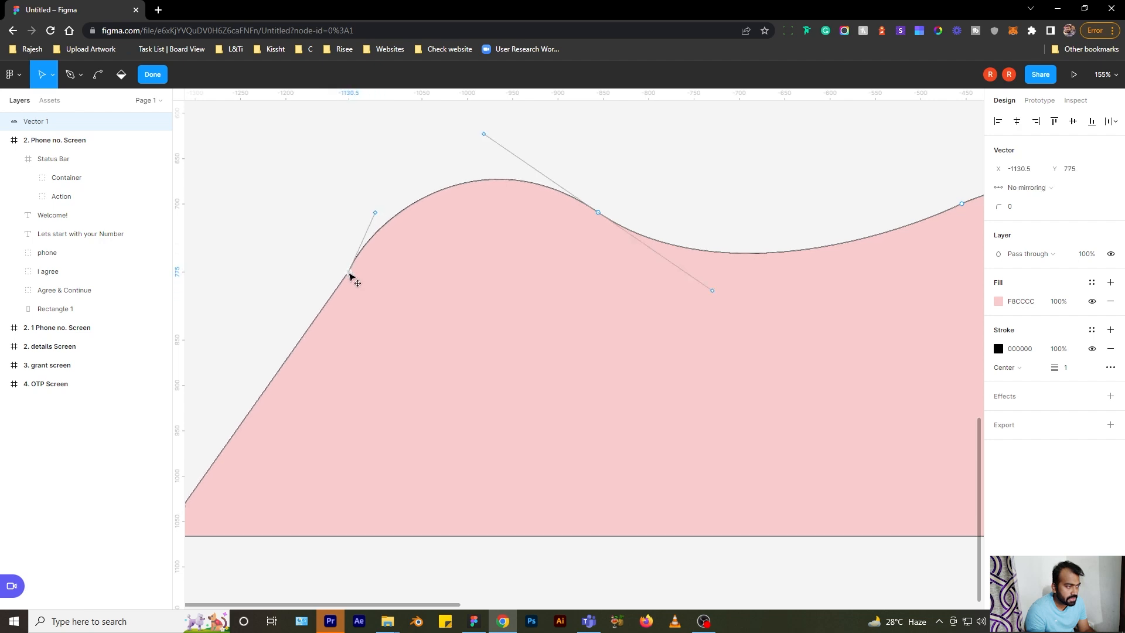
left_click_drag(377, 215, 414, 180)
scroll(351, 226, "down", 5)
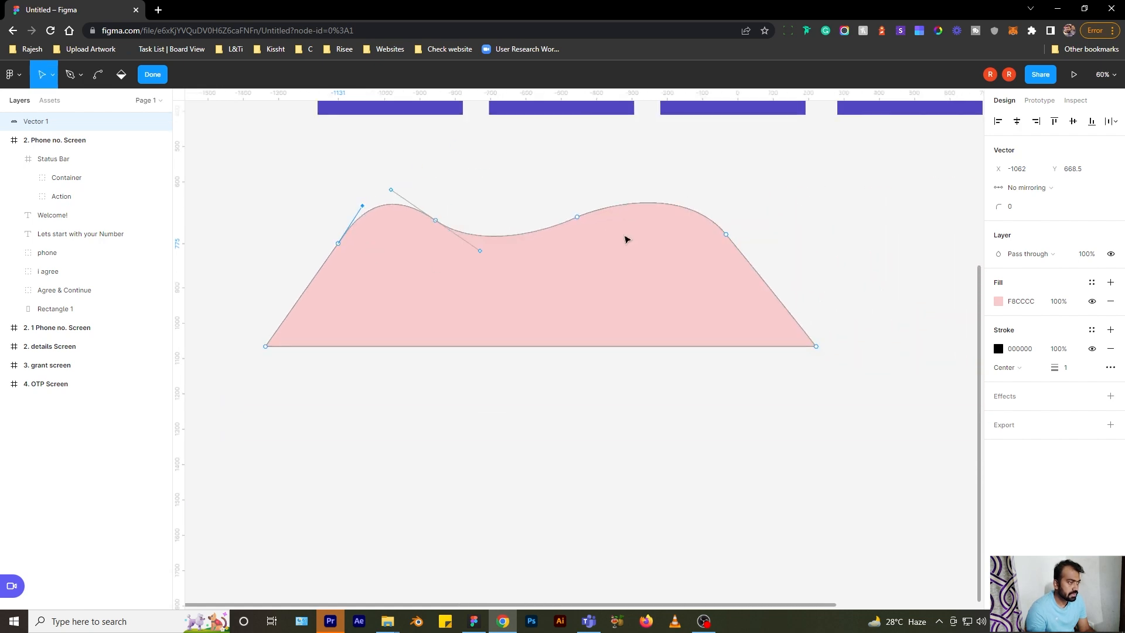
left_click(593, 311)
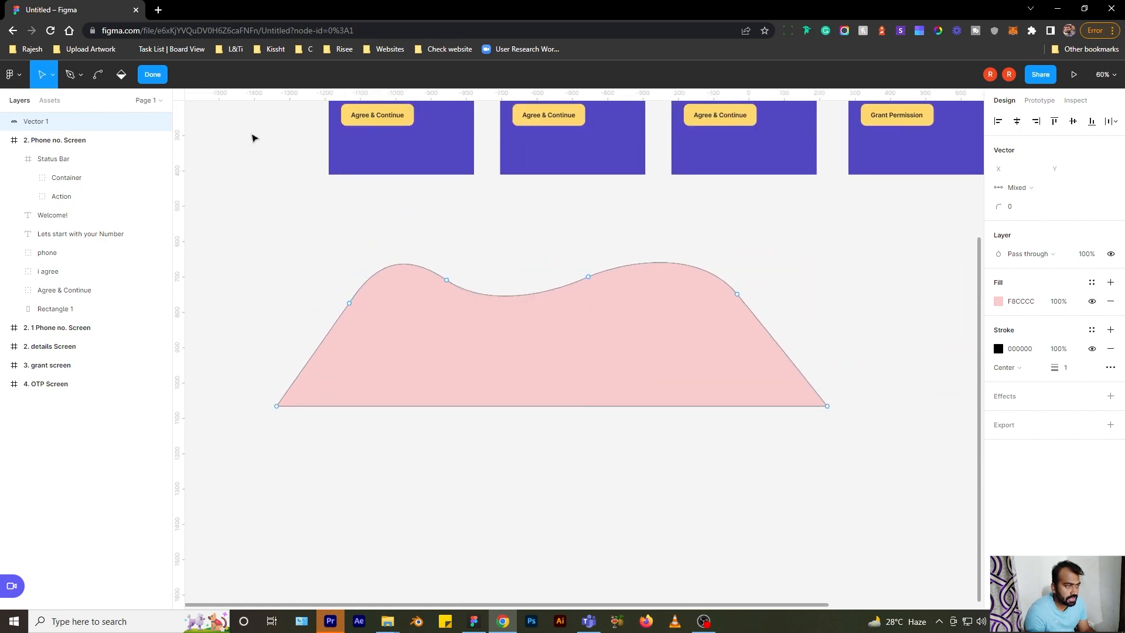
left_click(157, 78)
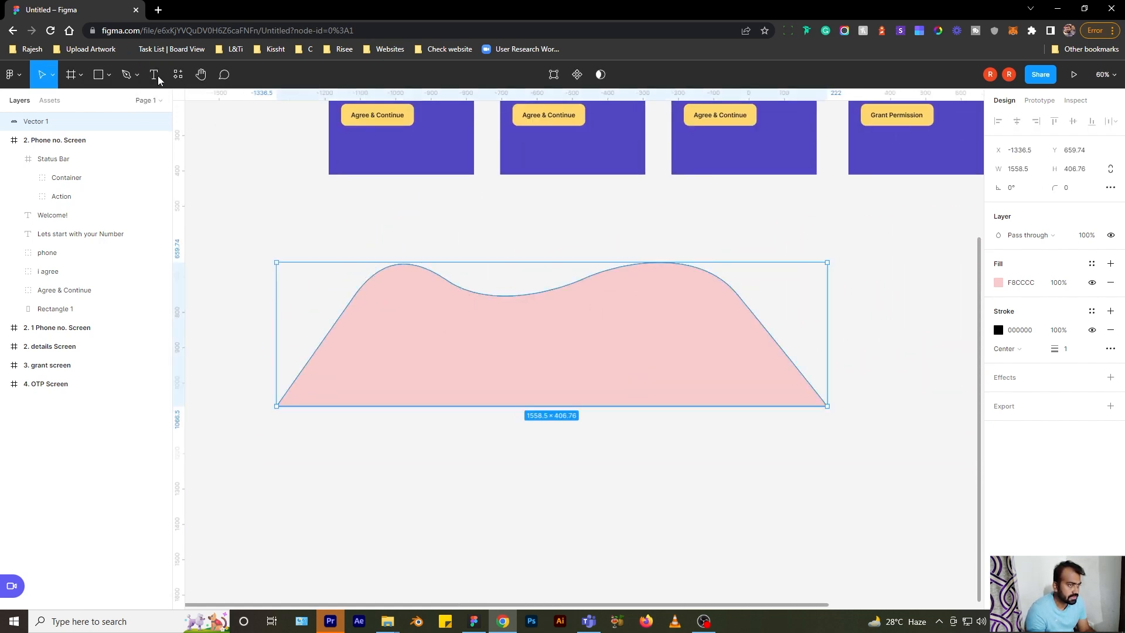
- Delete the pink wavy shape and reselect the Pen
scroll(562, 340, "up", 2)
scroll(562, 339, "left", 2)
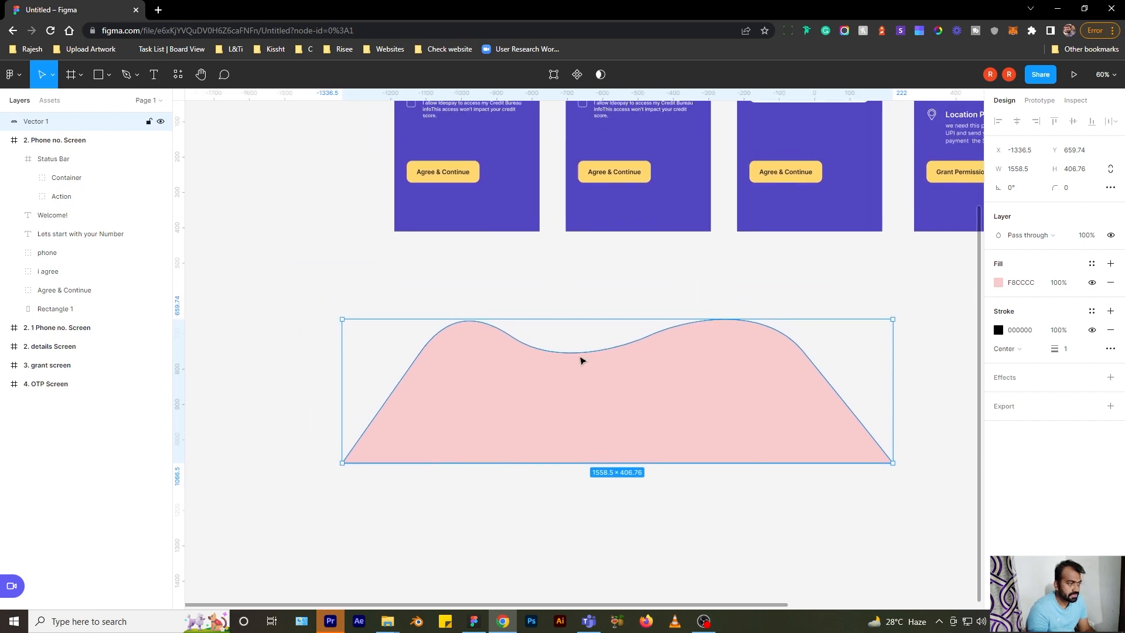
left_click(488, 306)
left_click(502, 372)
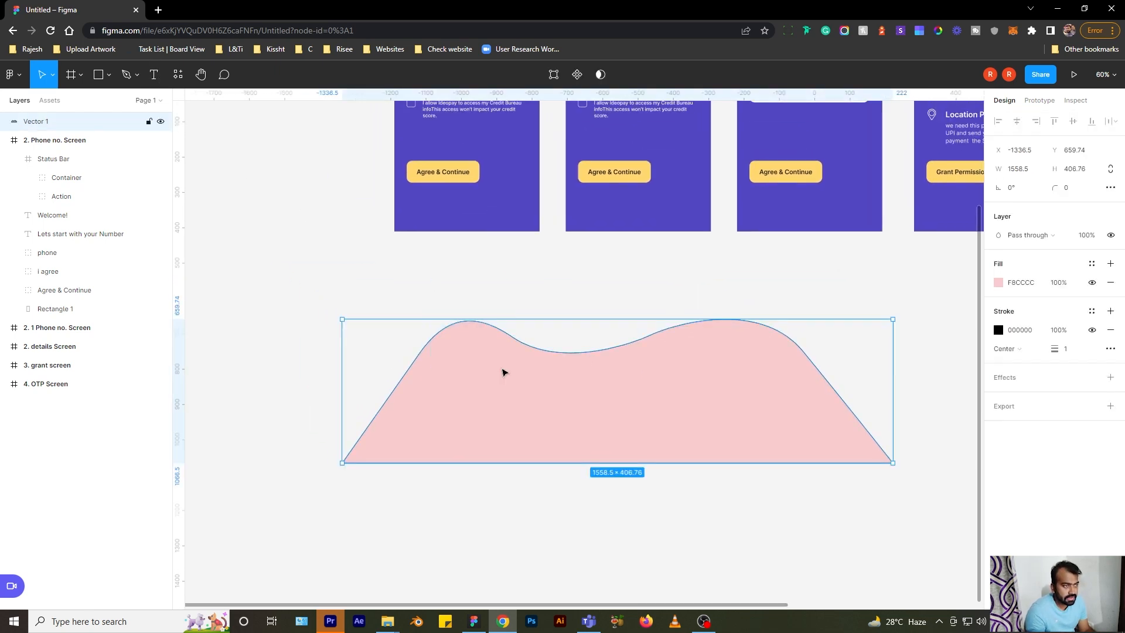
key("Delete")
left_click(135, 79)
left_click(146, 104)
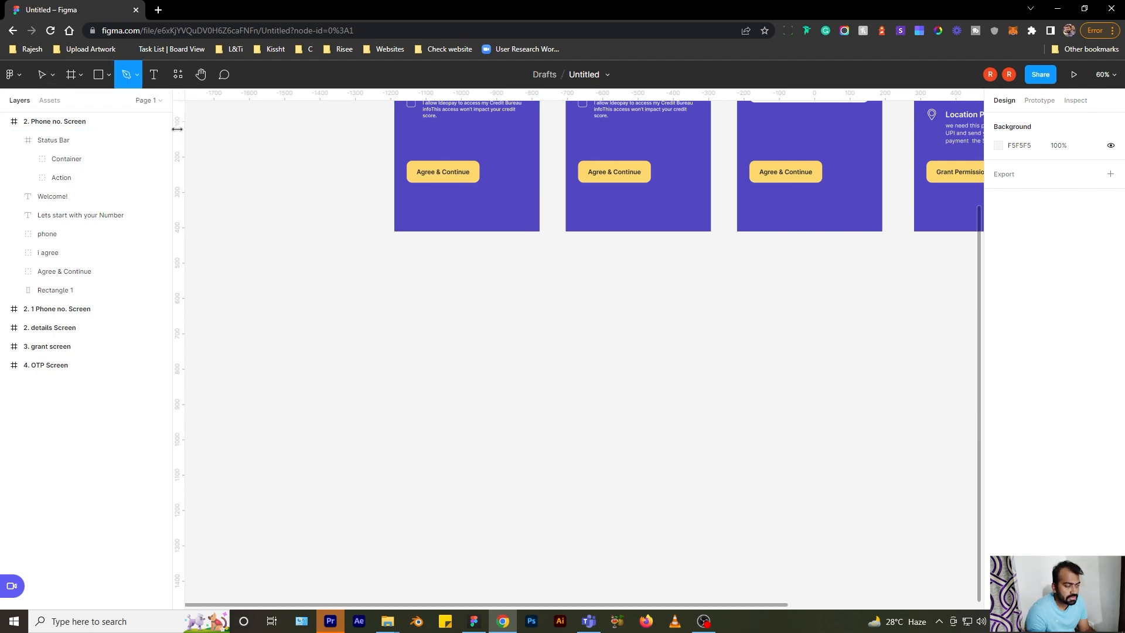
- Draw a freehand wavy pencil line below the screens
left_click(136, 75)
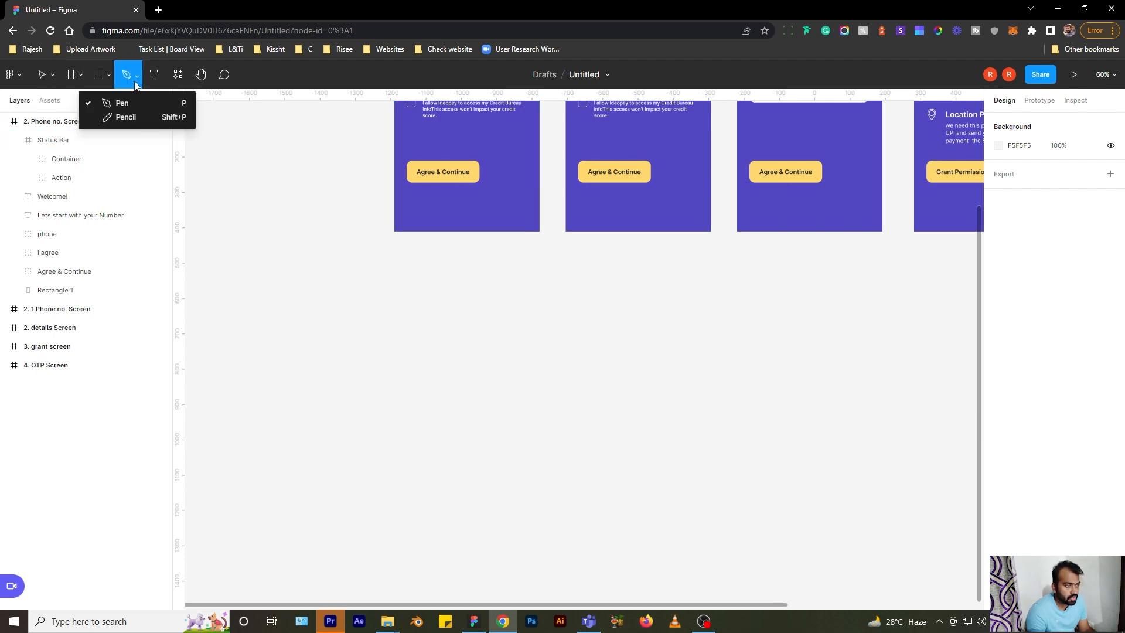
left_click(141, 117)
scroll(463, 309, "right", 2)
scroll(462, 309, "up", 1)
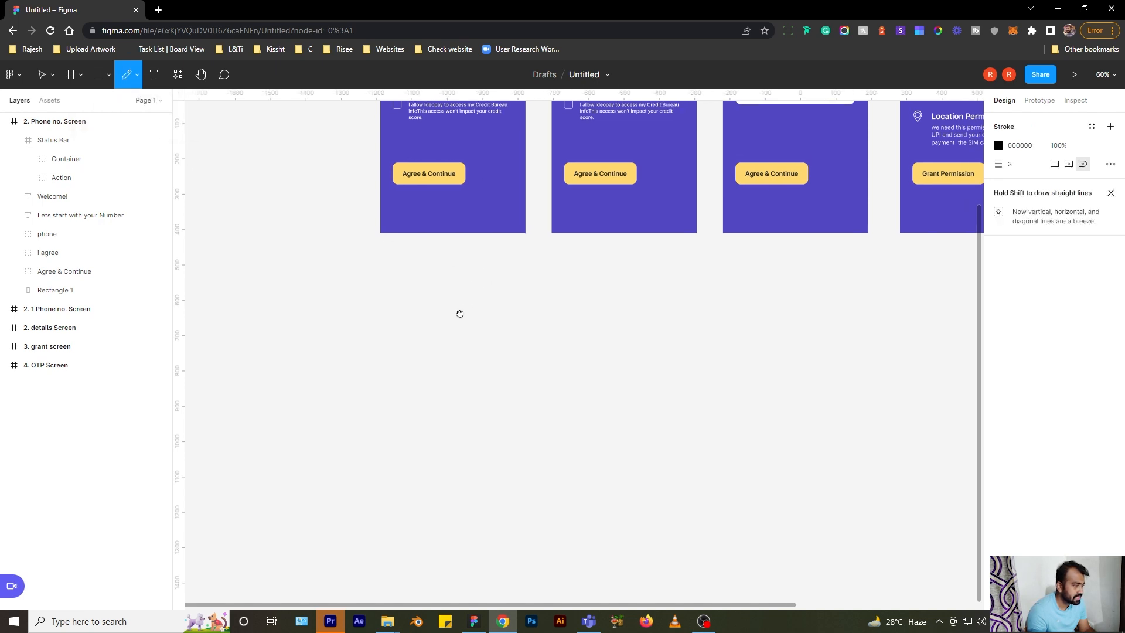
mouse_move(412, 368)
left_mouse_down()
mouse_move(441, 350)
mouse_move(541, 388)
mouse_move(597, 353)
mouse_move(705, 398)
mouse_move(777, 352)
mouse_move(845, 370)
left_mouse_up()
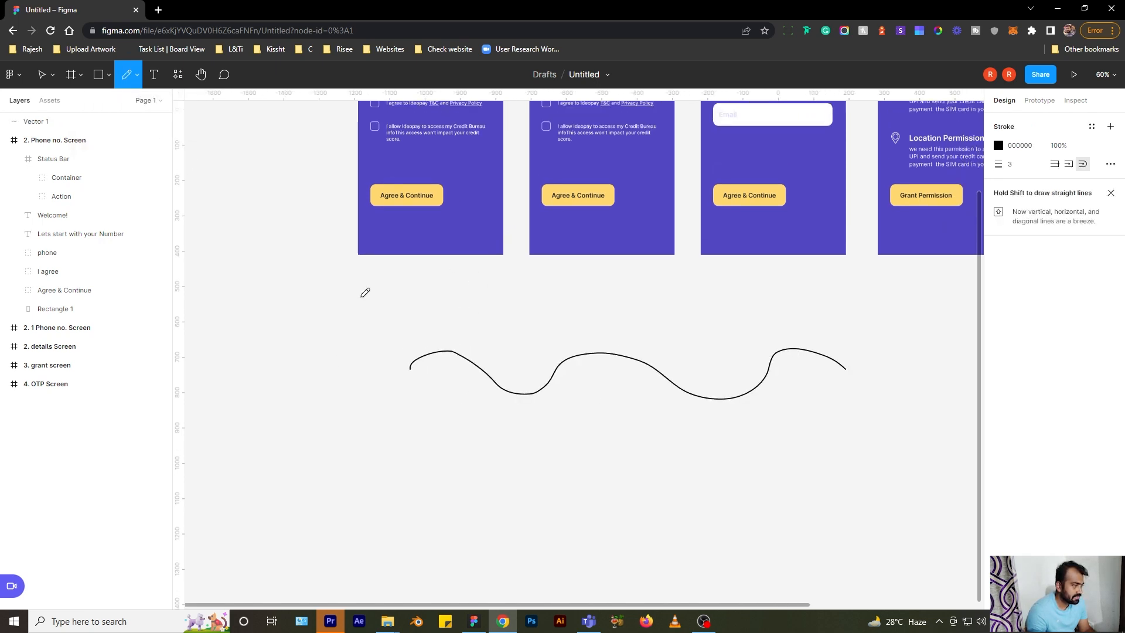
scroll(579, 327, "right", 1)
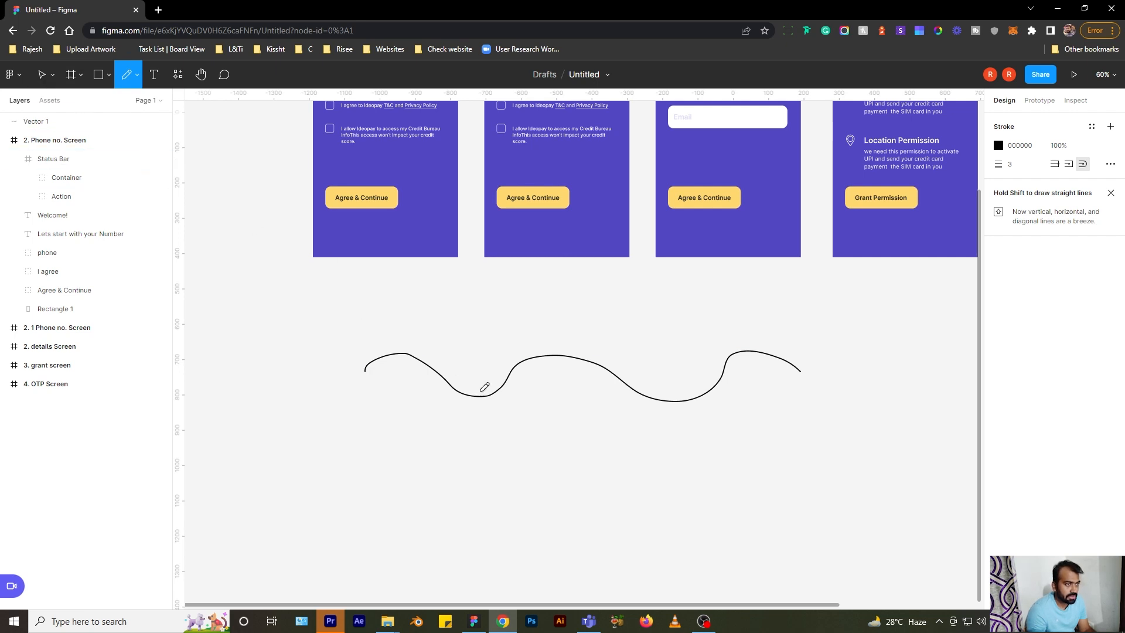
- Switch to the Move tool, select the freehand line and delete it
left_click(52, 75)
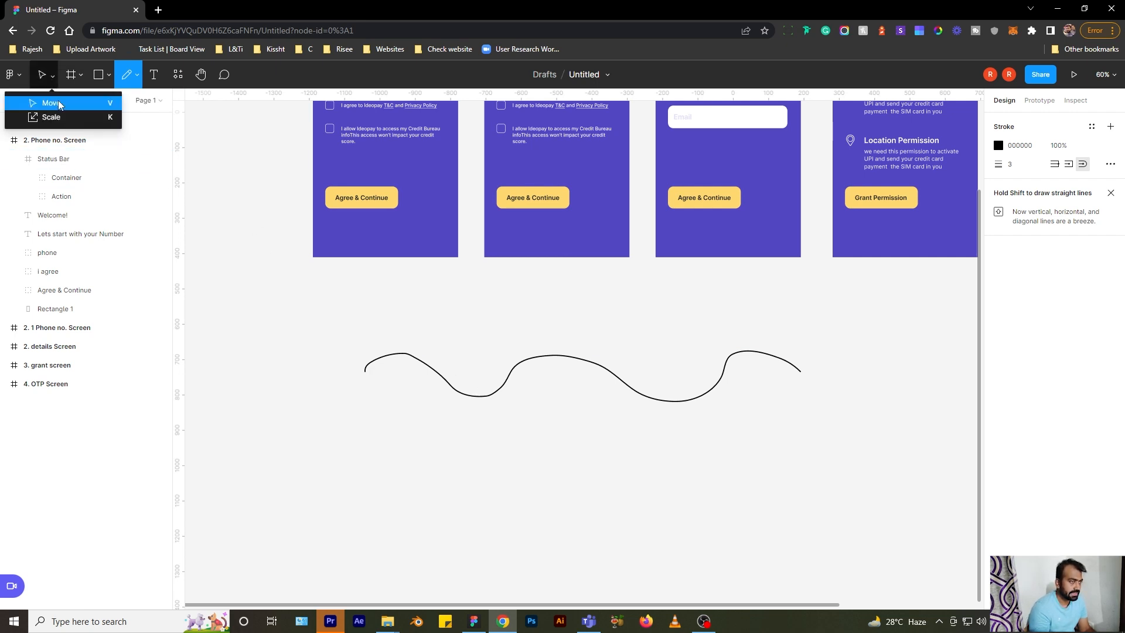
left_click(60, 105)
left_click(497, 390)
key("Delete")
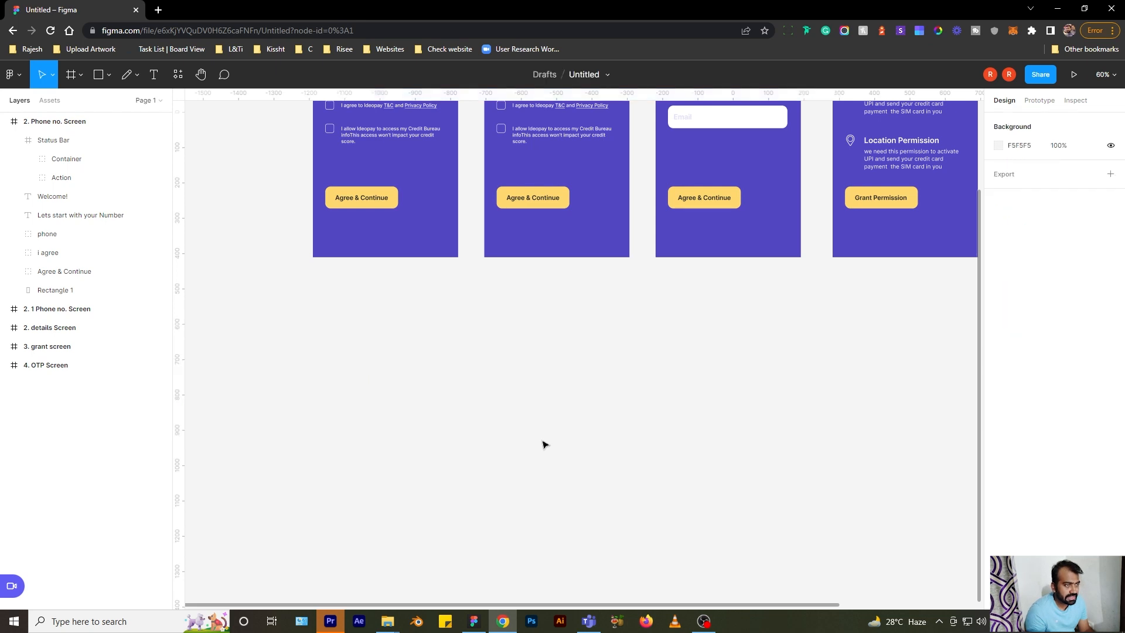
- Add a text layer below the screens reading 'Hi, My Name is' plus the designer's name, and select it all
left_click(156, 75)
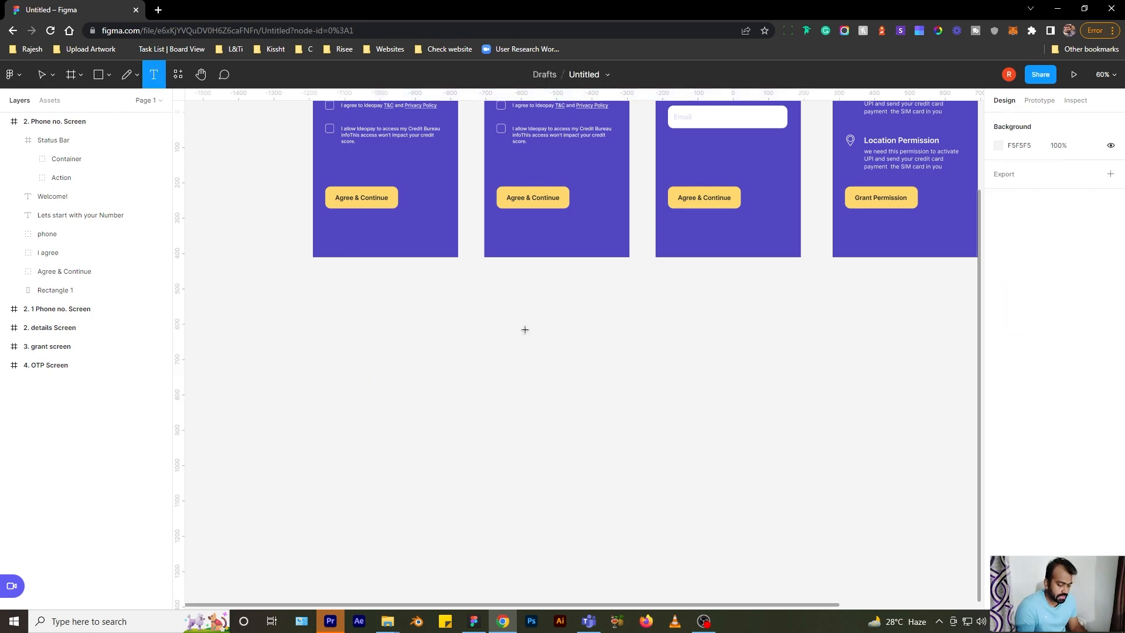
left_click(491, 355)
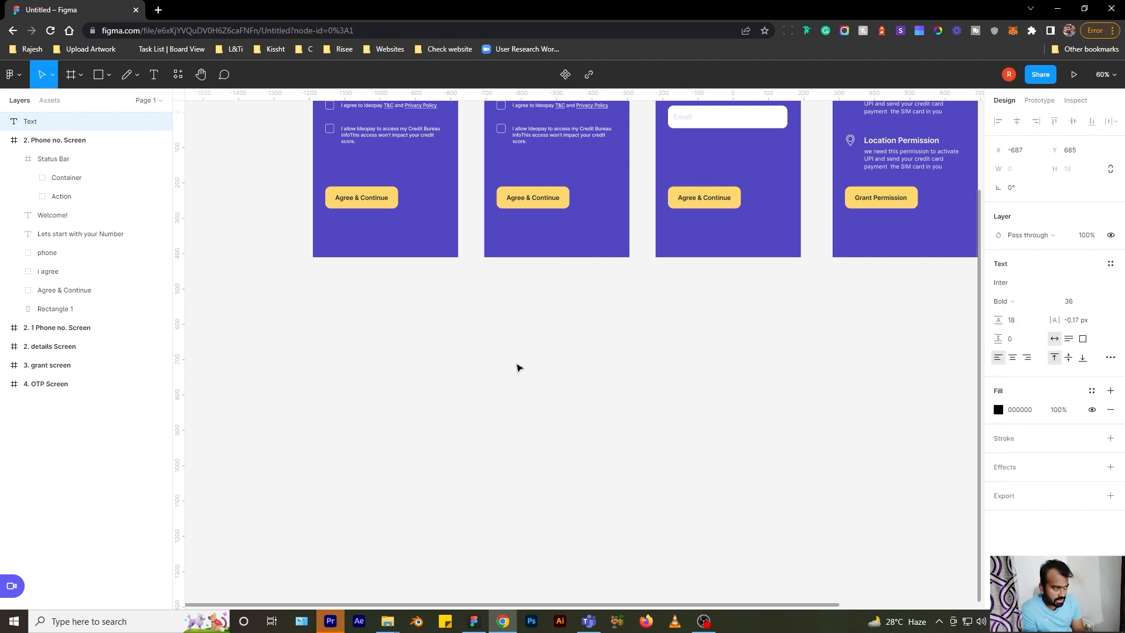
type("Hi, My")
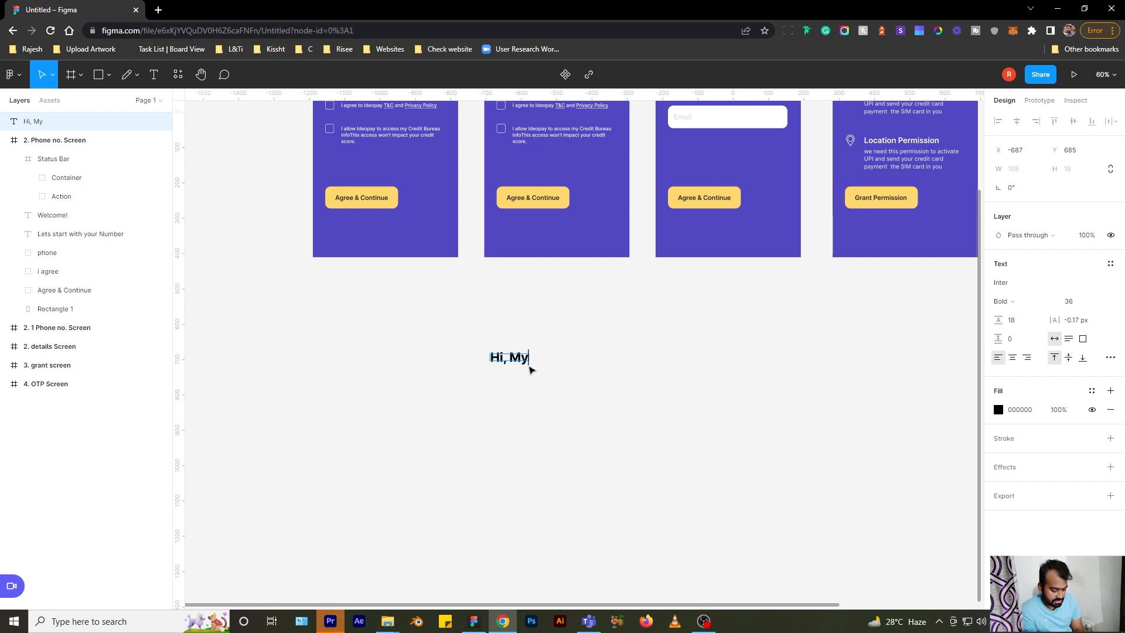
type(" Name is Rajesh")
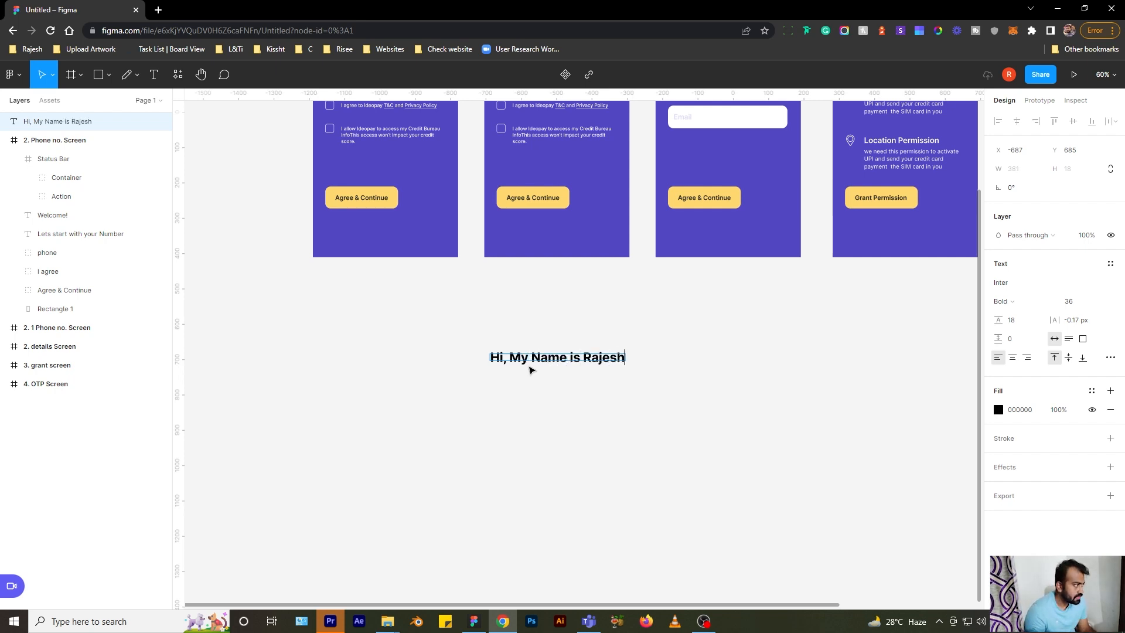
key("ctrl+a")
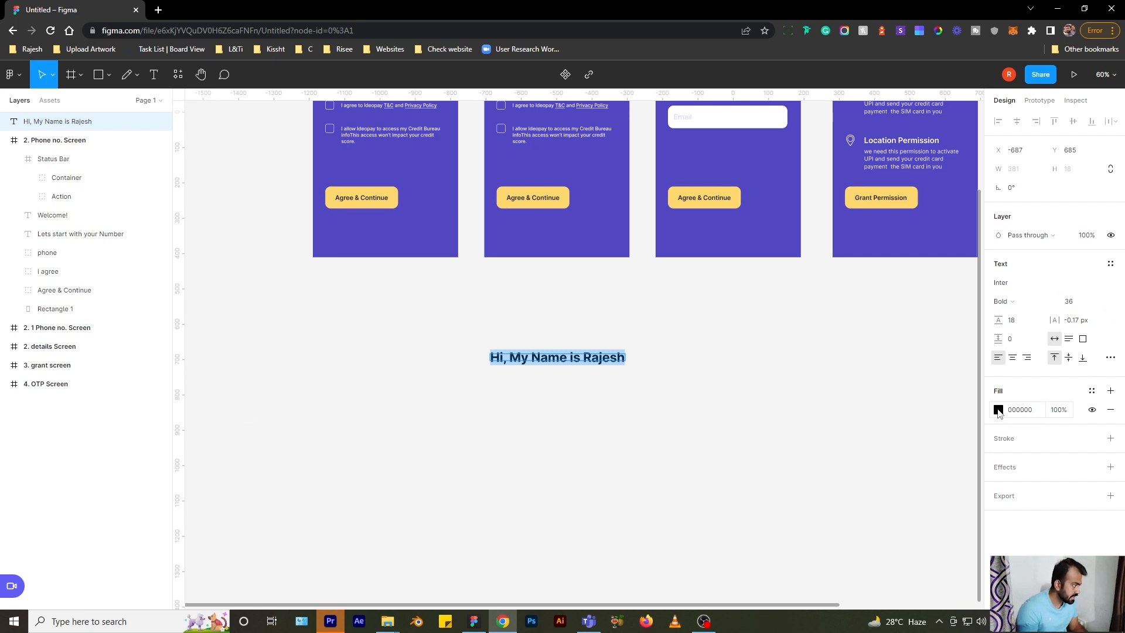
- Fill the greeting with a linear gradient from pink E18383 to golden yellow E1C783 at 100% opacity
left_click(998, 409)
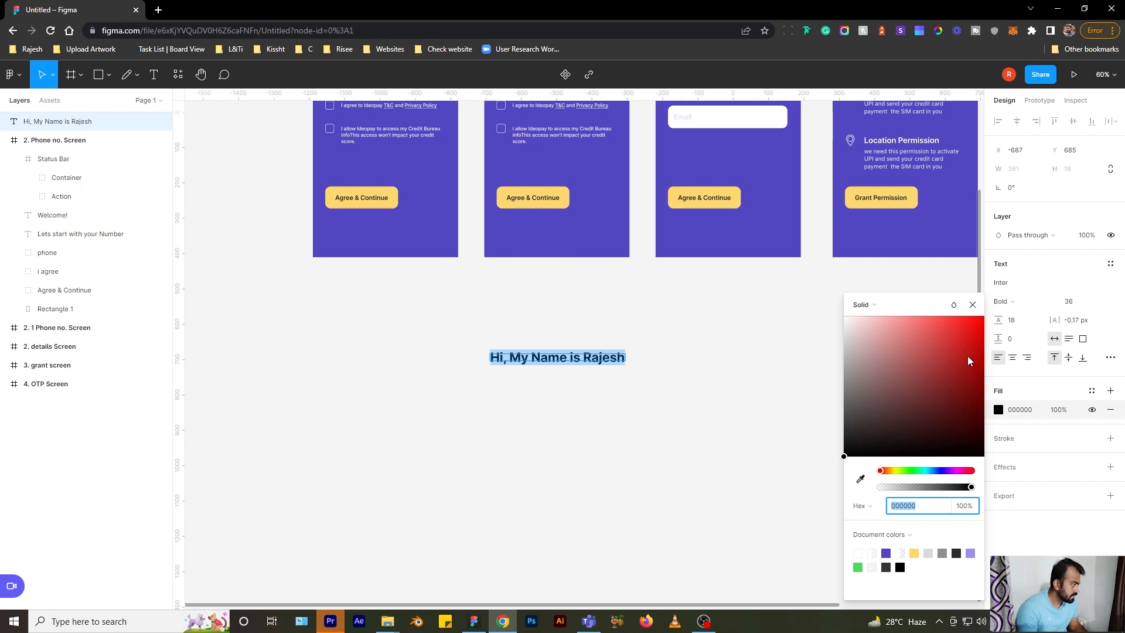
key("Escape")
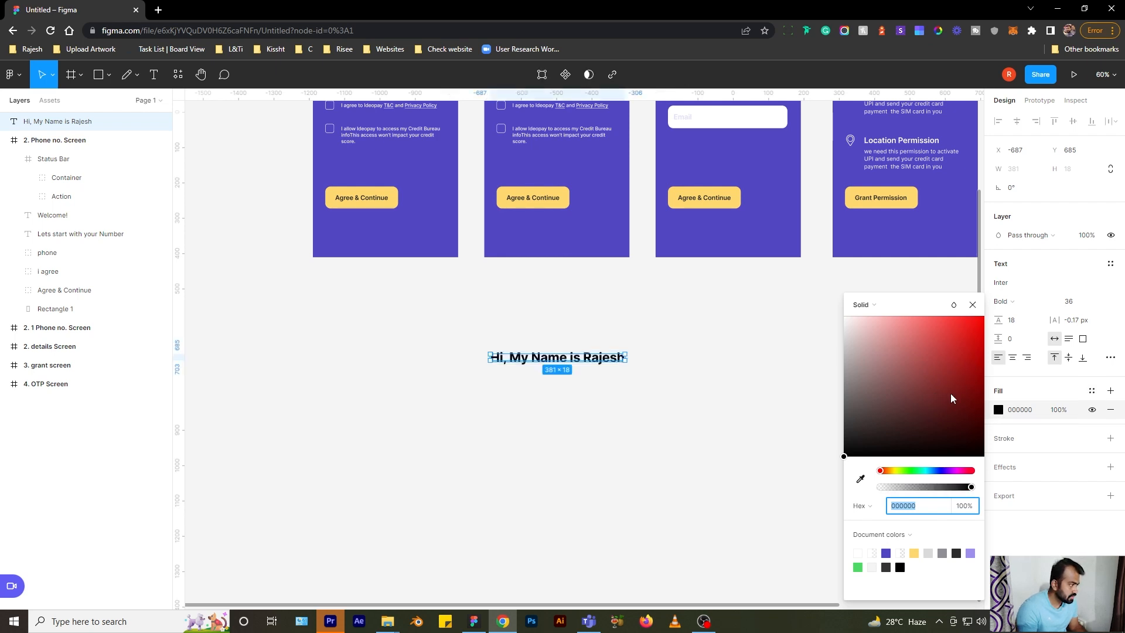
left_click_drag(918, 357, 902, 336)
left_click(866, 305)
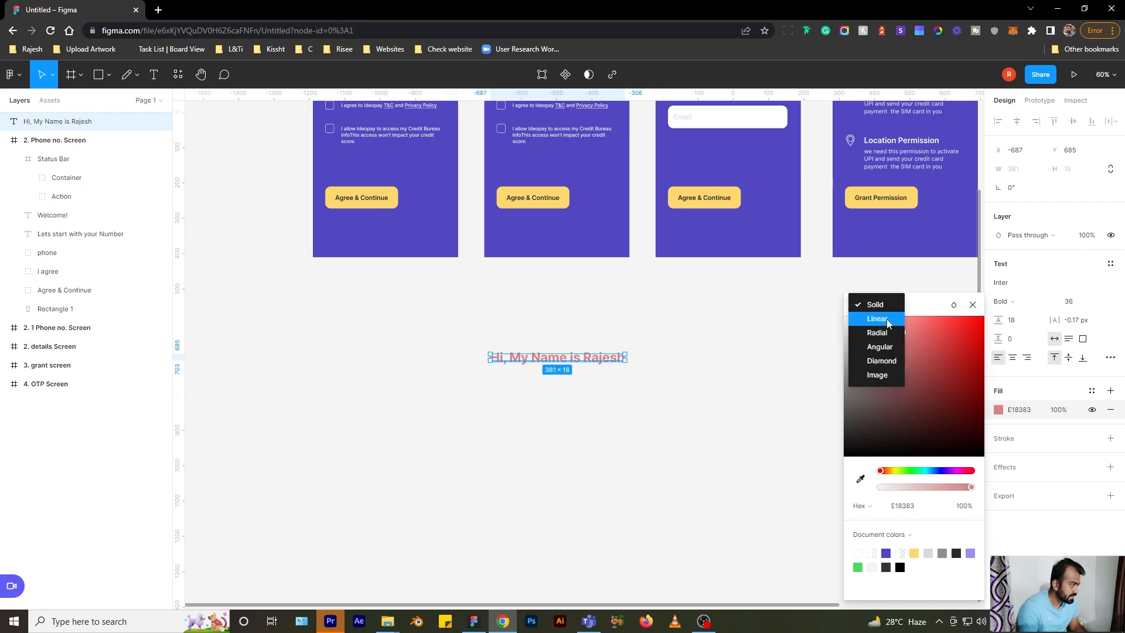
left_click(887, 320)
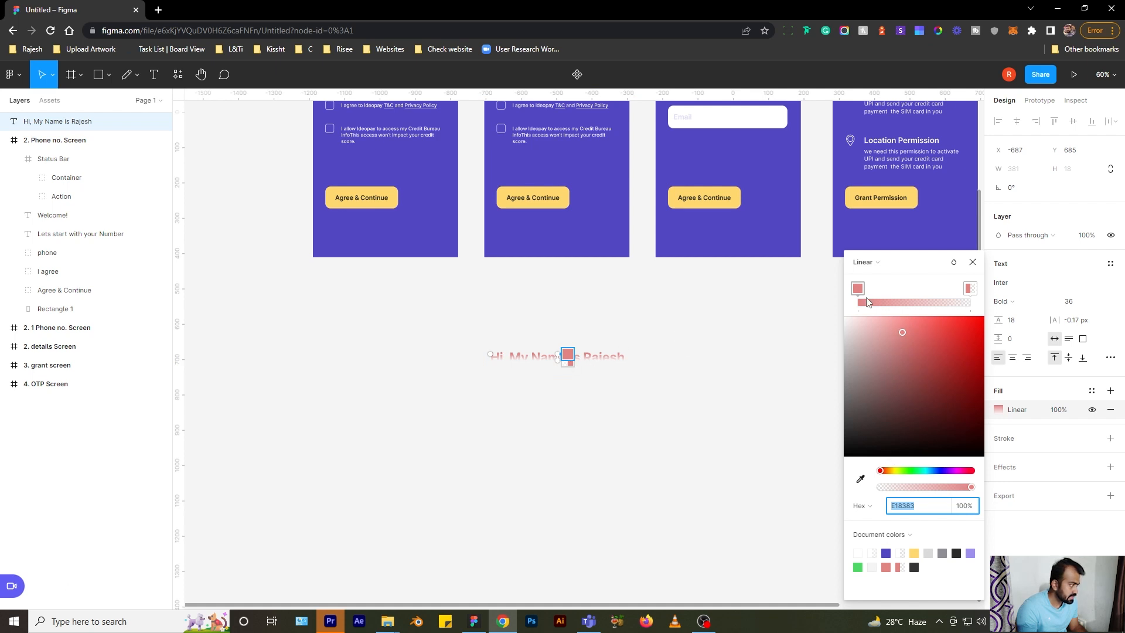
left_click(969, 289)
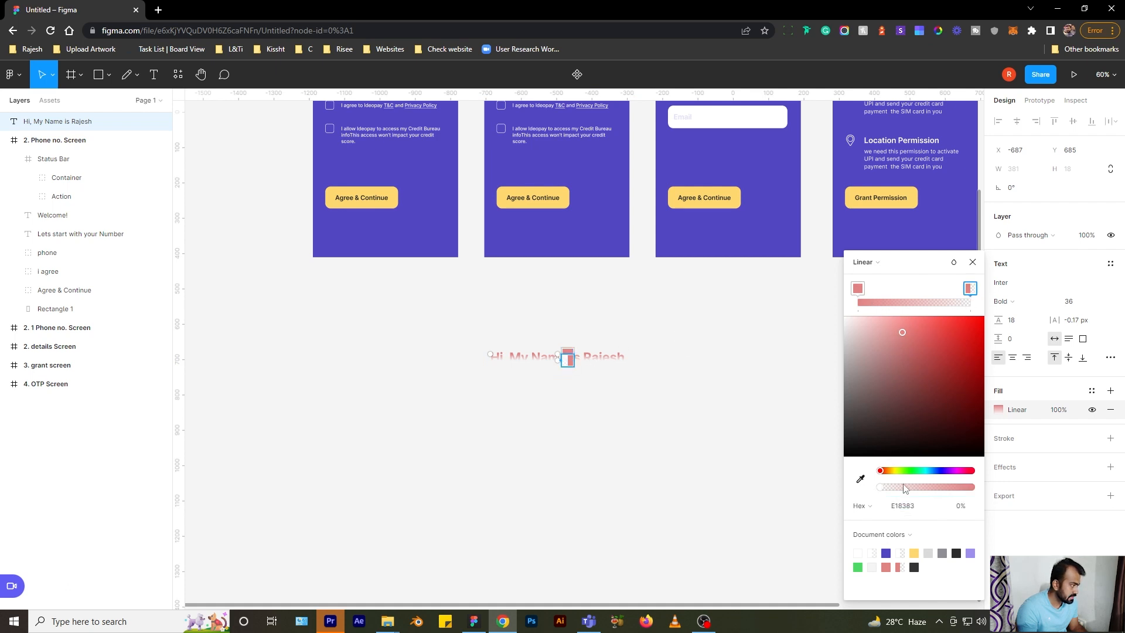
left_click_drag(882, 470, 981, 490)
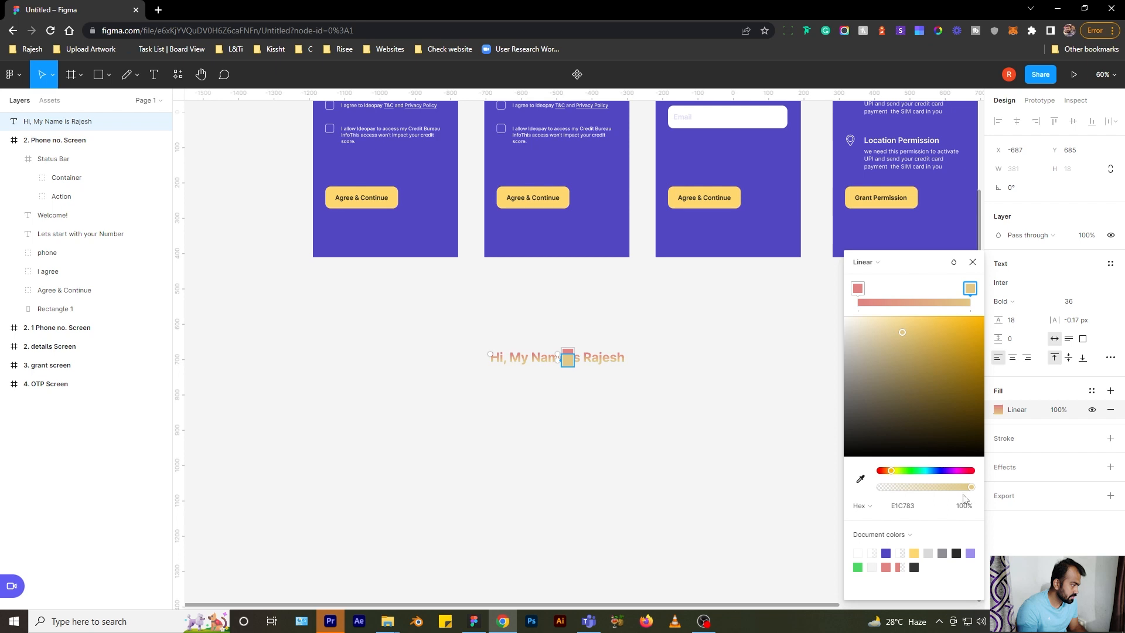
left_click_drag(970, 490, 1014, 491)
left_click(858, 289)
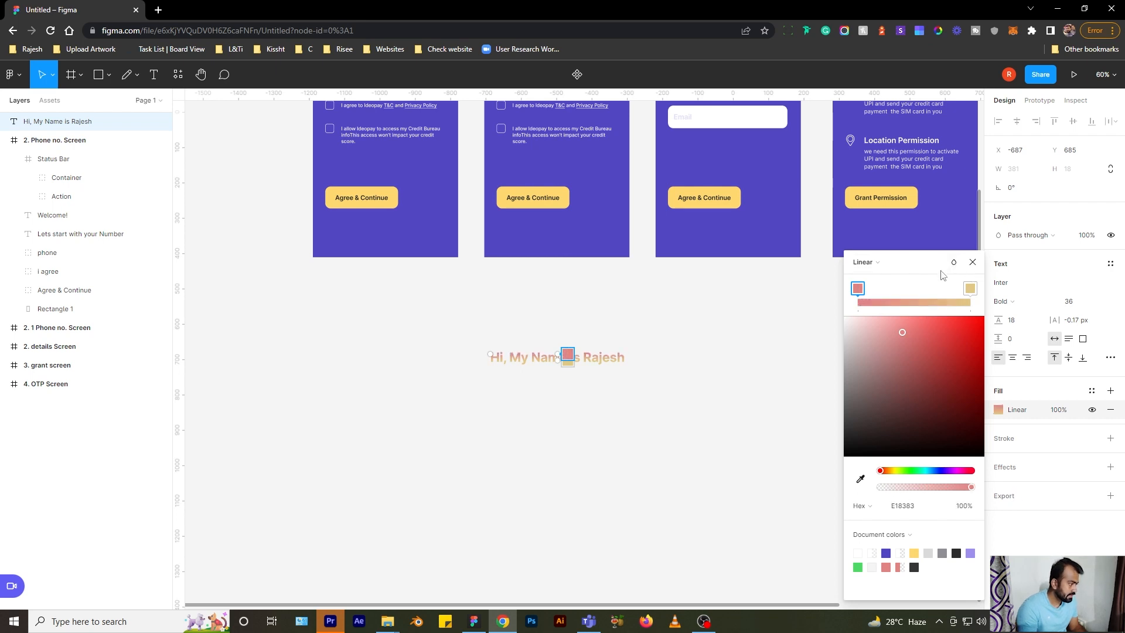
- Change the greeting's font family to Poppins
left_click(973, 263)
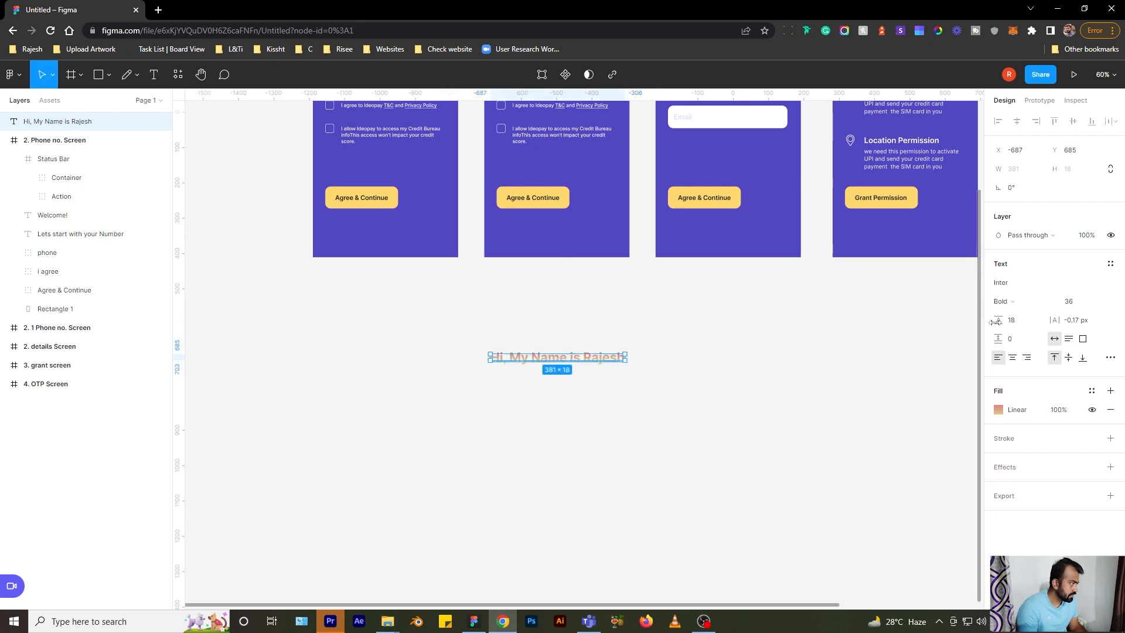
left_click(1013, 287)
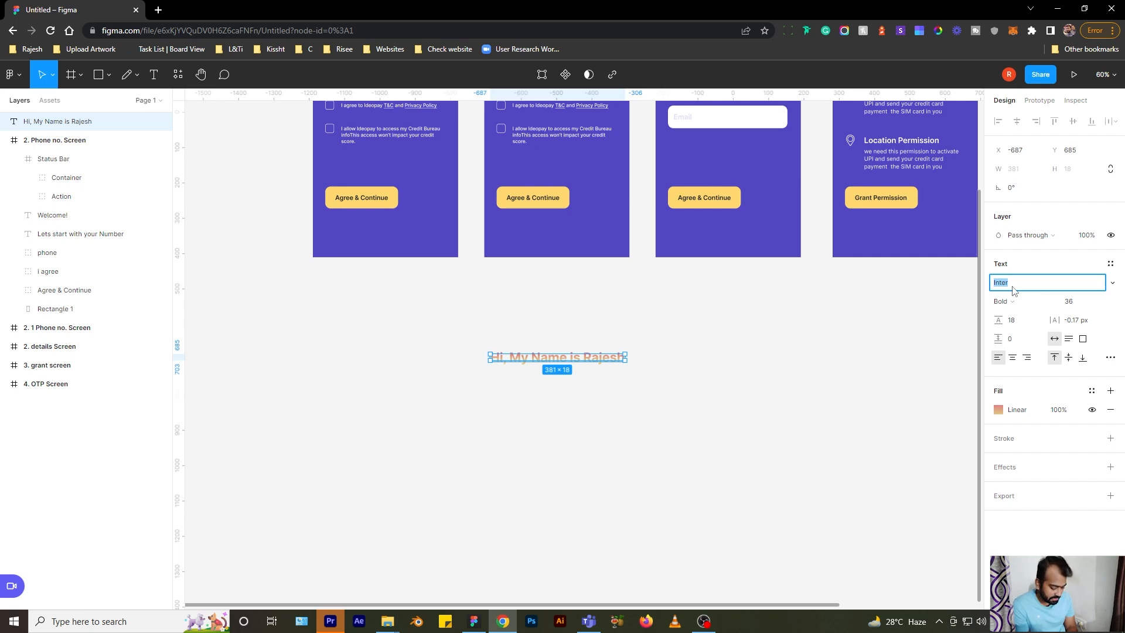
type("Po")
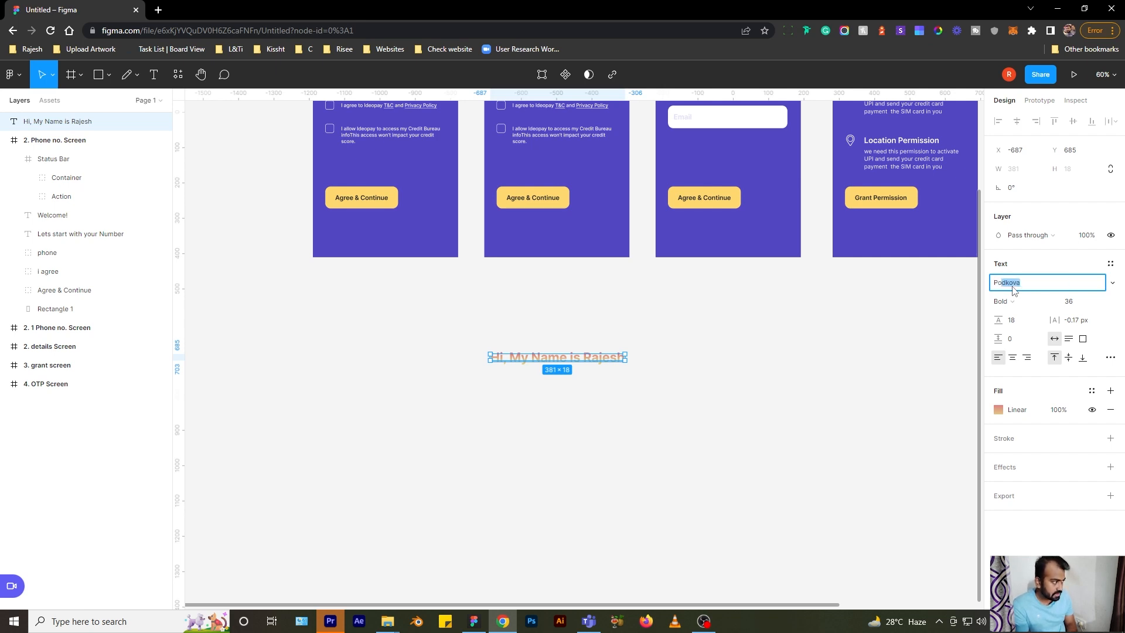
type("ppins")
key("Return")
scroll(618, 357, "up", 3)
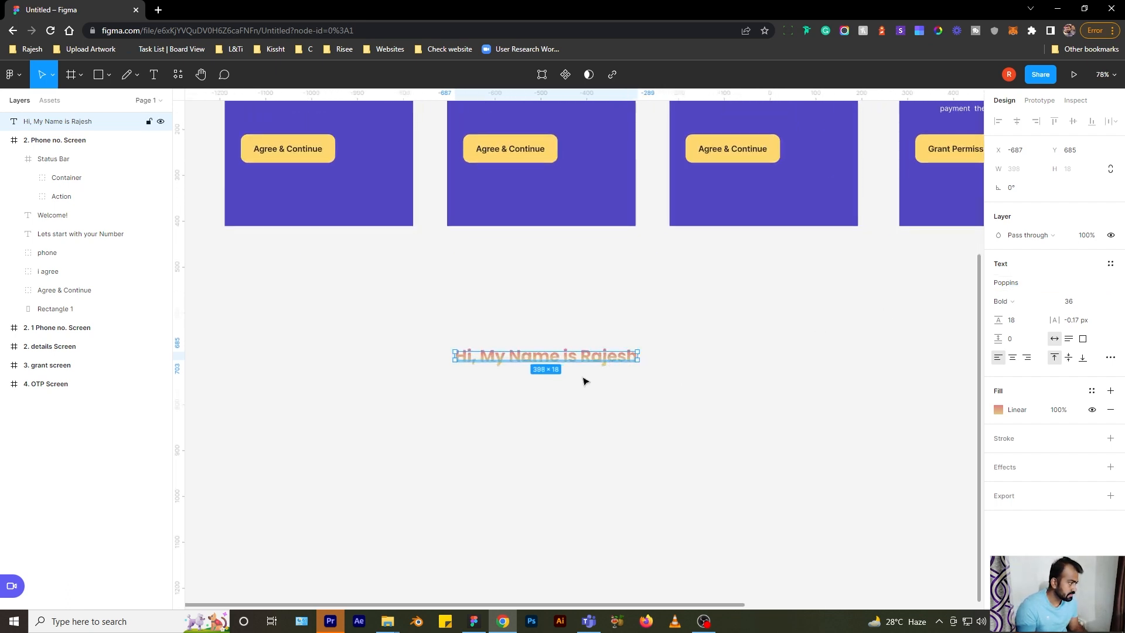
- Set the greeting's font weight to Medium
left_click(1018, 309)
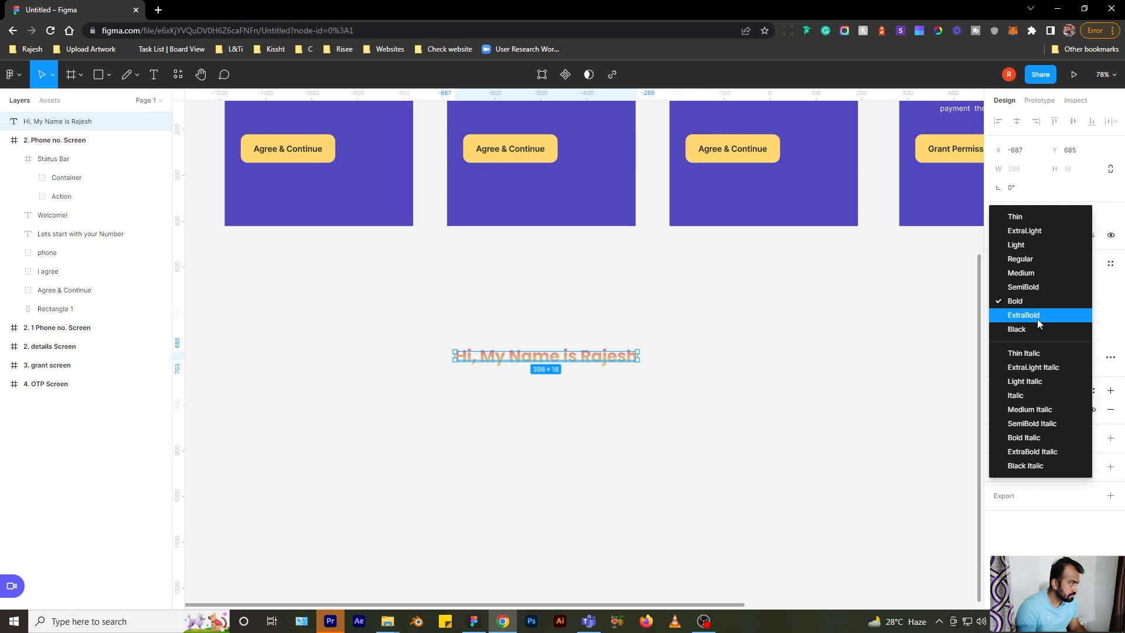
left_click(1031, 287)
left_click(1030, 303)
left_click(1031, 285)
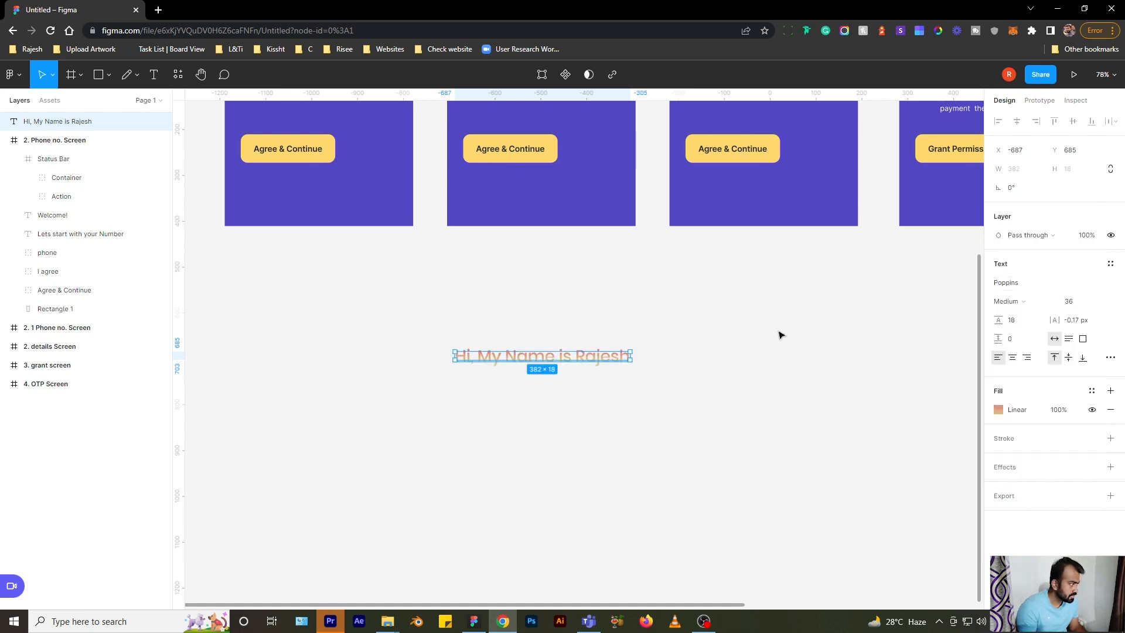
- Set the greeting's font size to 40
left_click(1100, 304)
left_click(1093, 287)
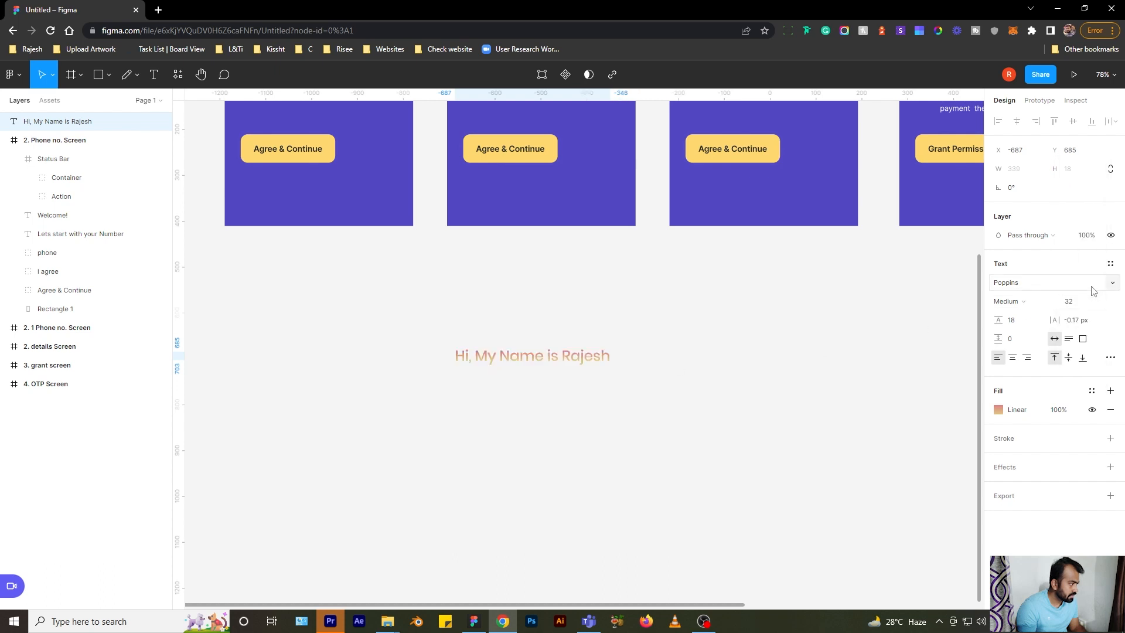
left_click(1099, 302)
left_click(1097, 288)
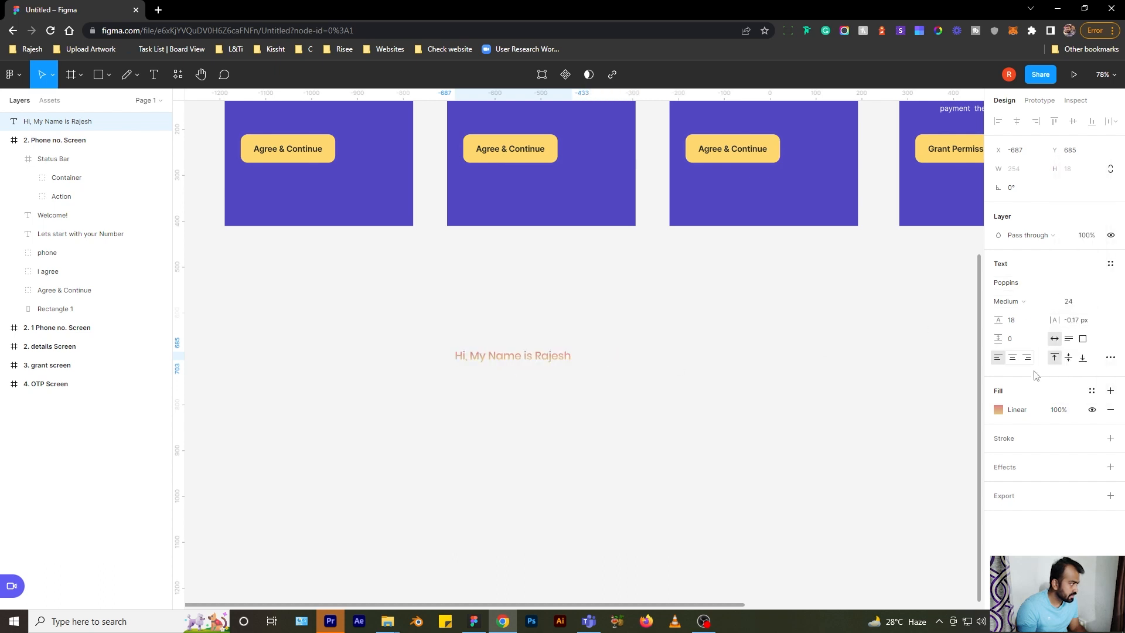
left_click(1091, 302)
left_click(1096, 352)
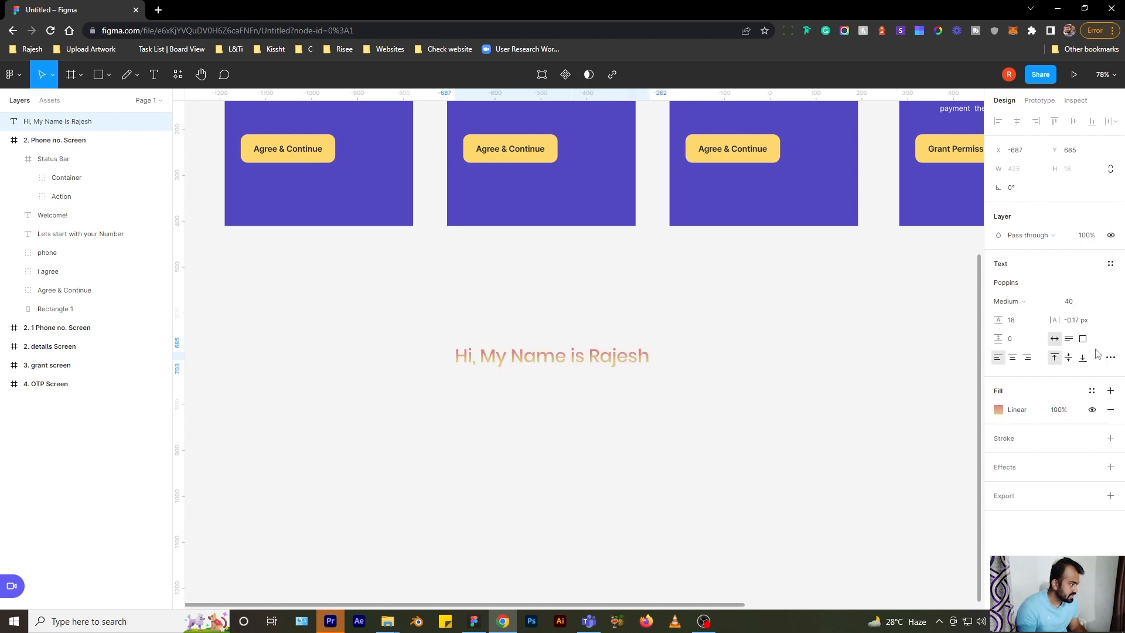
- Change the greeting's fill back to solid black 000000
left_click(999, 409)
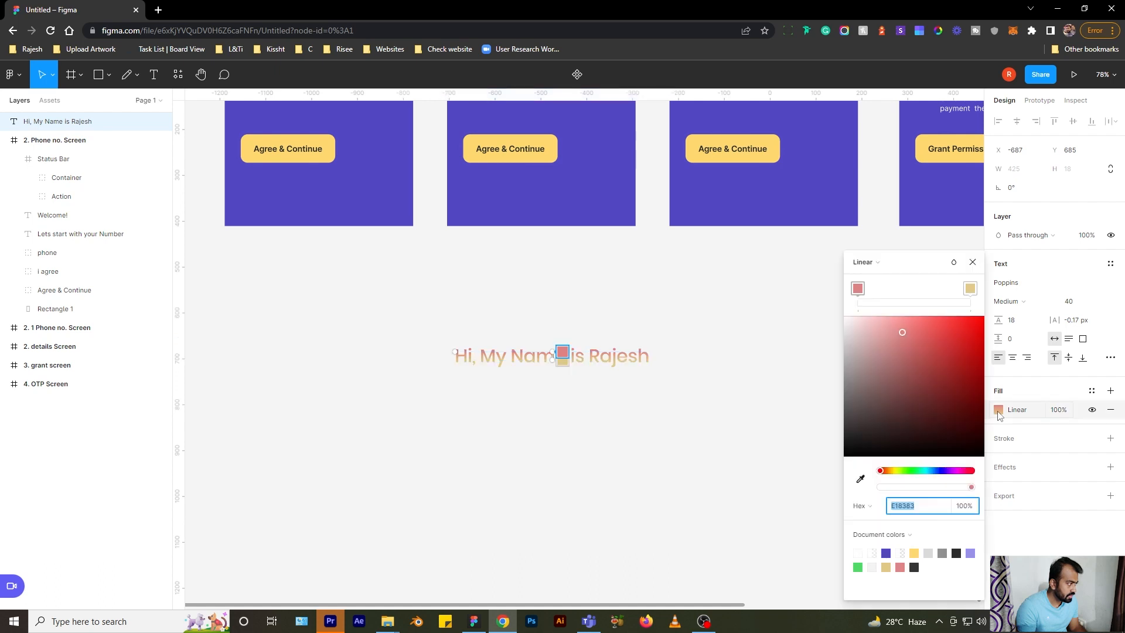
type("000000")
key("Return")
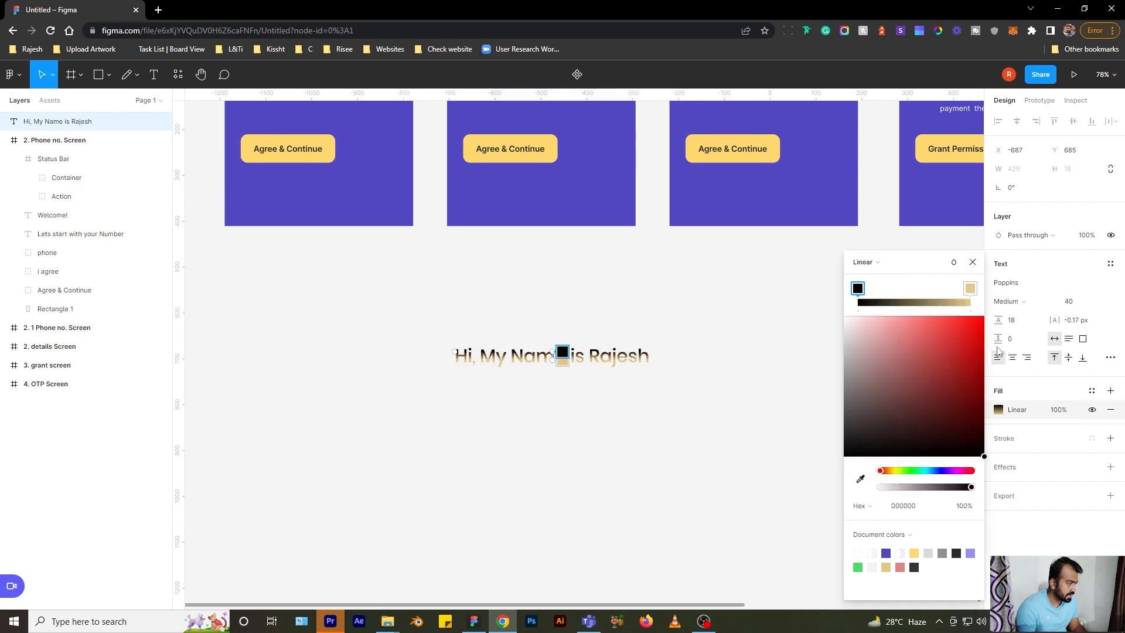
left_click(887, 268)
left_click(868, 245)
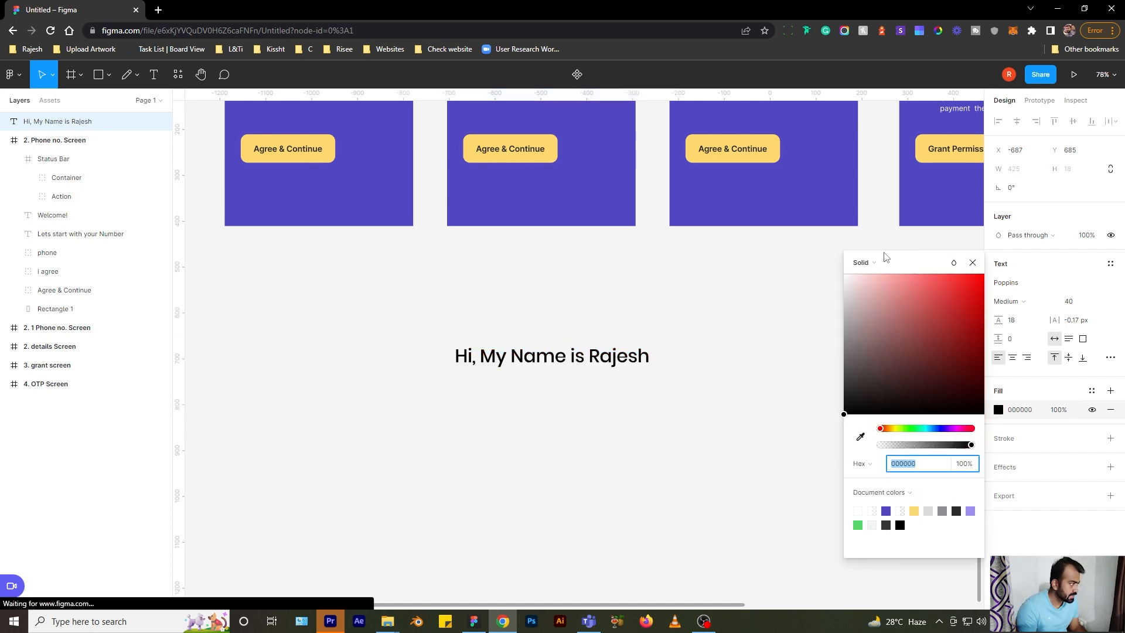
left_click(973, 263)
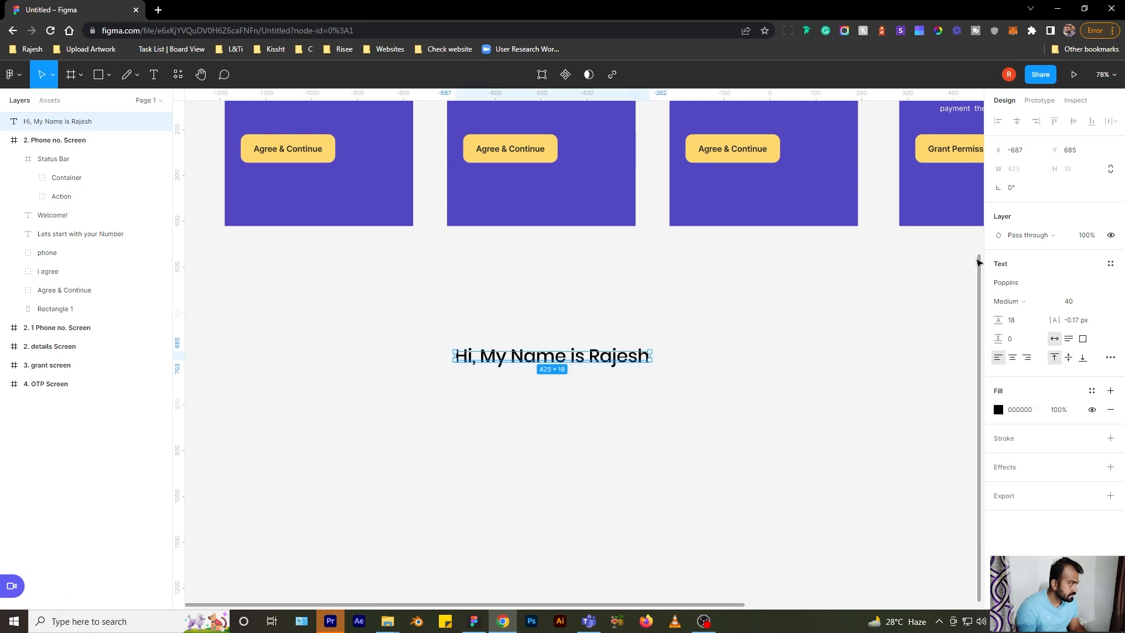
- Right-align the greeting and widen its text box to 1105 px
left_click(1013, 359)
left_click(1027, 357)
left_click_drag(653, 357, 807, 352)
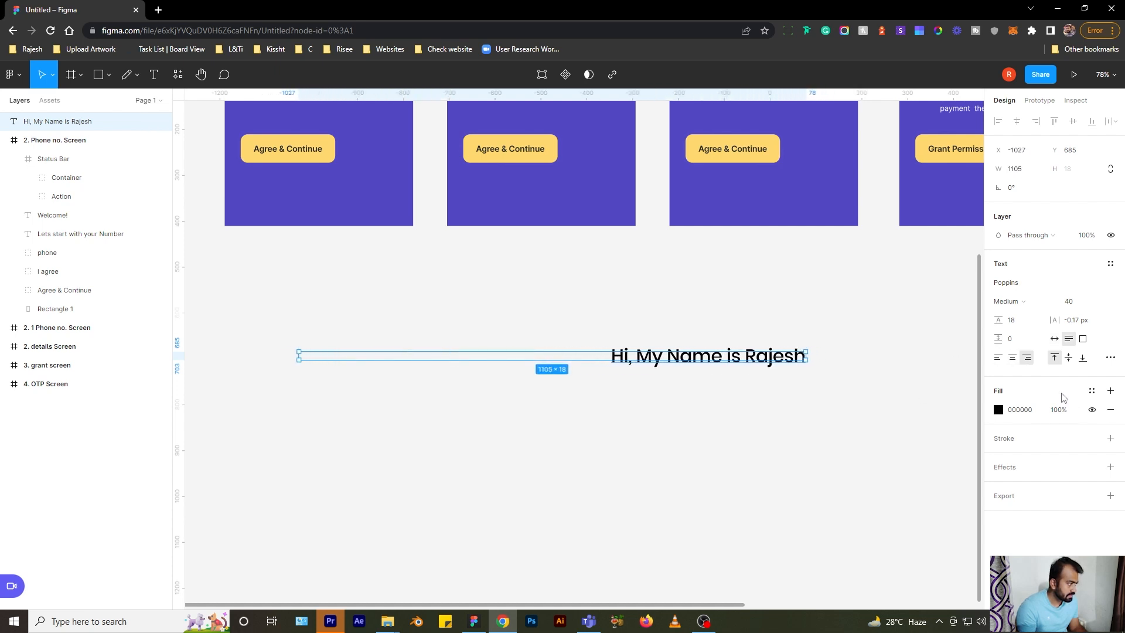
left_click(999, 359)
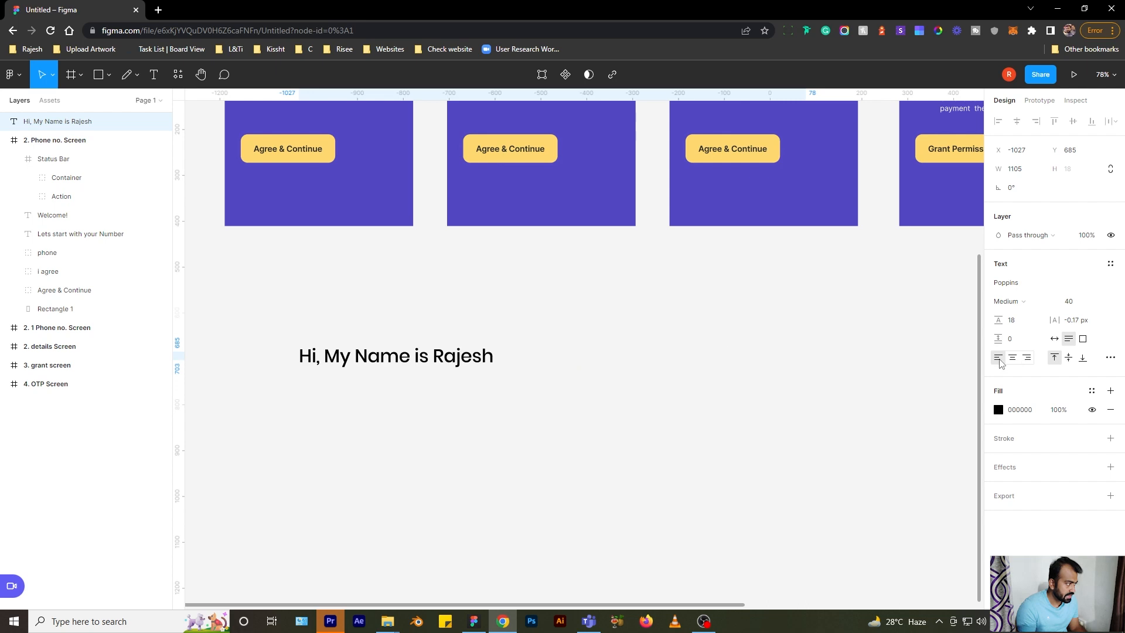
left_click(1012, 357)
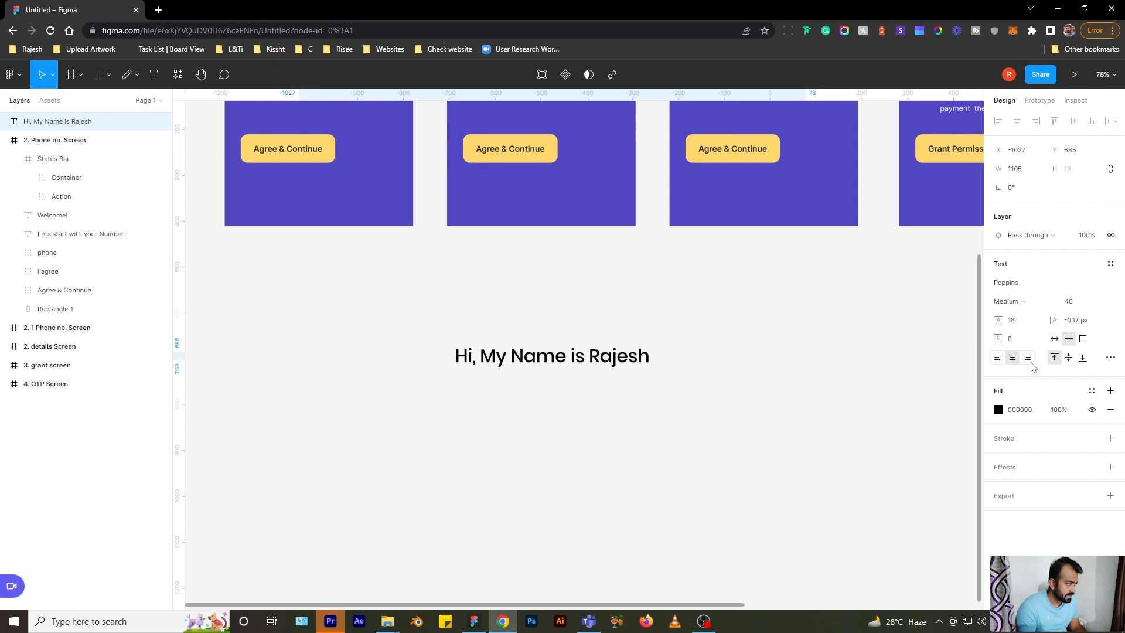
left_click(1029, 361)
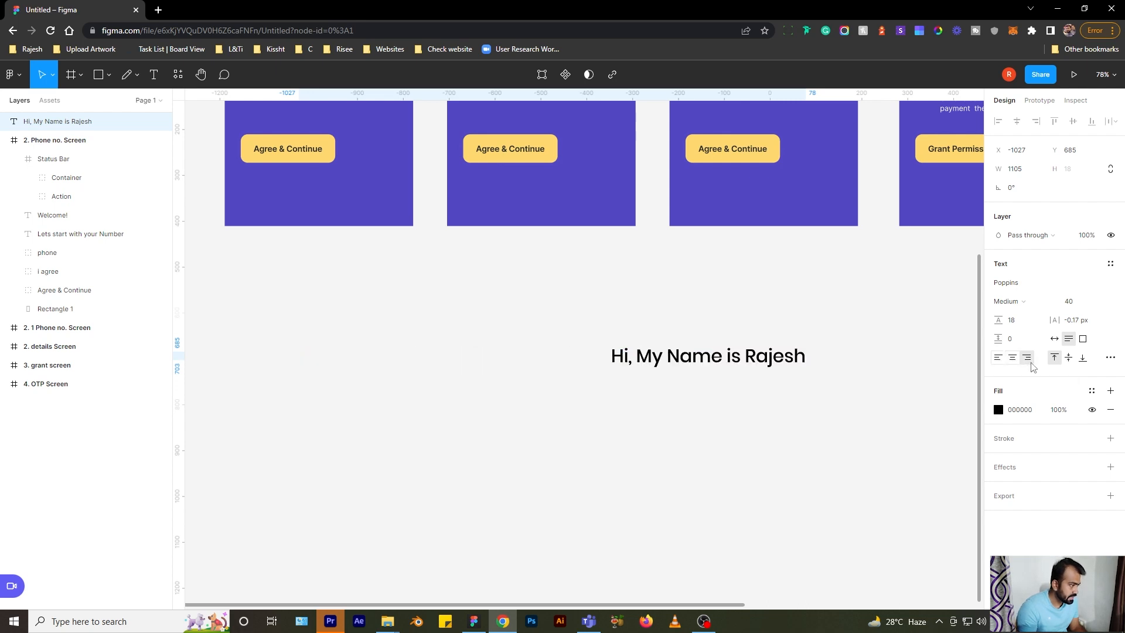
- Make the box 211 px tall, bottom-align the greeting, then switch the box to auto width
left_click_drag(605, 363, 627, 444)
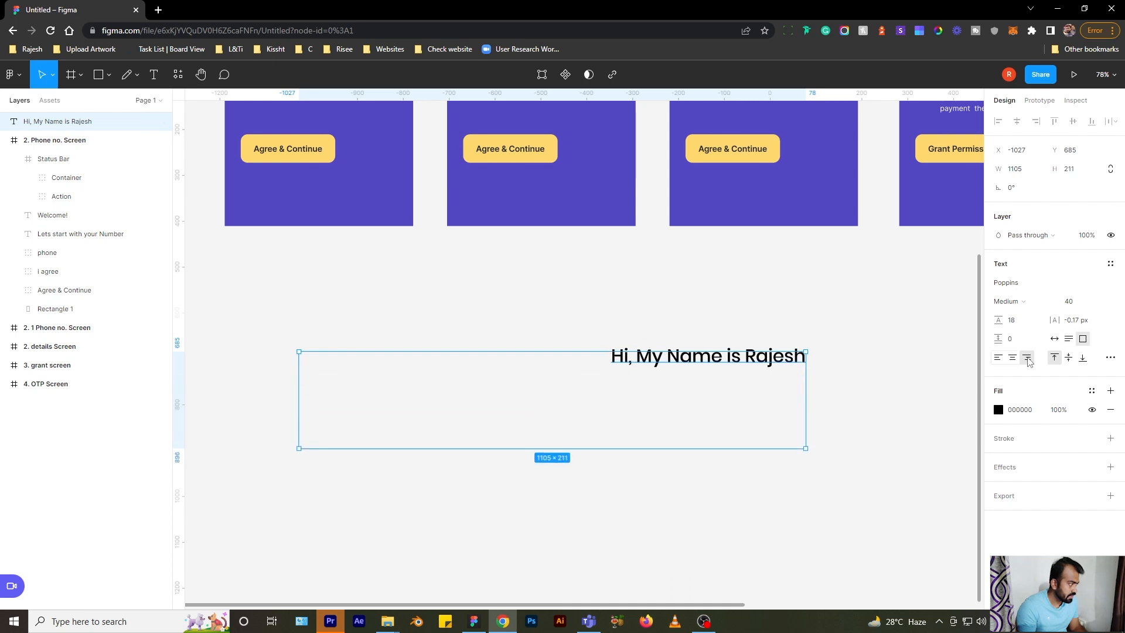
left_click(1069, 358)
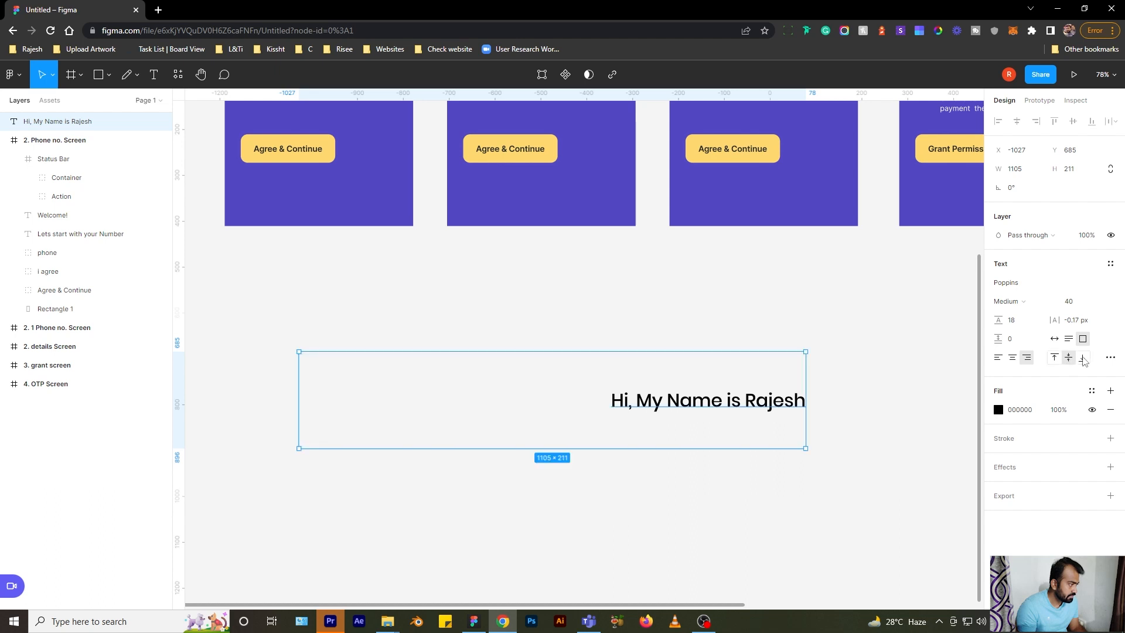
left_click(1083, 359)
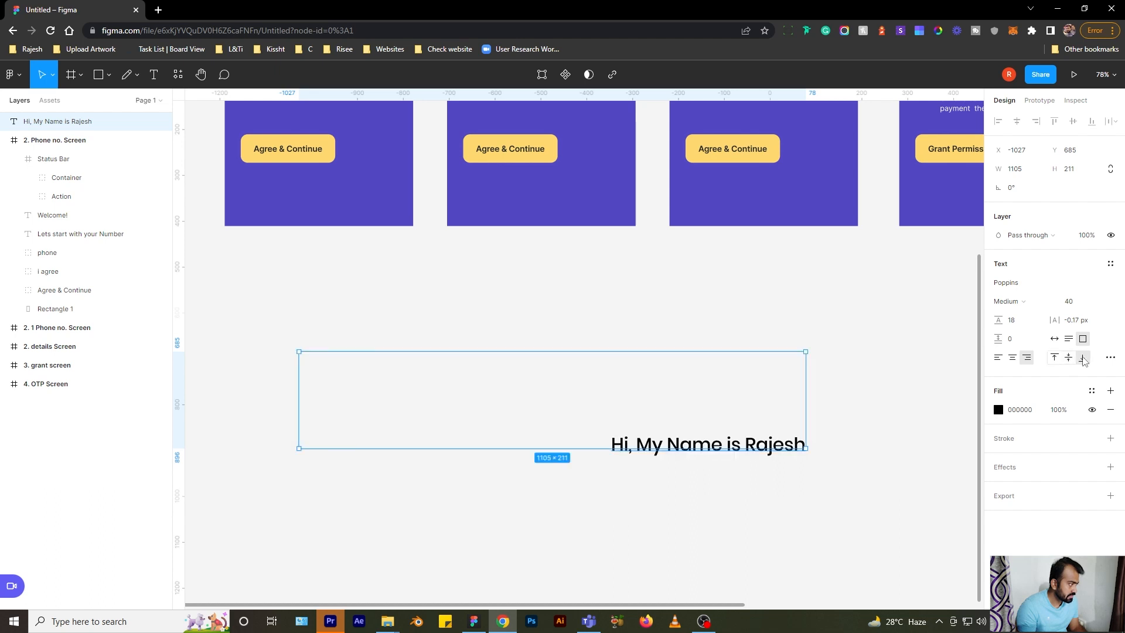
left_click(1055, 339)
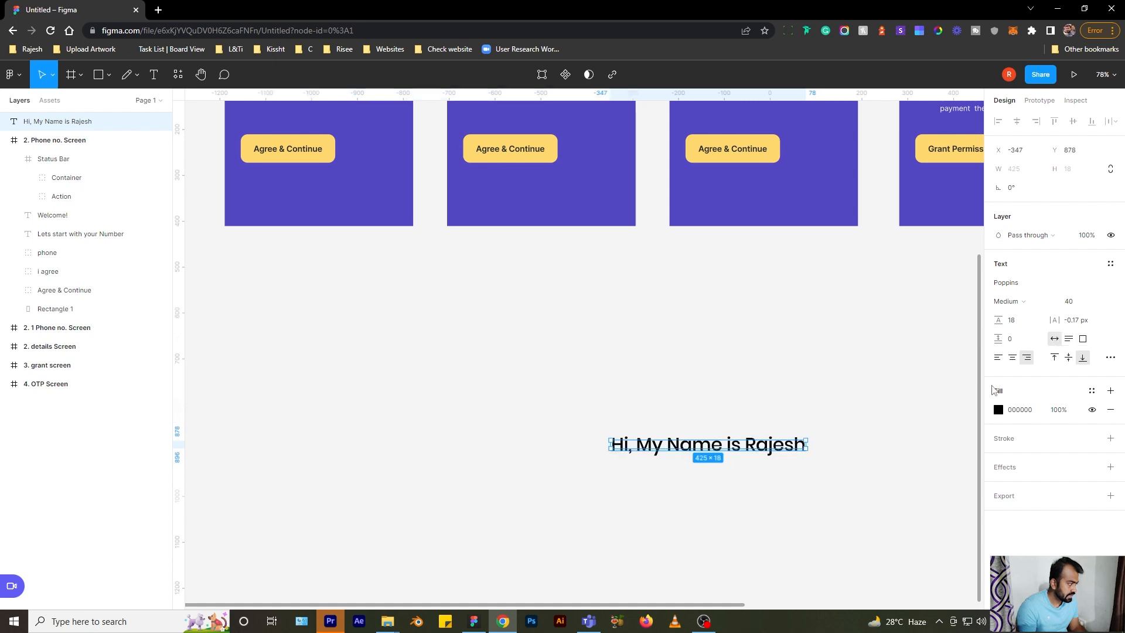
key("ctrl+z")
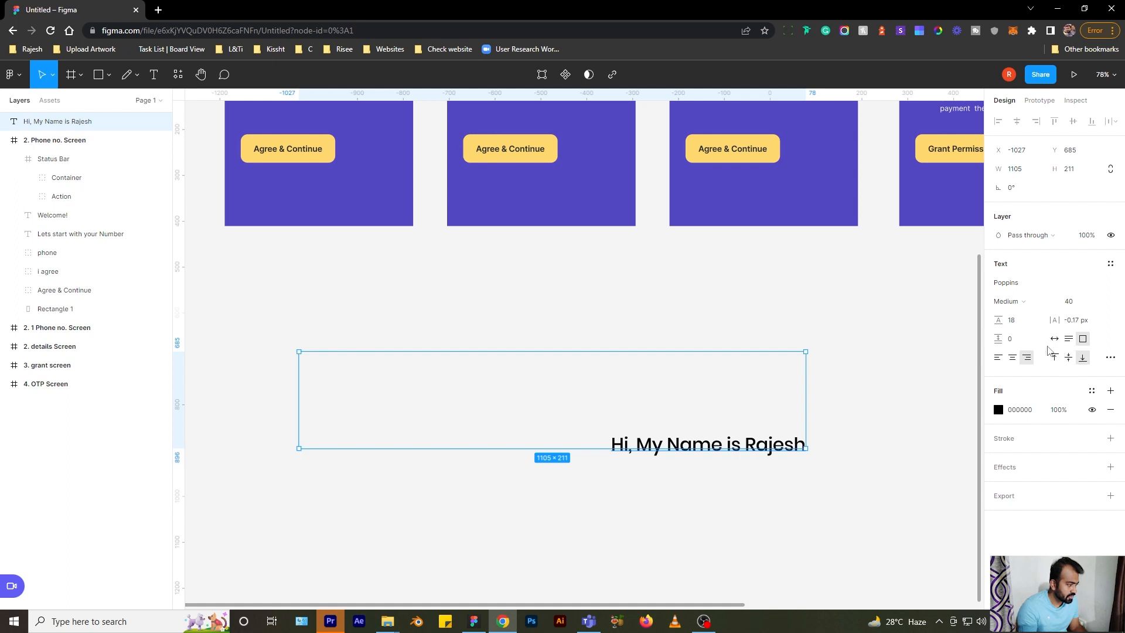
left_click(1055, 340)
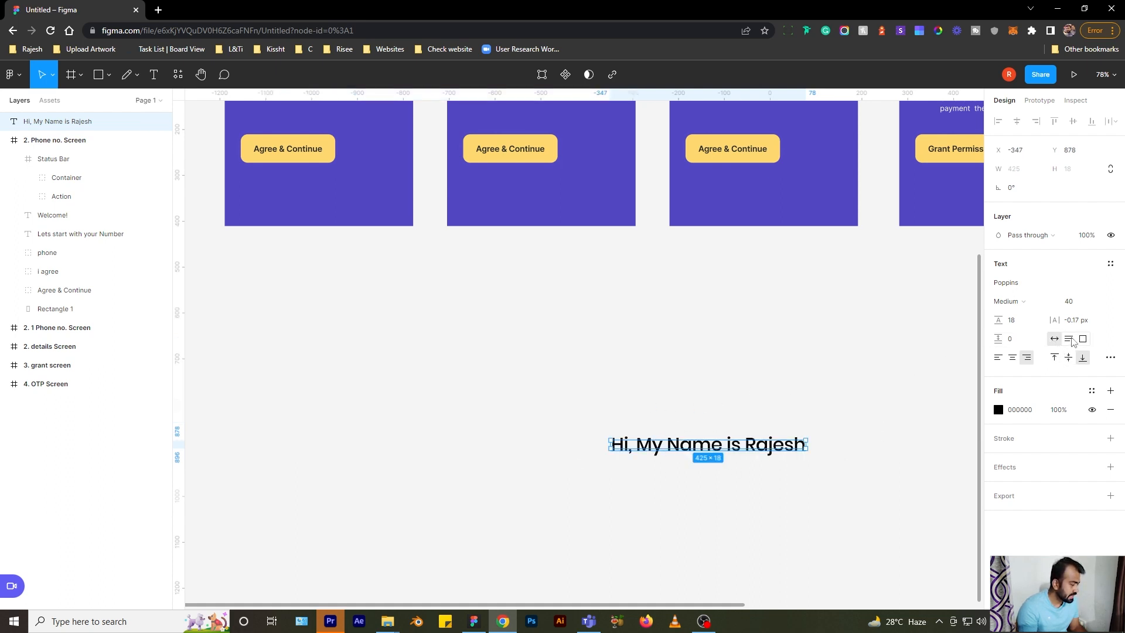
- Give the greeting title case and right alignment in the type settings
left_click(1110, 359)
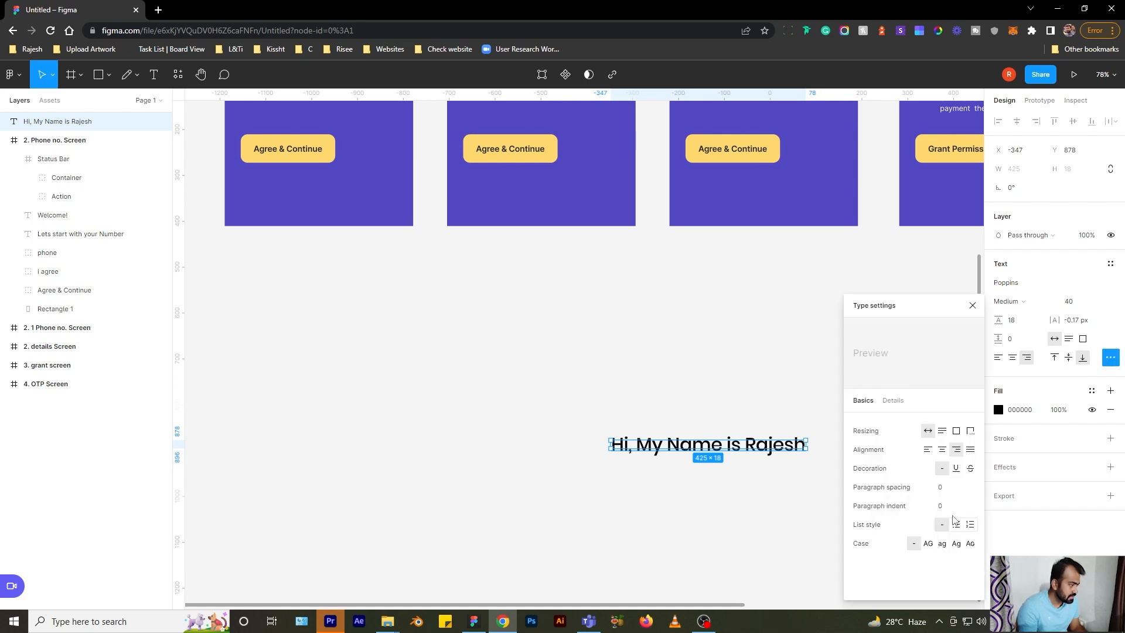
left_click(928, 543)
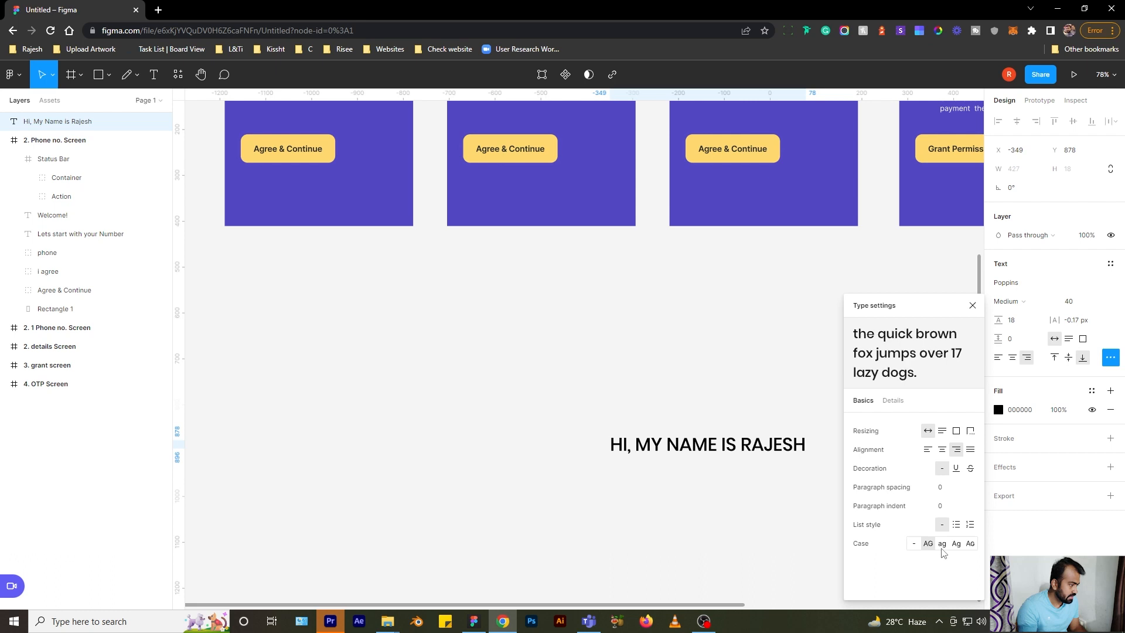
left_click(942, 544)
left_click(956, 544)
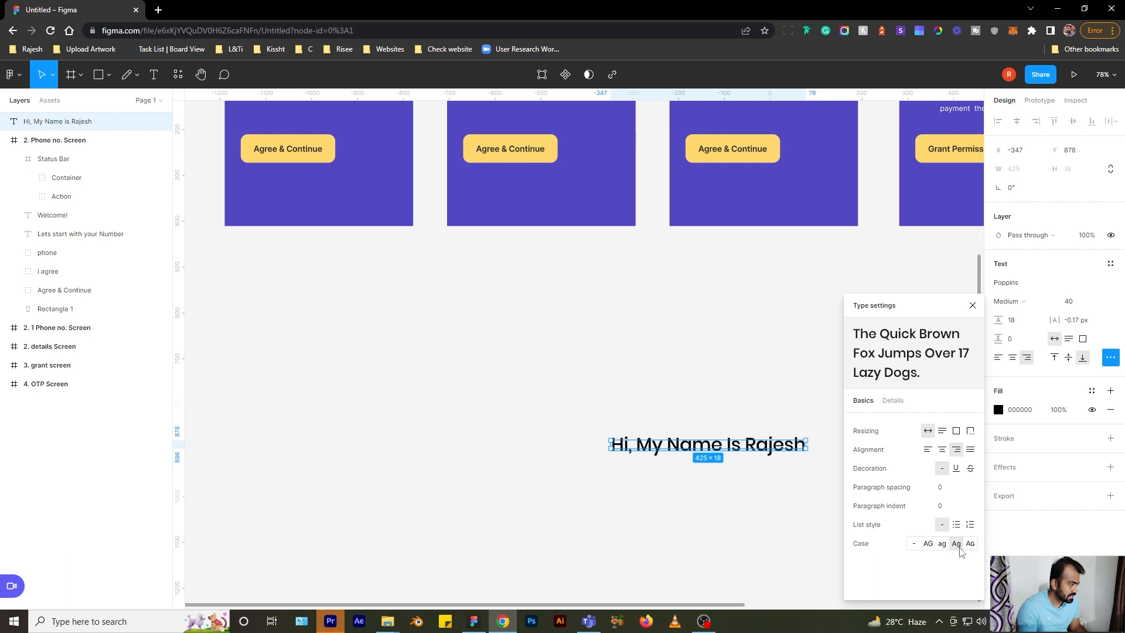
left_click(927, 449)
left_click(942, 450)
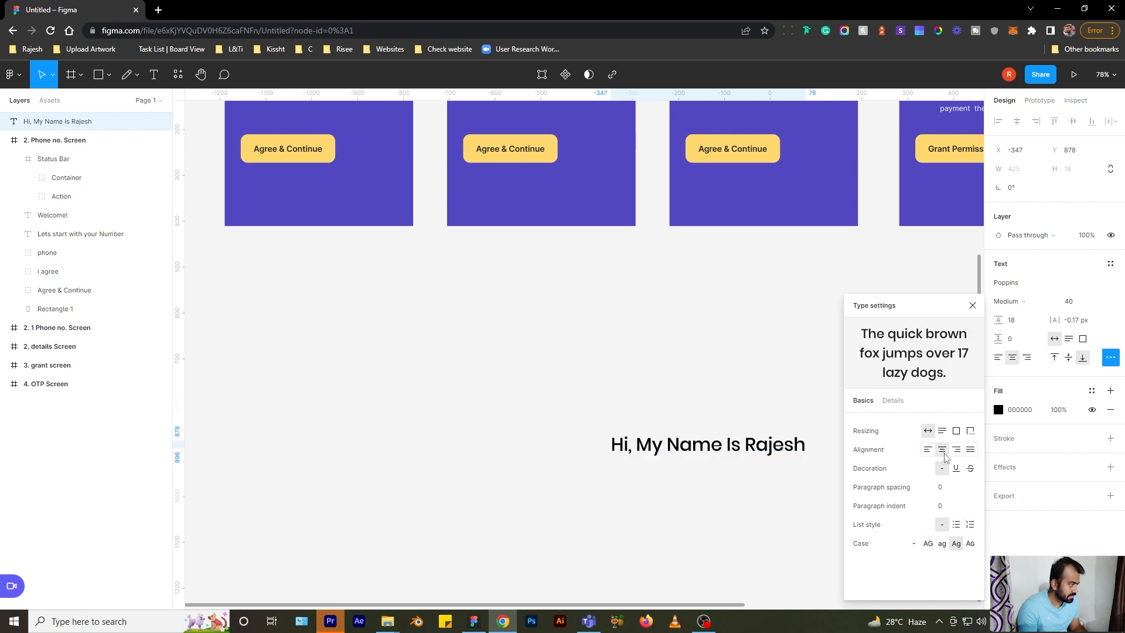
left_click(956, 449)
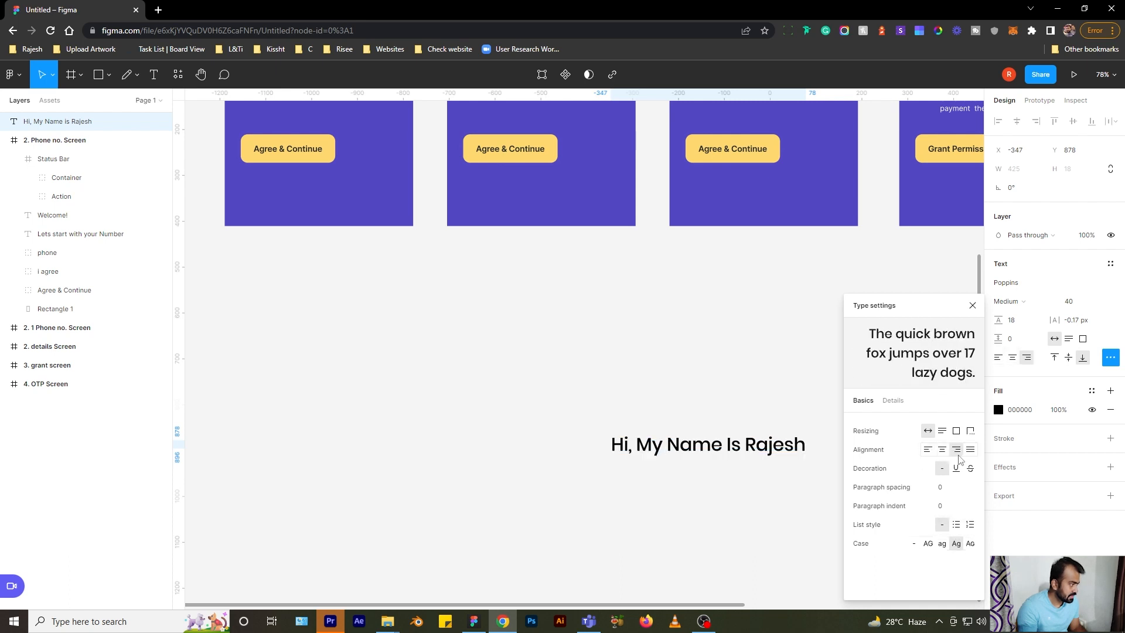
left_click(971, 305)
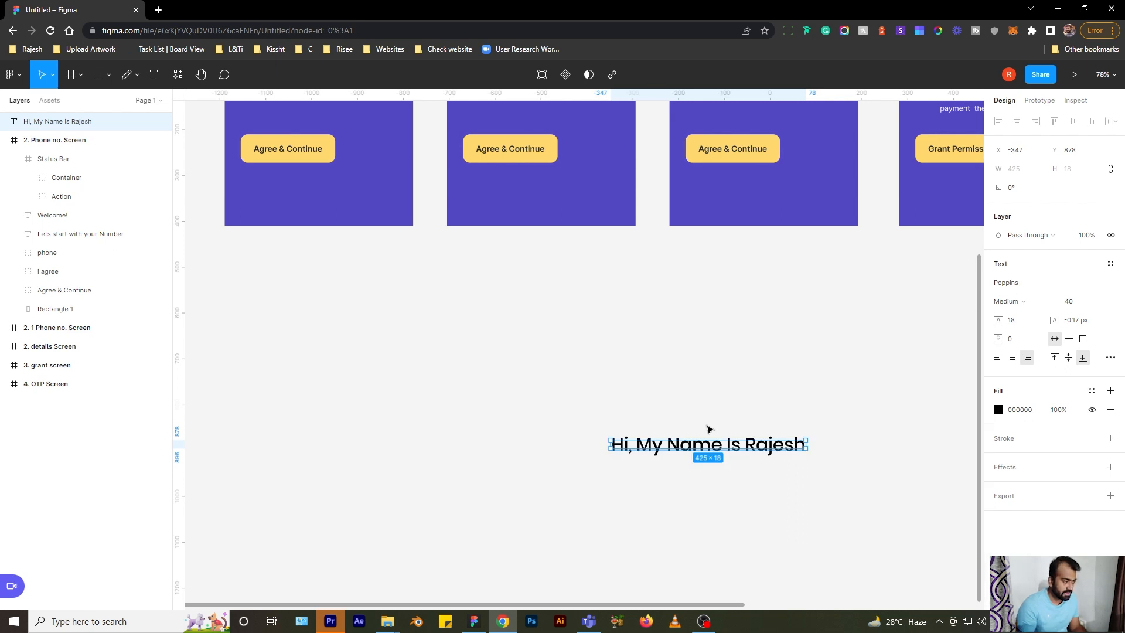
- Move the greeting up and left and widen its box to 791 px
left_click_drag(710, 440, 696, 407)
left_click_drag(577, 362, 494, 354)
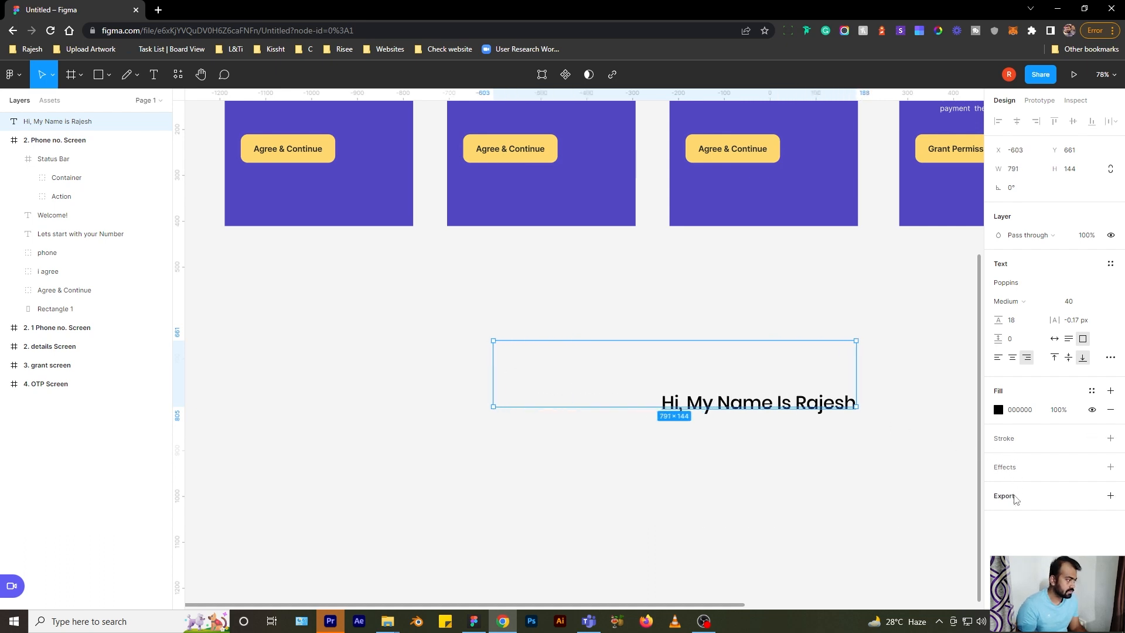
left_click(684, 293)
left_click(728, 403)
scroll(730, 404, "up", 5)
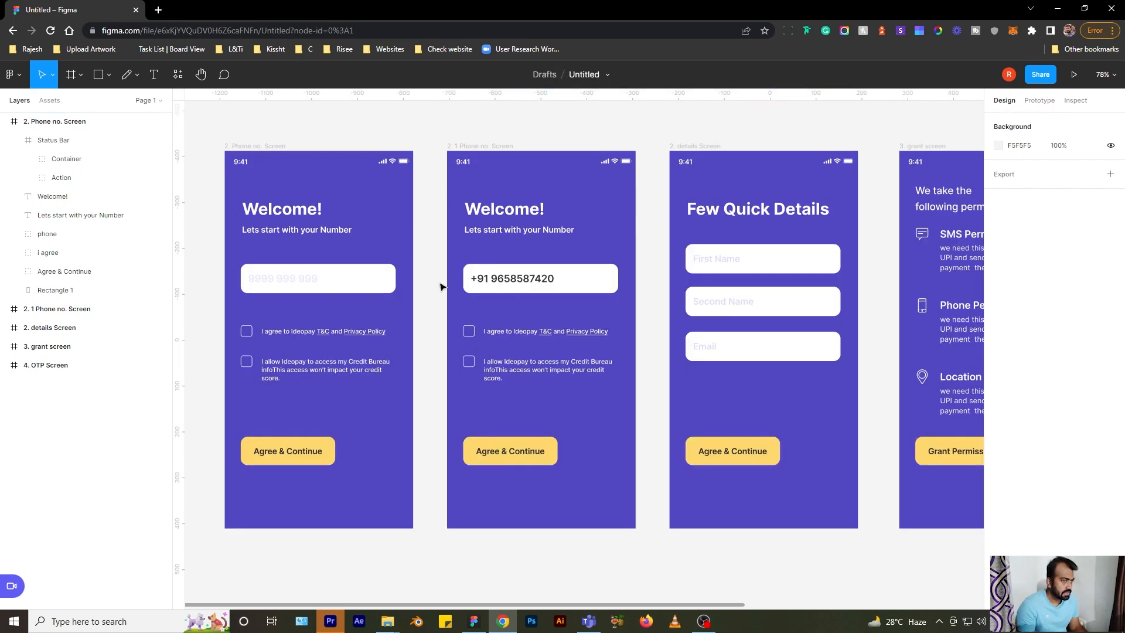
- Copy the file's view-only share link from the Share dialog, then close the dialog
scroll(324, 210, "down", 3)
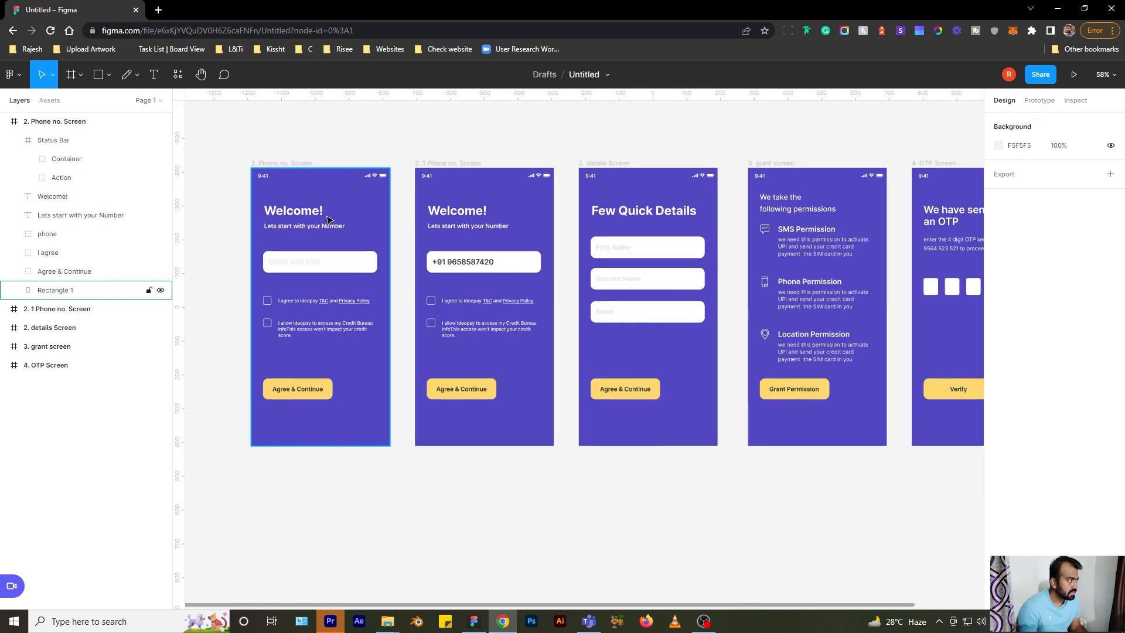
left_click(1009, 75)
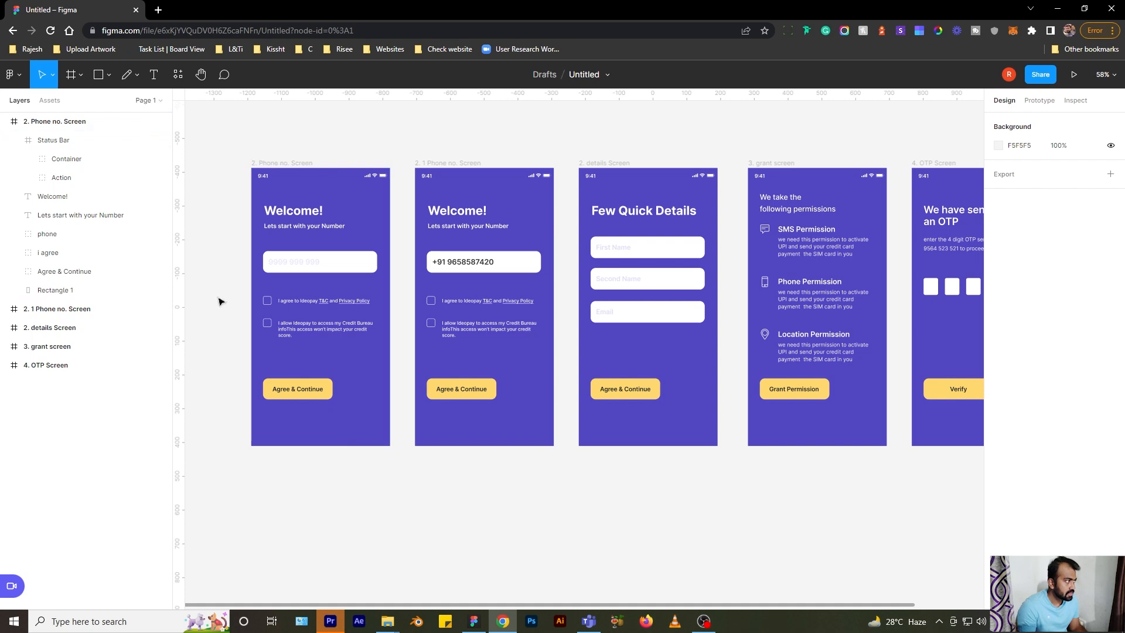
mouse_move(1012, 79)
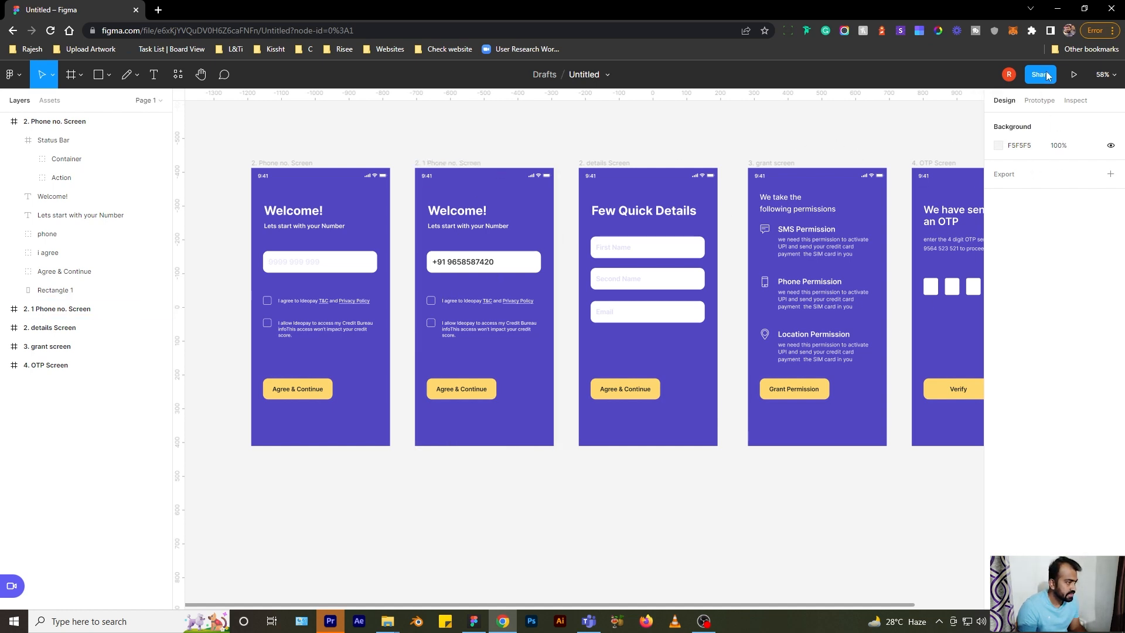
left_click(1041, 75)
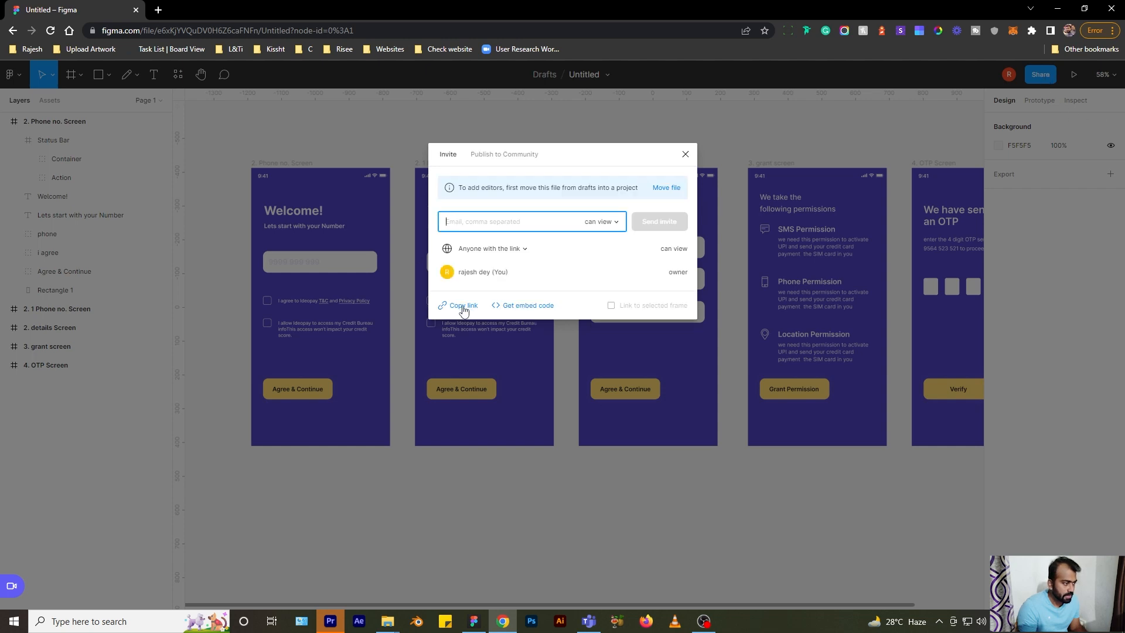
left_click(463, 306)
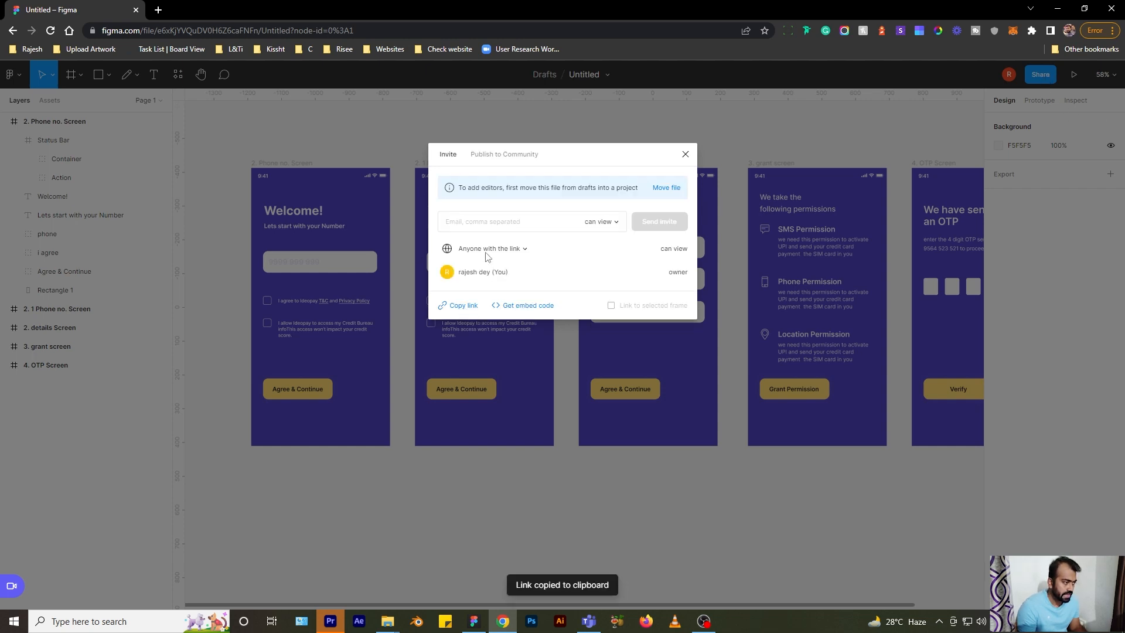
left_click(475, 227)
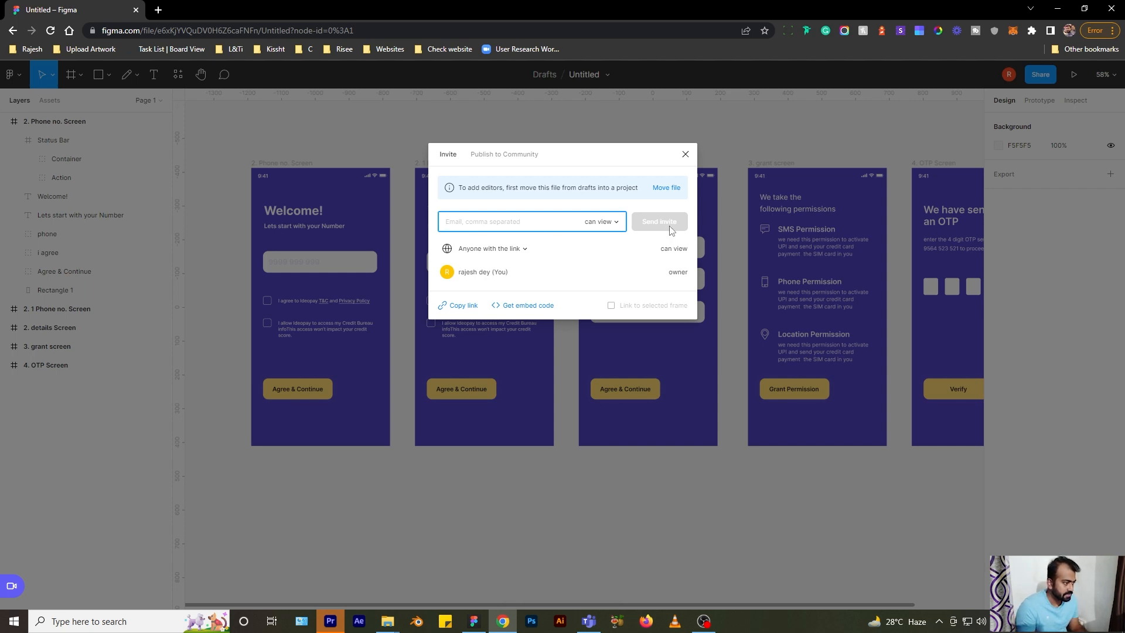
left_click(684, 155)
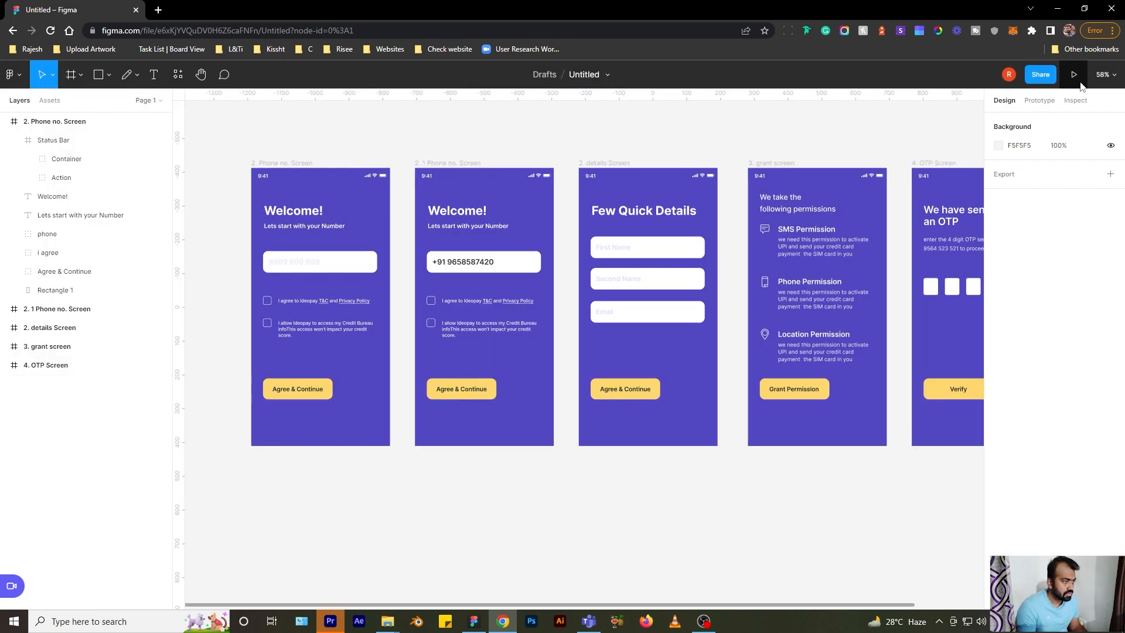
scroll(269, 279, "up", 2)
left_click(275, 191)
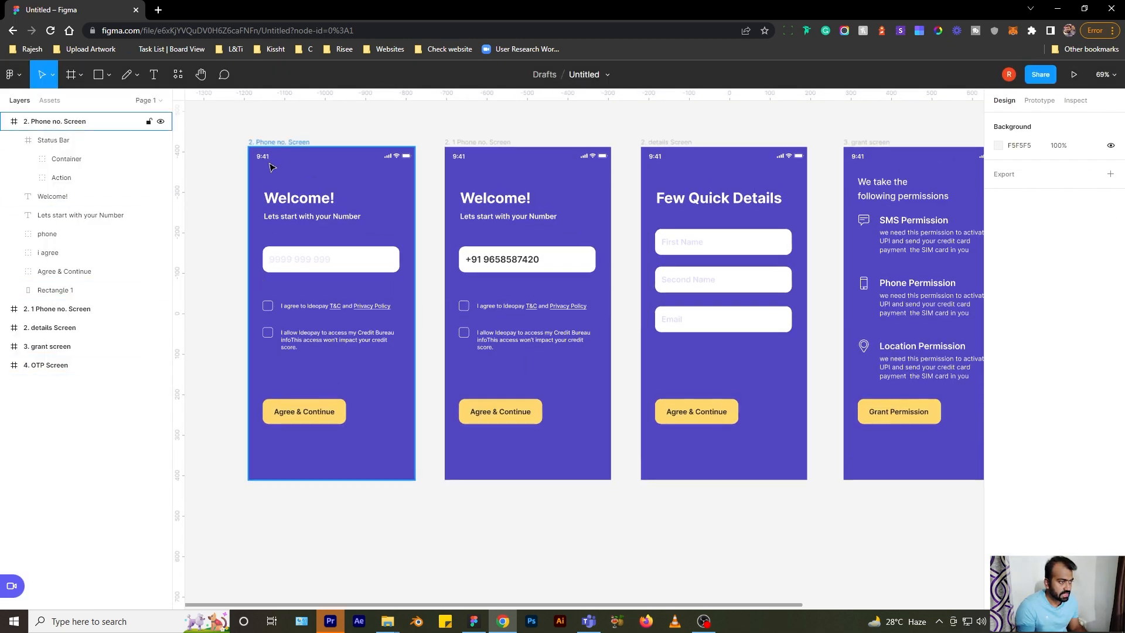
left_click(269, 142)
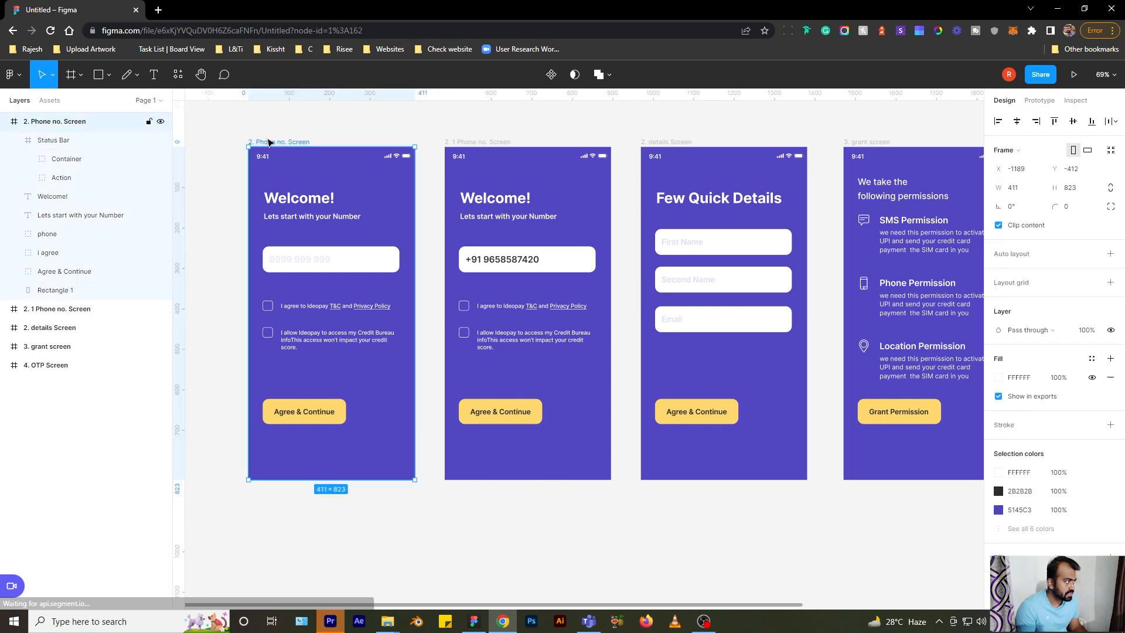
left_click(1074, 75)
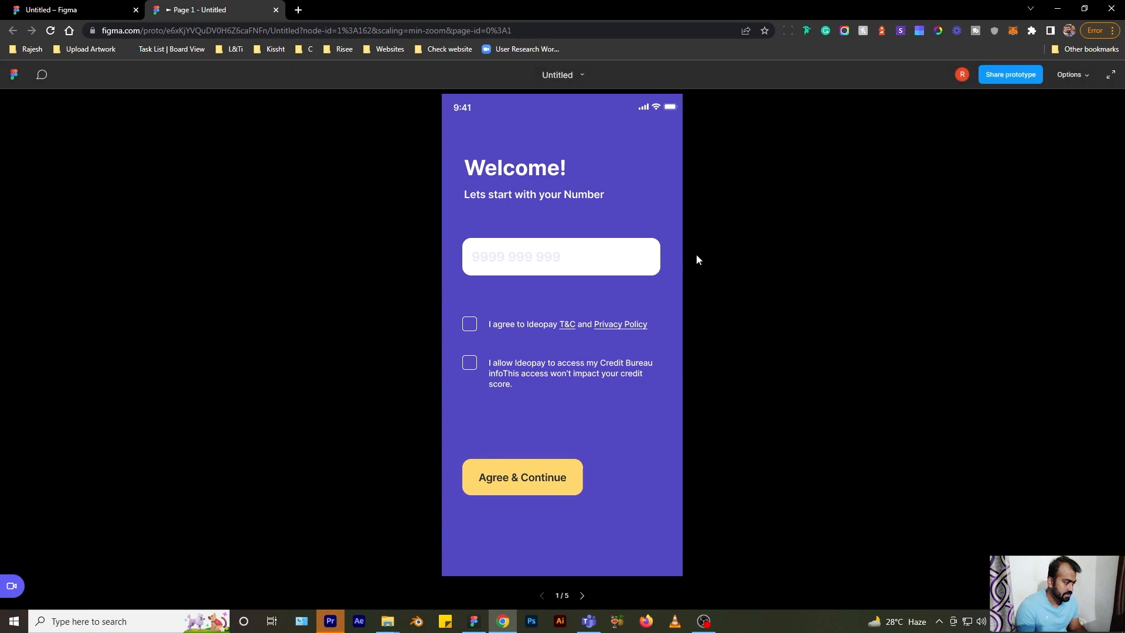
left_click(582, 596)
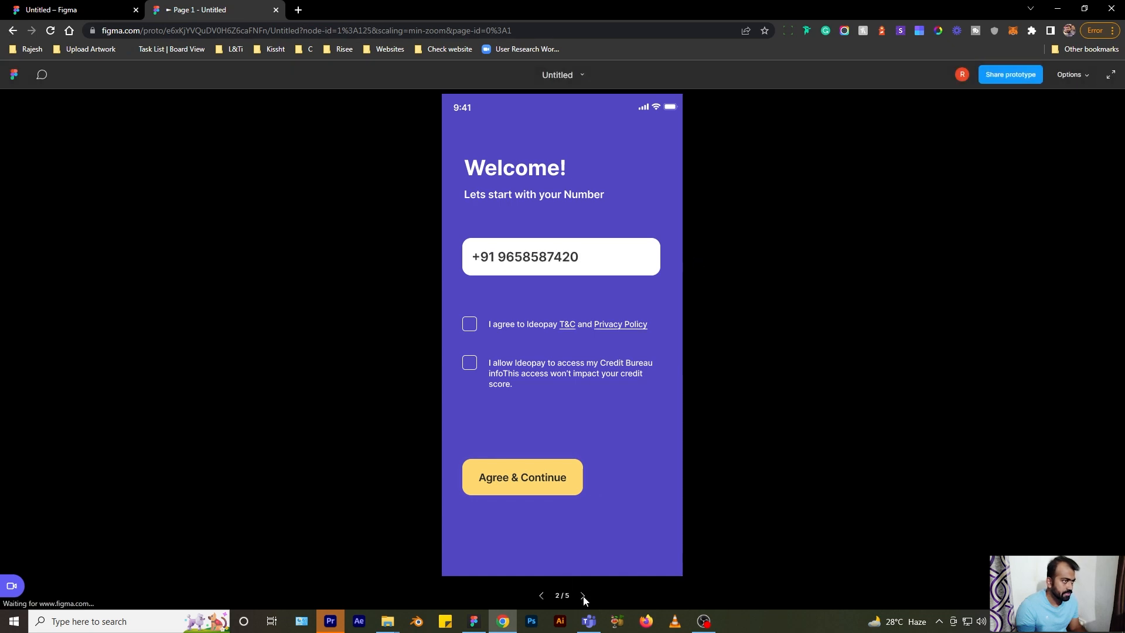
left_click(583, 596)
left_click(275, 10)
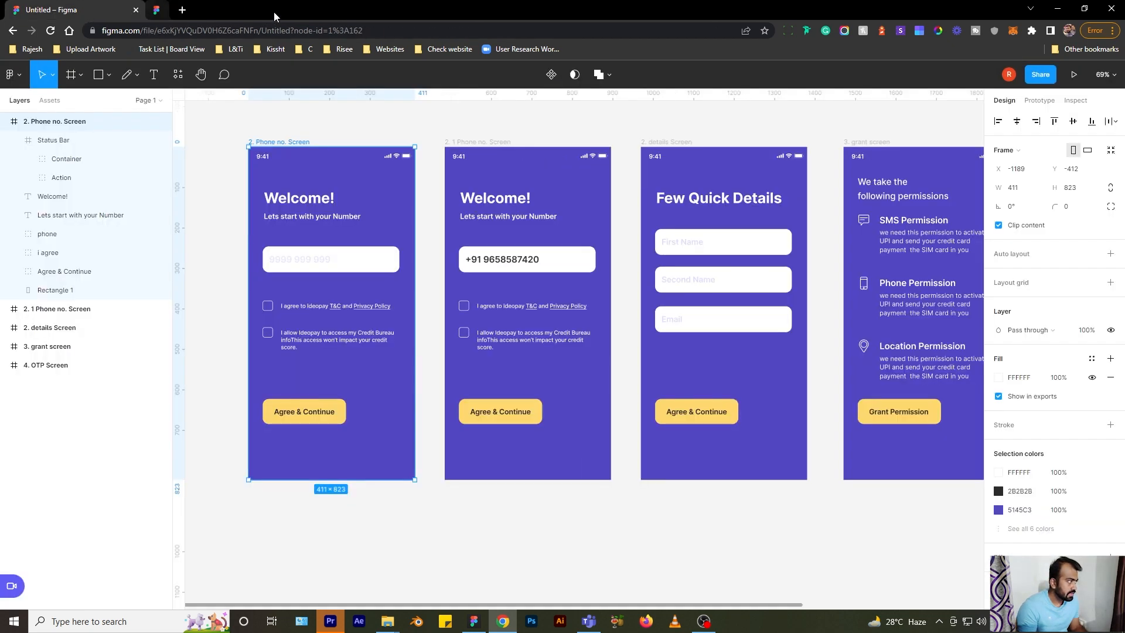
left_click(1110, 79)
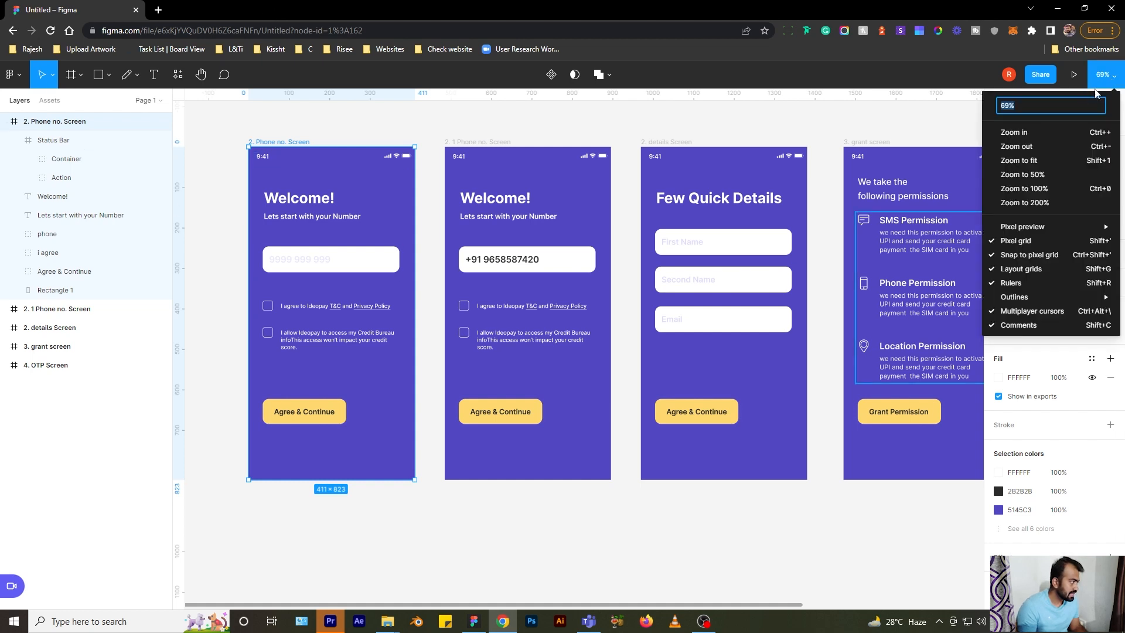
left_click(1035, 202)
left_click(1106, 75)
left_click(1075, 188)
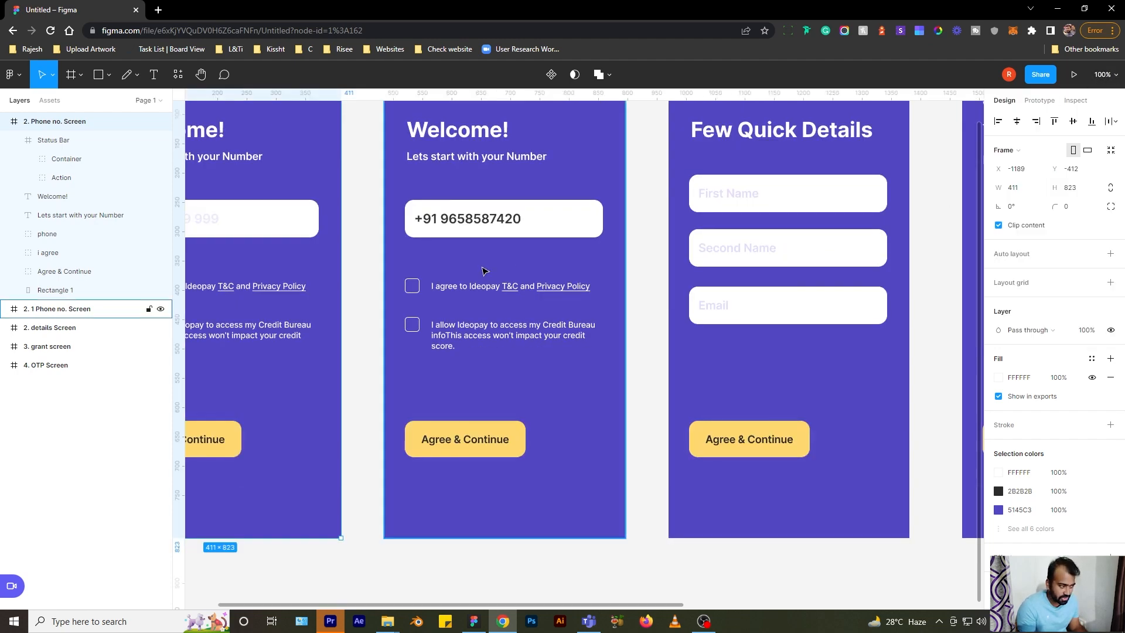
scroll(495, 280, "up", 4)
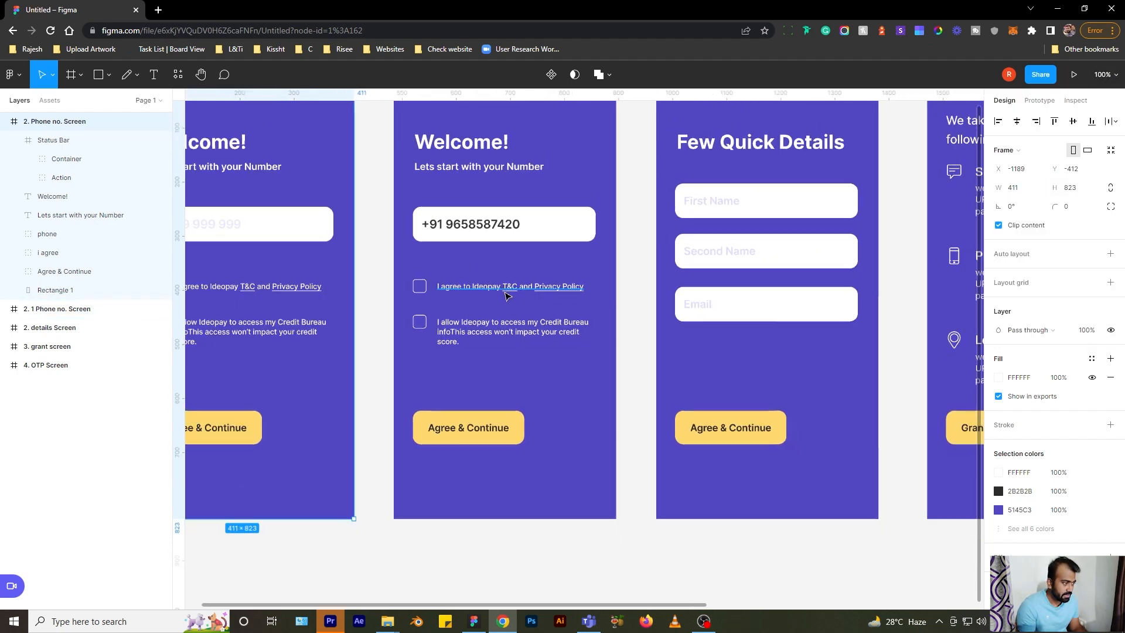
scroll(513, 302, "up", 3)
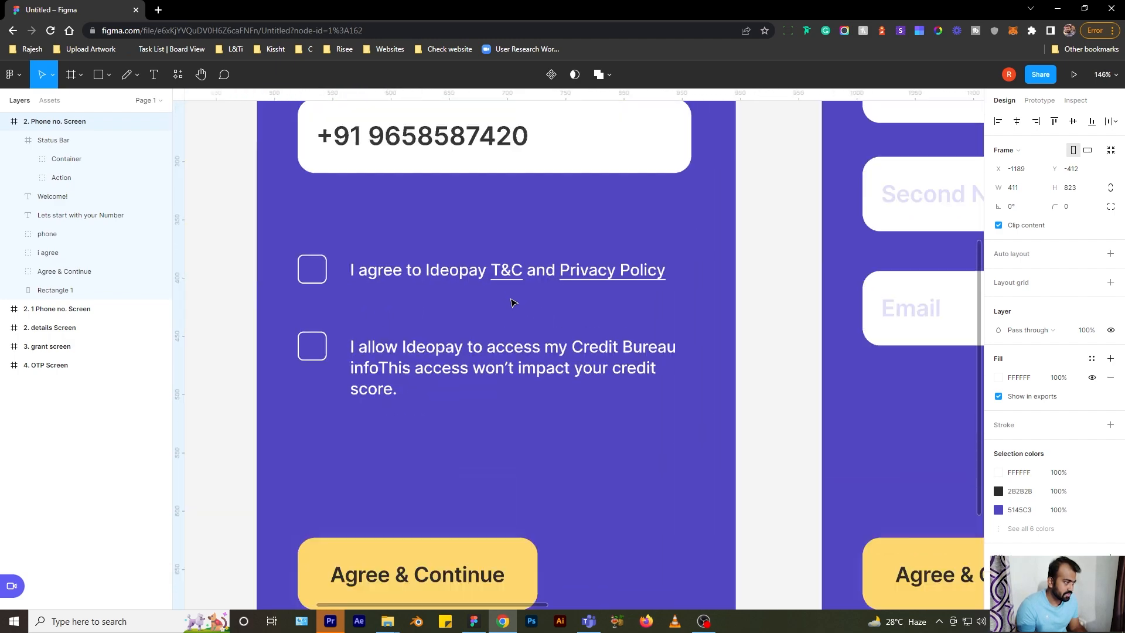
scroll(513, 302, "down", 6)
scroll(513, 303, "down", 6)
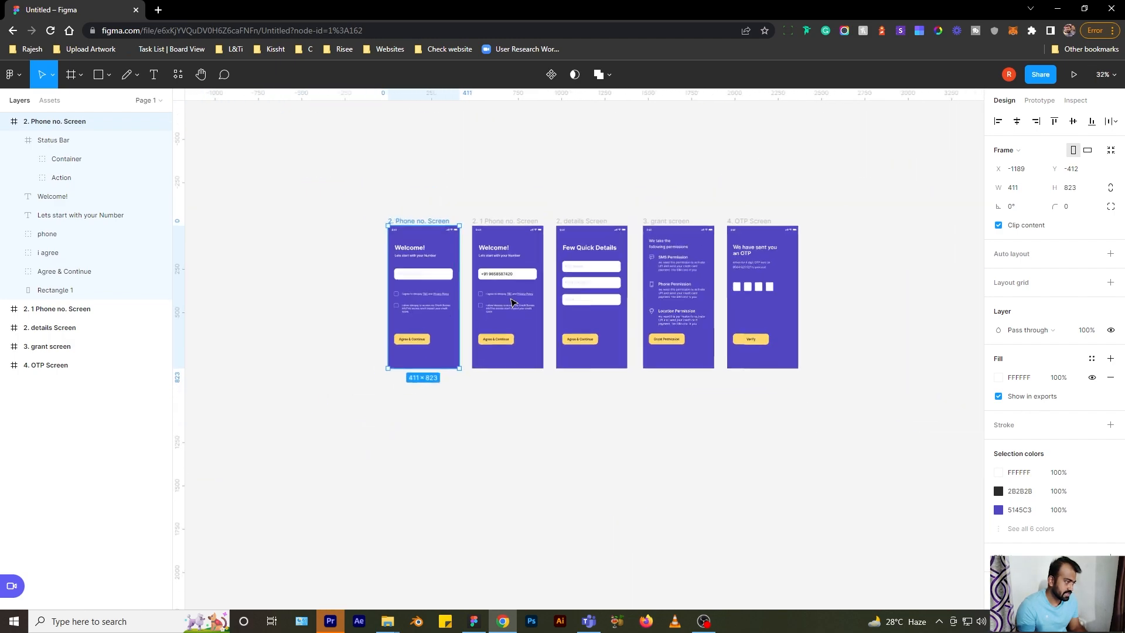
scroll(512, 303, "up", 6)
scroll(513, 303, "down", 1)
left_click(204, 147)
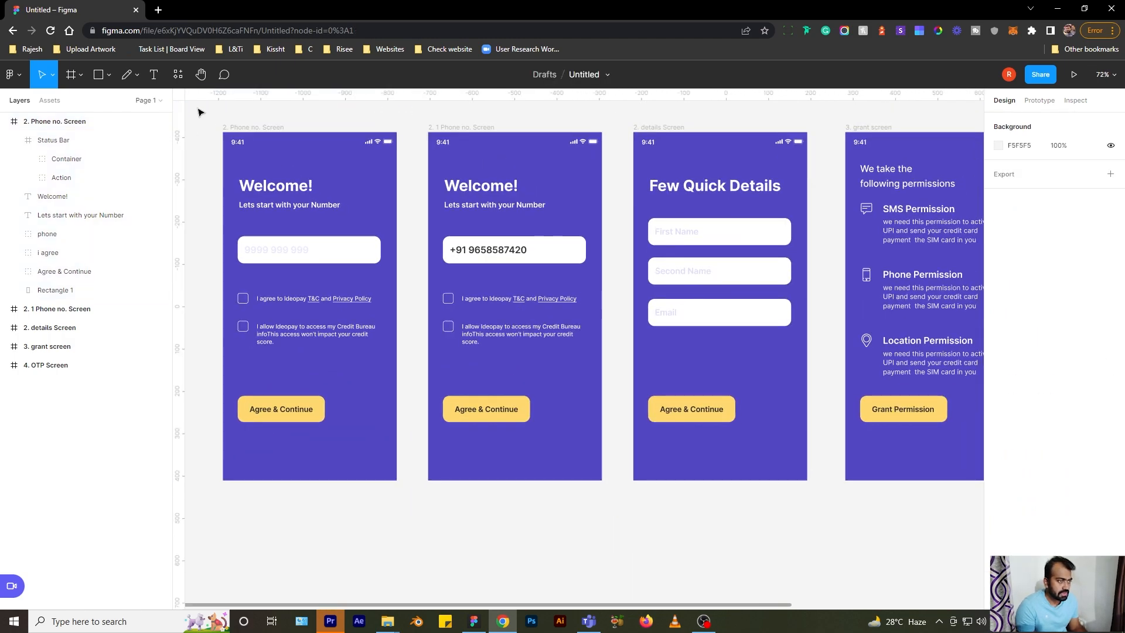
- Make the Agree & Continue button on the first screen a component via the right-click menu
left_click(178, 74)
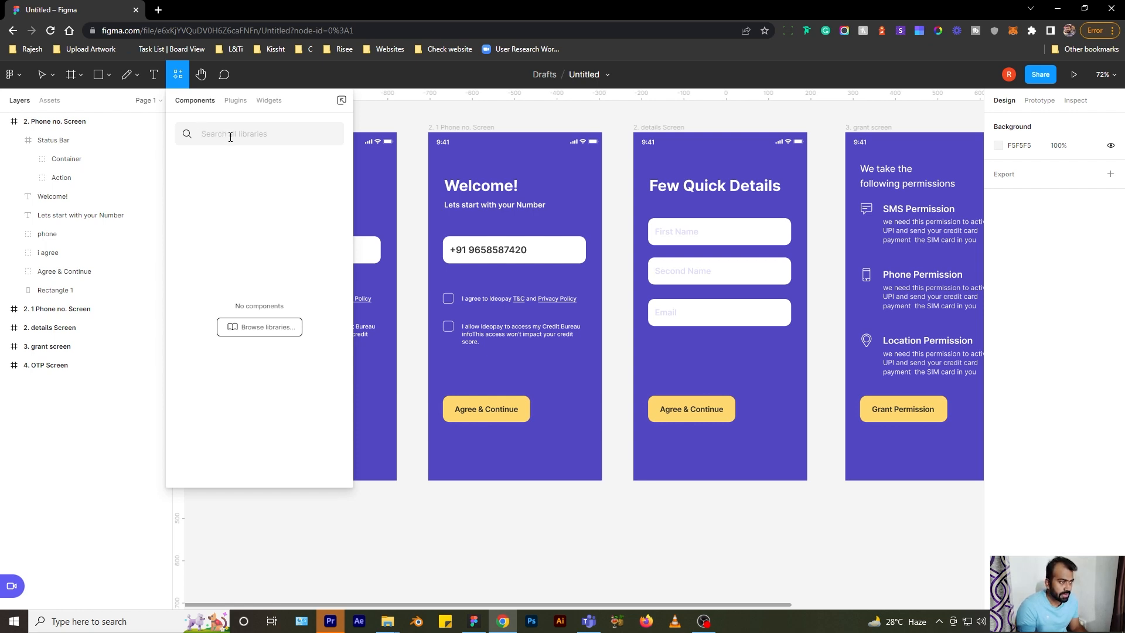
left_click(401, 111)
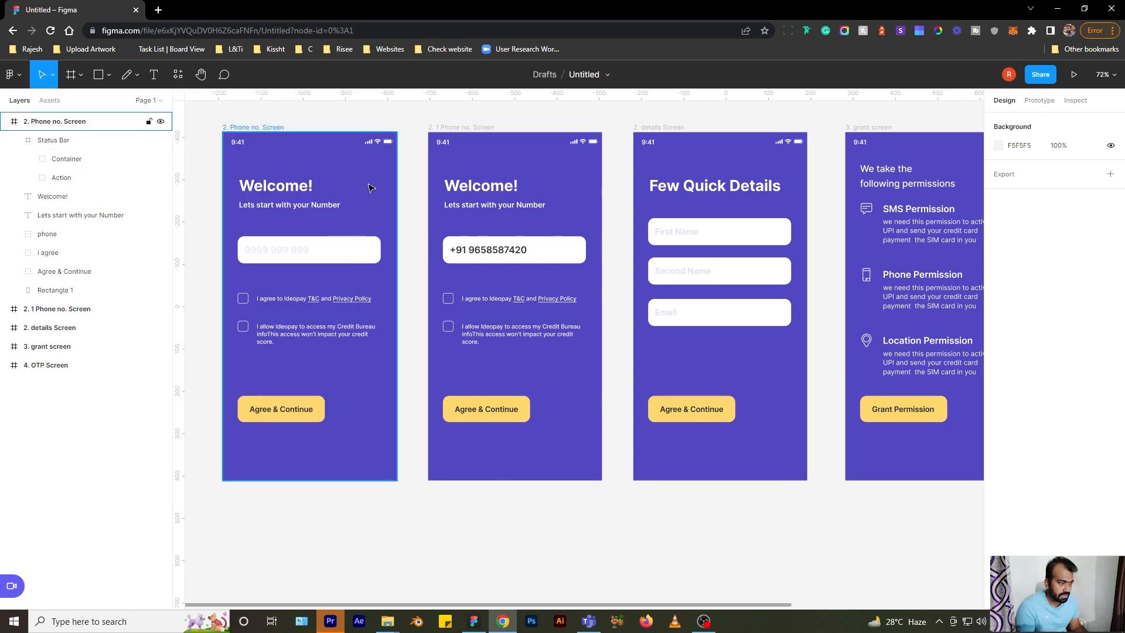
scroll(256, 448, "up", 5)
left_click(319, 382)
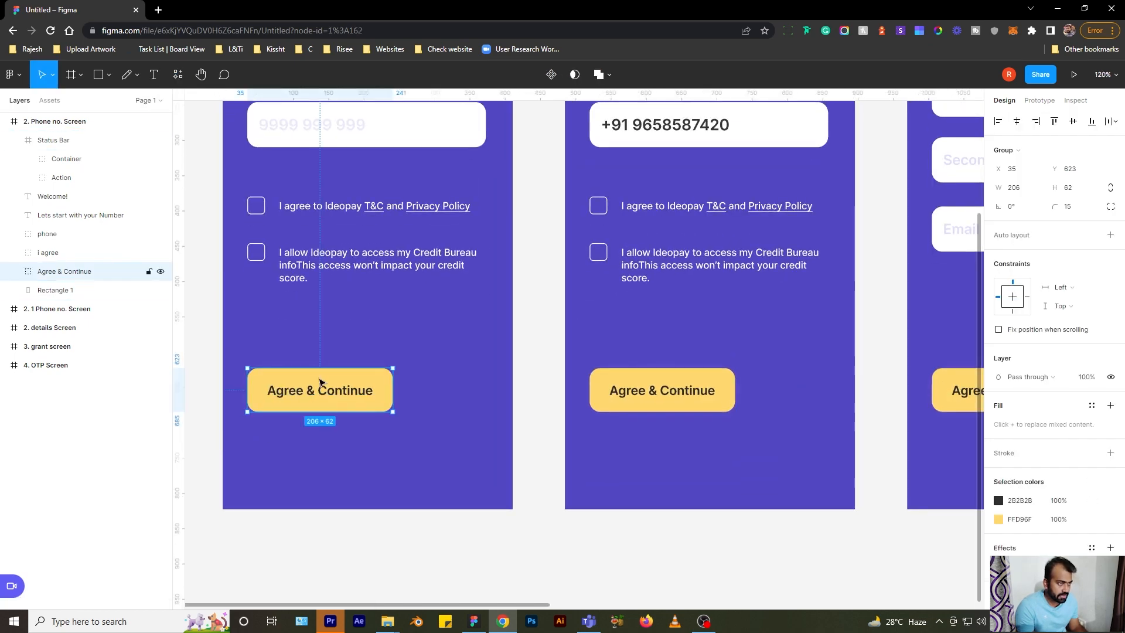
right_click(320, 382)
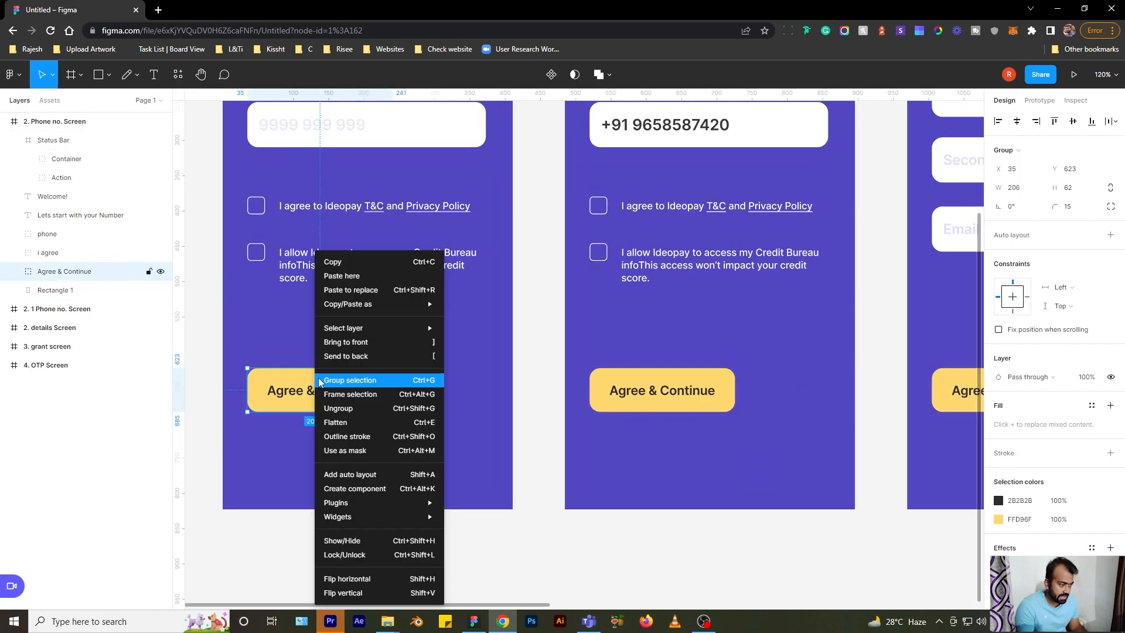
left_click(322, 490)
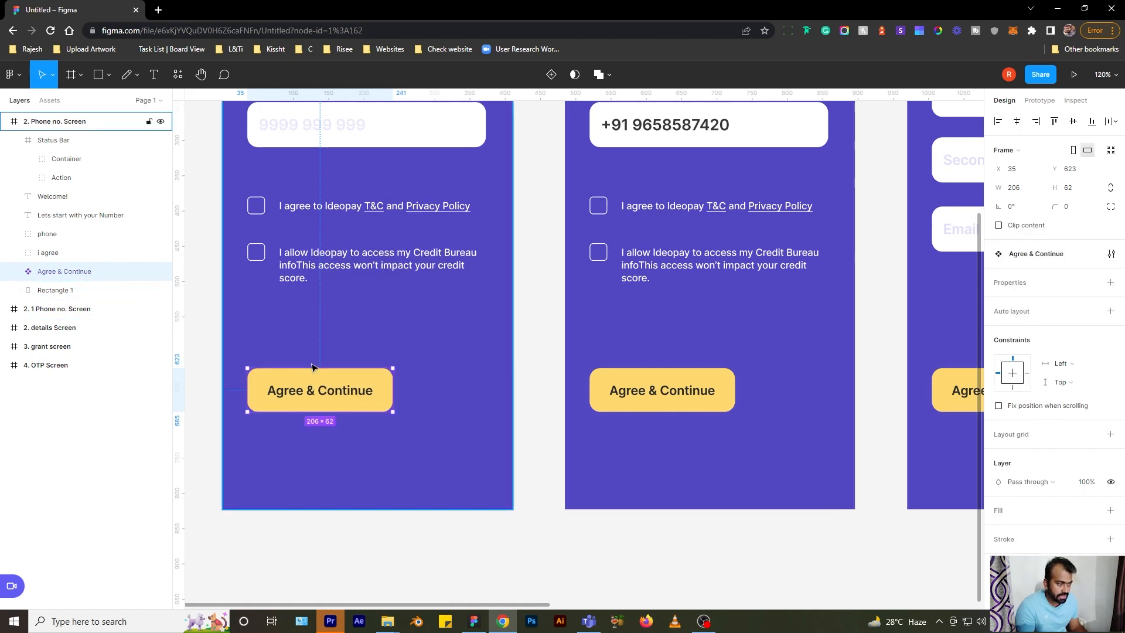
- Select the 2. Phone no. Screen frame
scroll(351, 293, "down", 3)
scroll(385, 233, "down", 2)
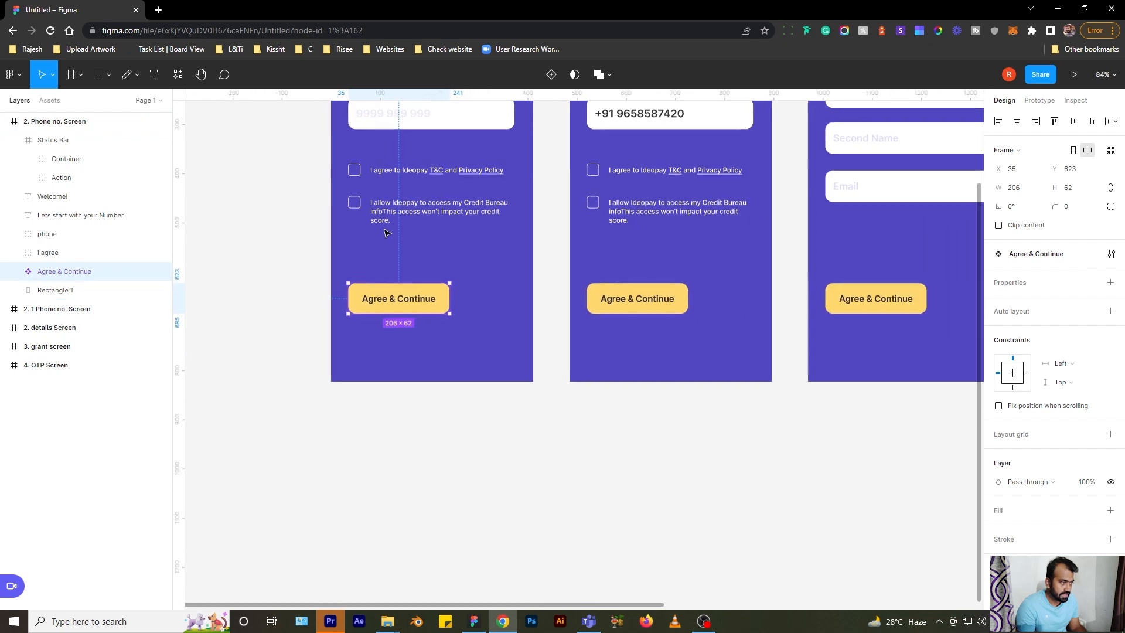
scroll(385, 233, "down", 3)
scroll(394, 176, "up", 1)
left_click(393, 147)
- Duplicate the screen below the original and relabel its button 'Proceed'
left_click_drag(393, 146, 394, 426)
left_click_drag(565, 459, 519, 306)
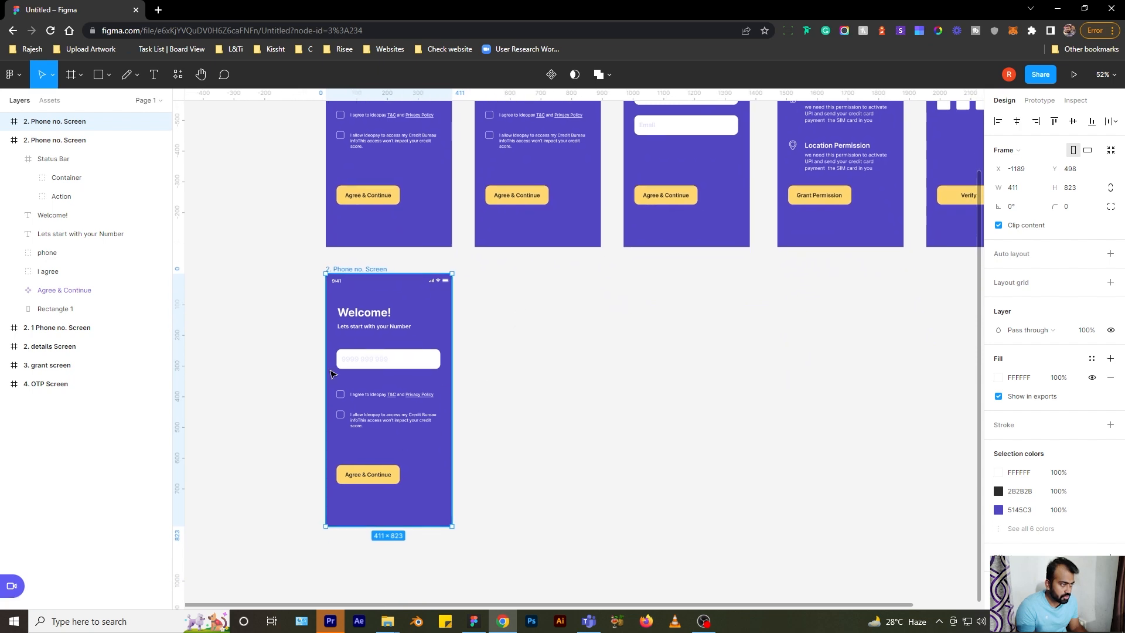
scroll(336, 265, "up", 1)
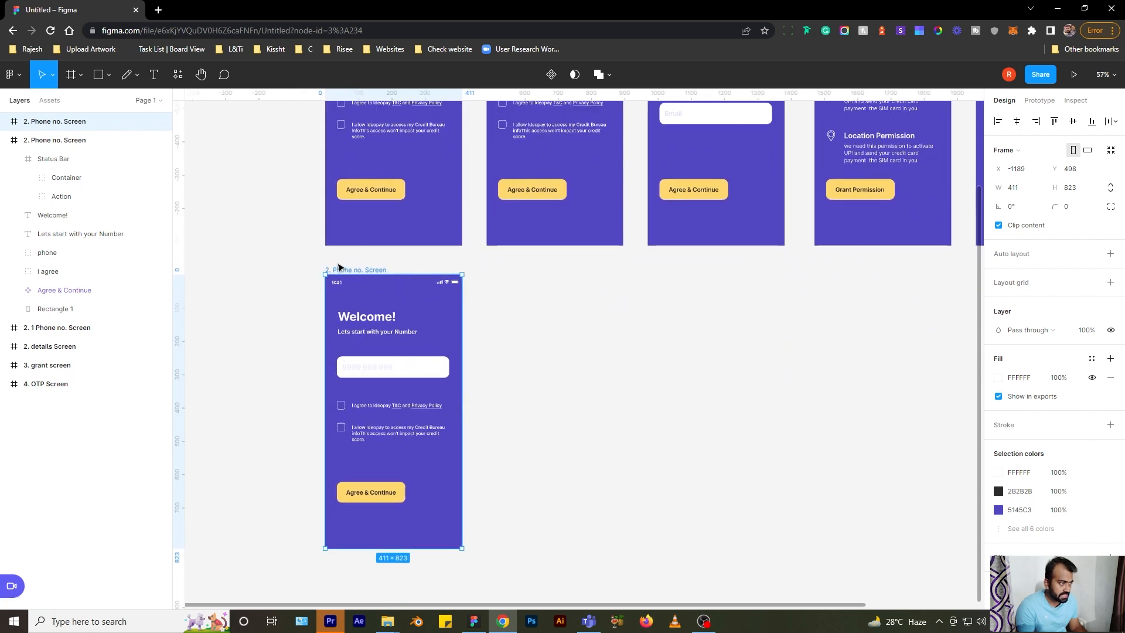
left_click(361, 193)
double_click(360, 192)
double_click(360, 191)
type("Proceed")
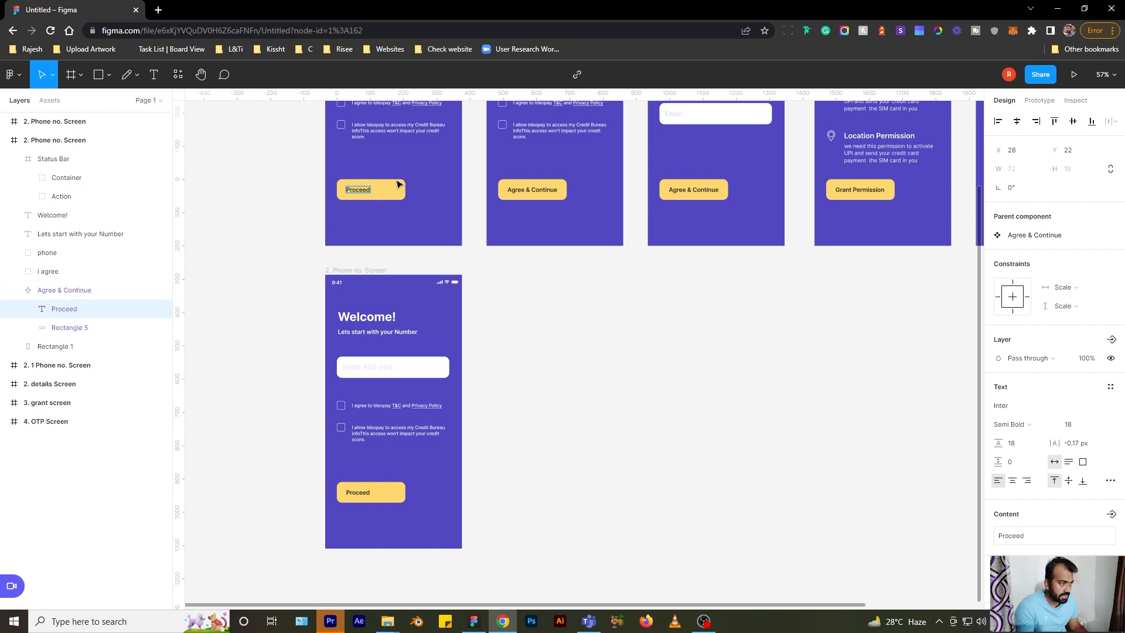
key("Escape")
key("Escape")
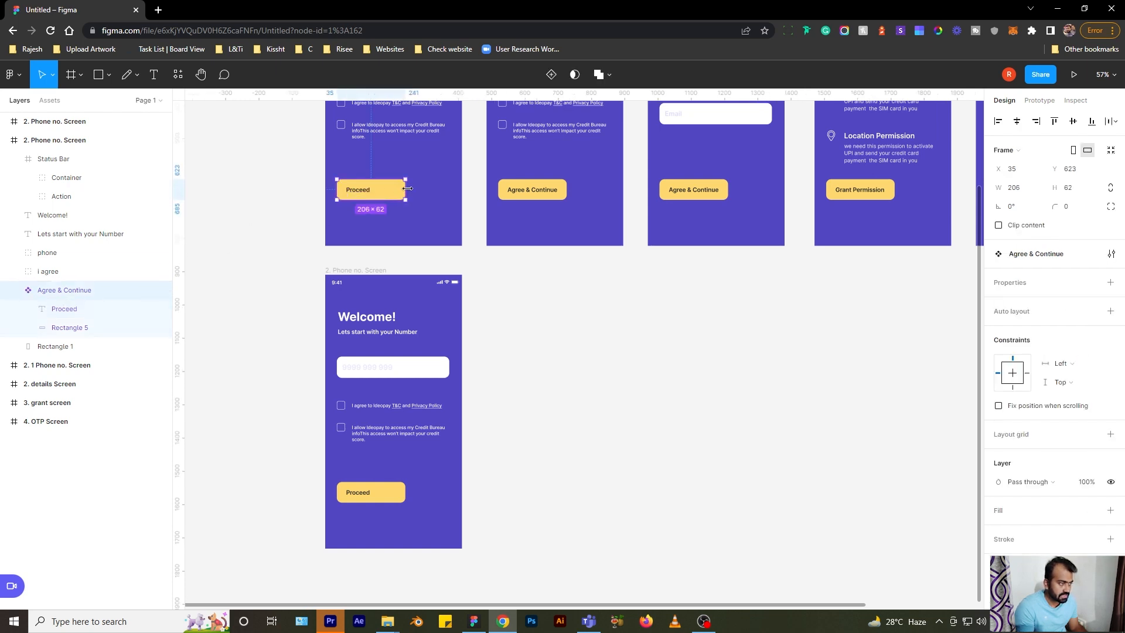
- Narrow the Proceed button to 85 px and keep its label on one line
left_click_drag(402, 188, 377, 189)
key("ctrl+z")
key("ctrl+z")
left_click_drag(403, 189, 365, 189)
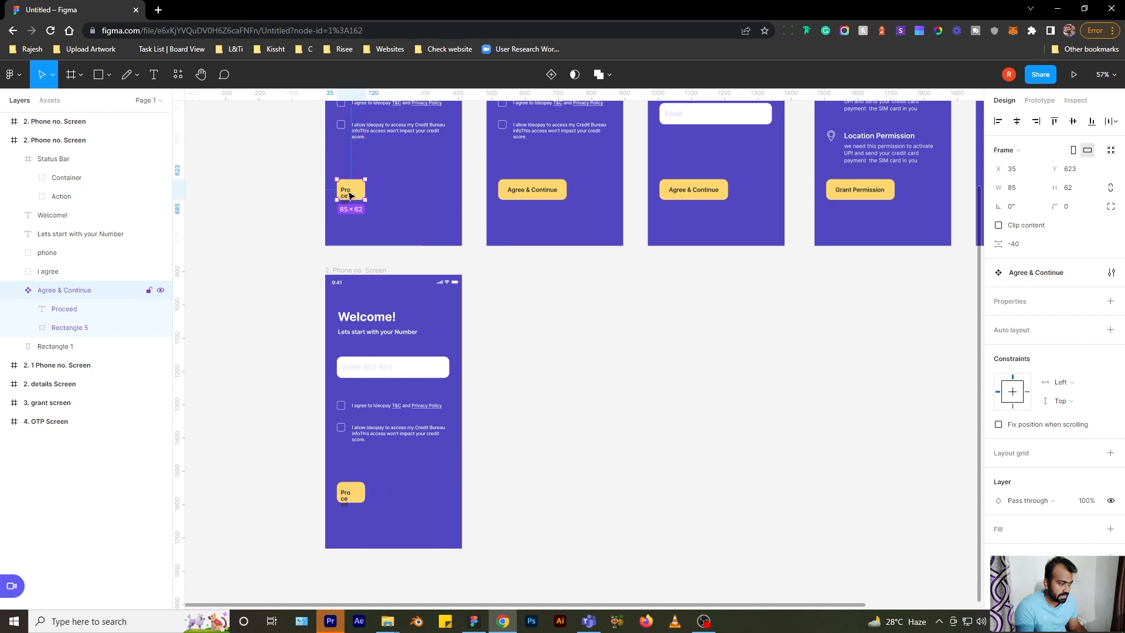
double_click(350, 192)
double_click(359, 190)
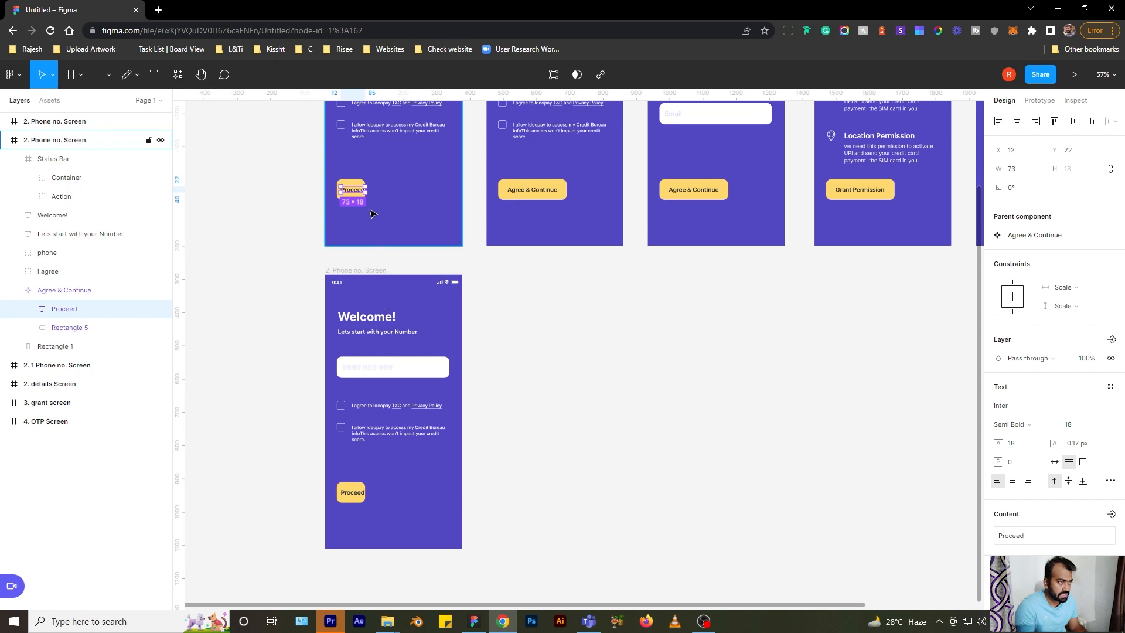
- Delete the duplicate screen and the Proceed button, then paste screen two's Agree & Continue button into screen one
left_click(382, 270)
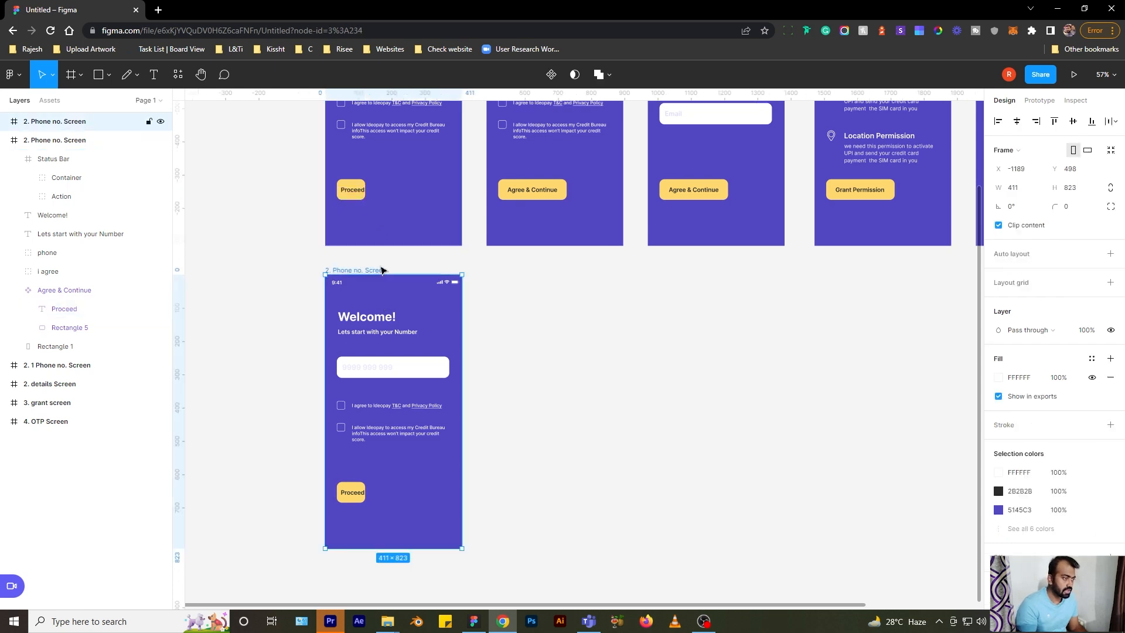
key("Delete")
scroll(377, 265, "up", 3)
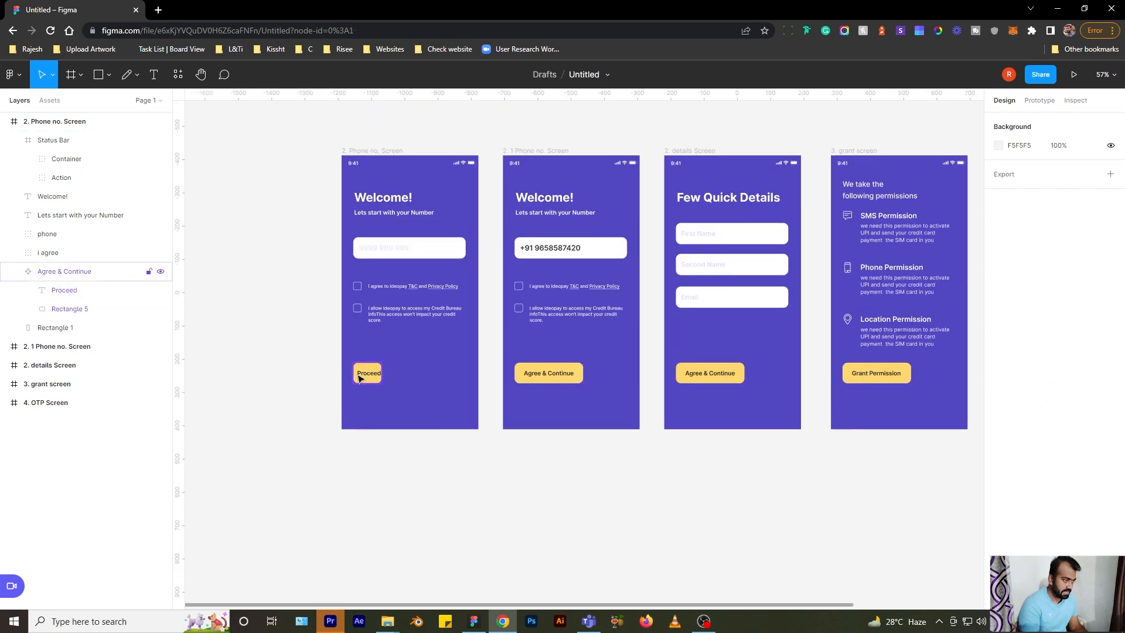
left_click(367, 372)
key("Delete")
left_click(549, 380)
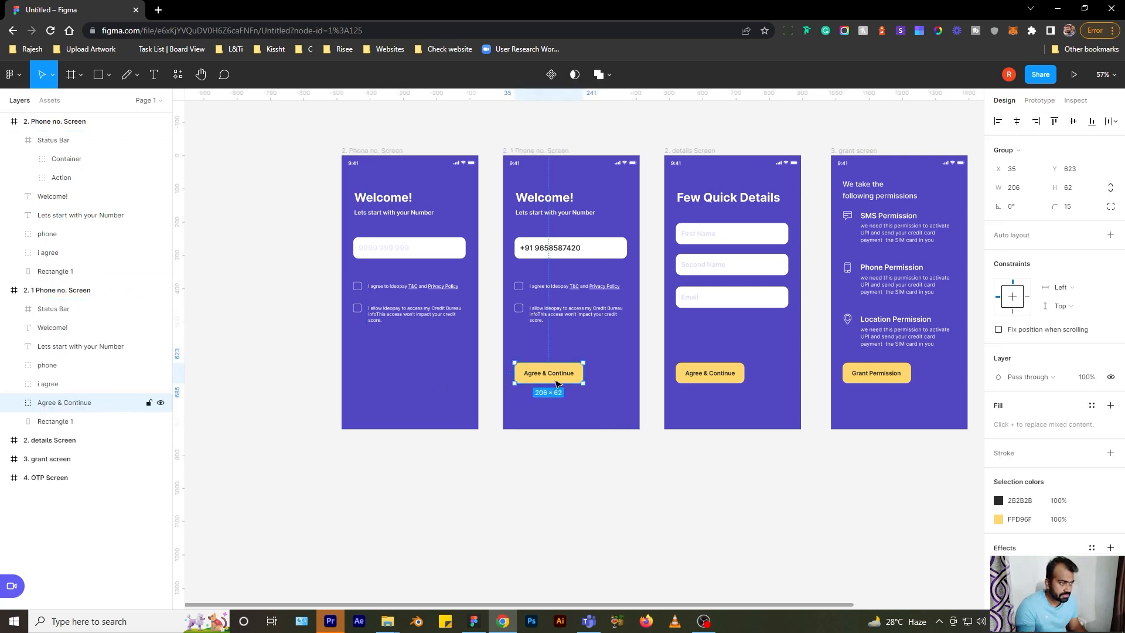
left_click(362, 153)
key("ctrl+v")
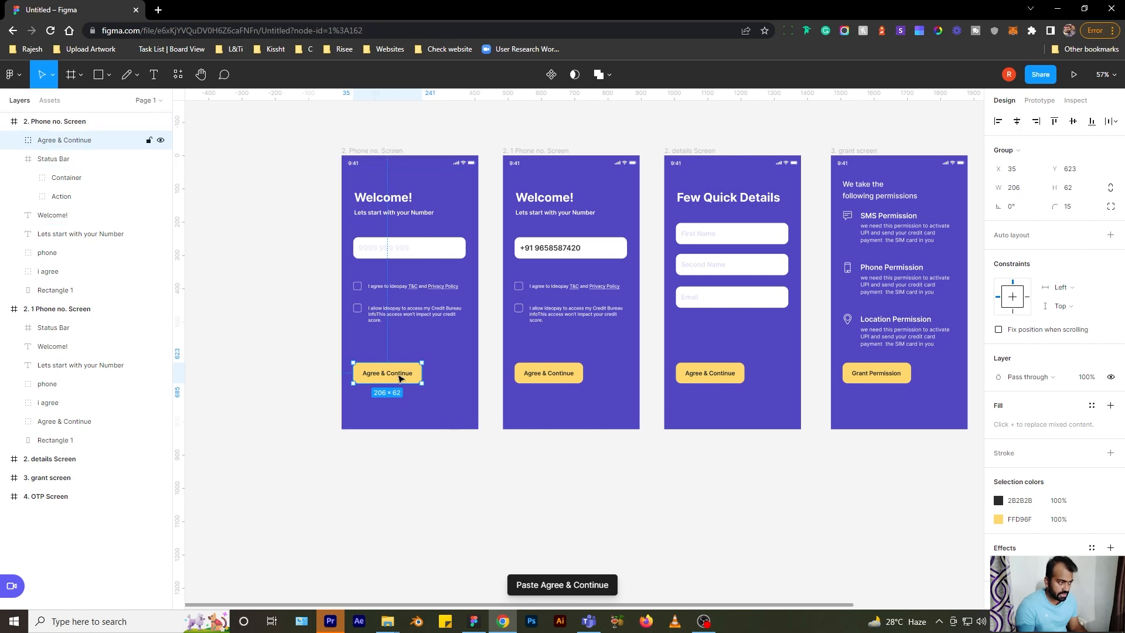
left_click(179, 75)
- Browse the Plugins and Components lists in the resources panel, then close it without running anything
left_click(236, 104)
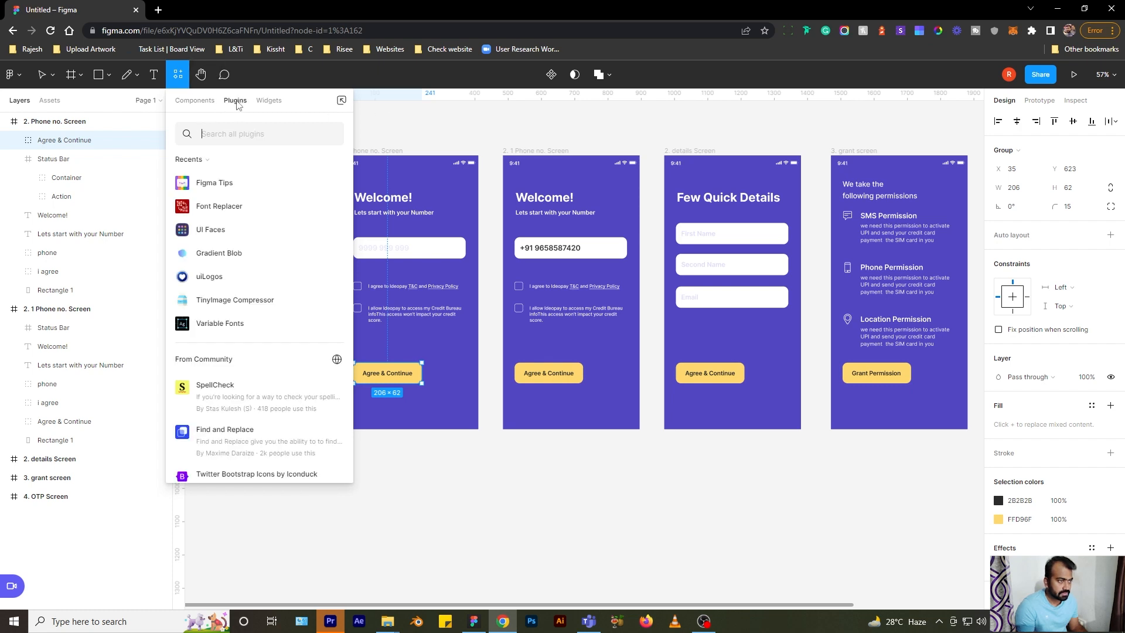
left_click(194, 103)
left_click(236, 103)
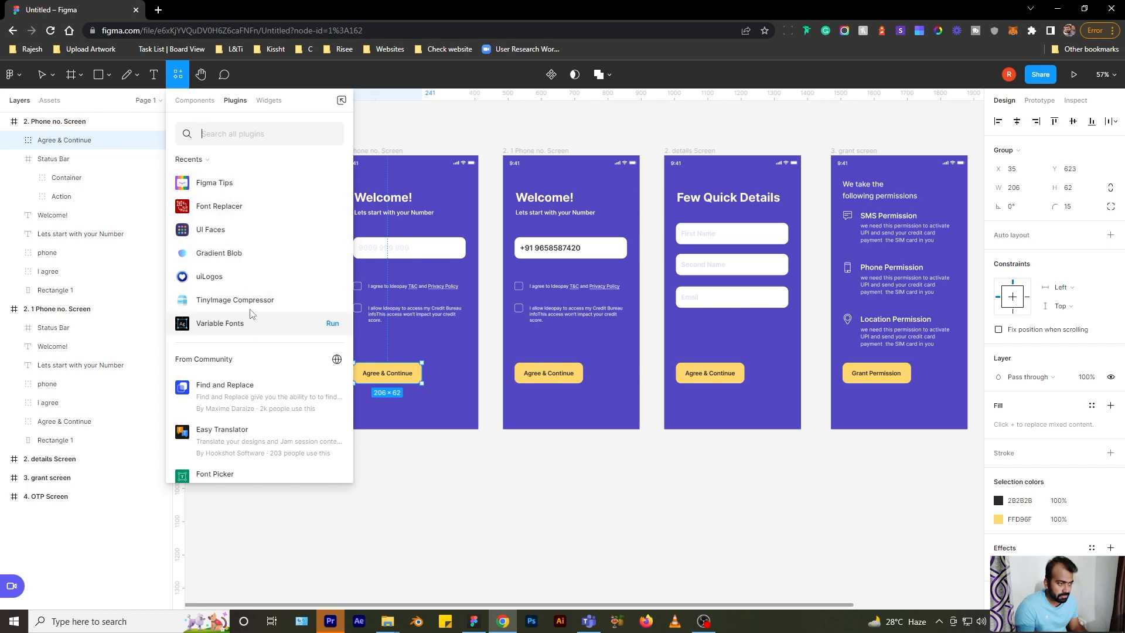
scroll(252, 328, "down", 10)
scroll(252, 360, "up", 3)
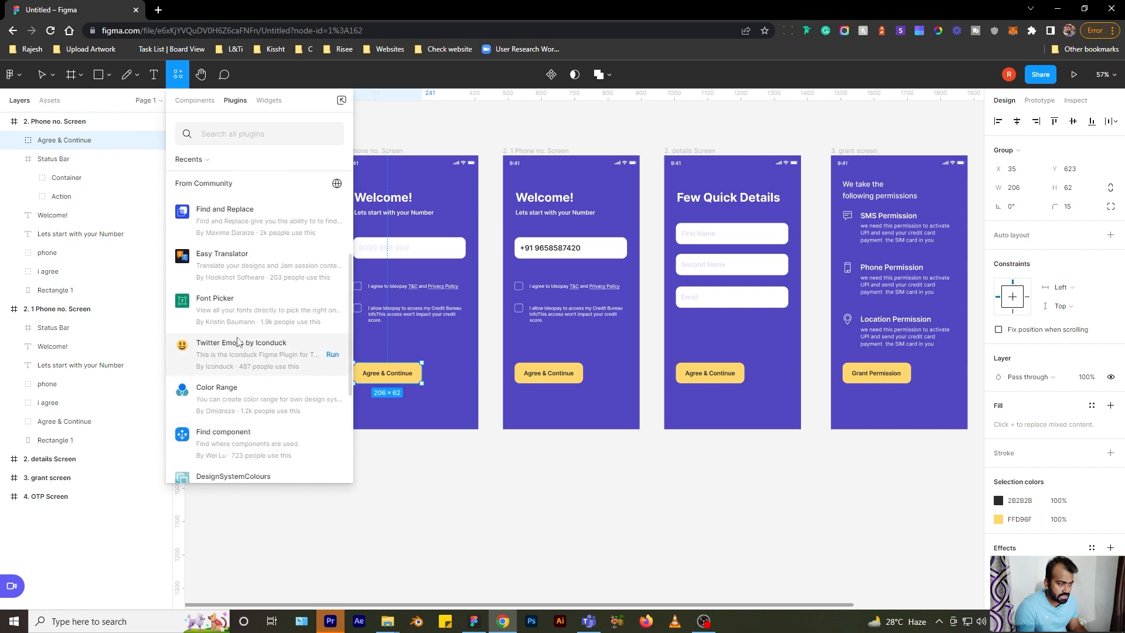
scroll(237, 340, "up", 3)
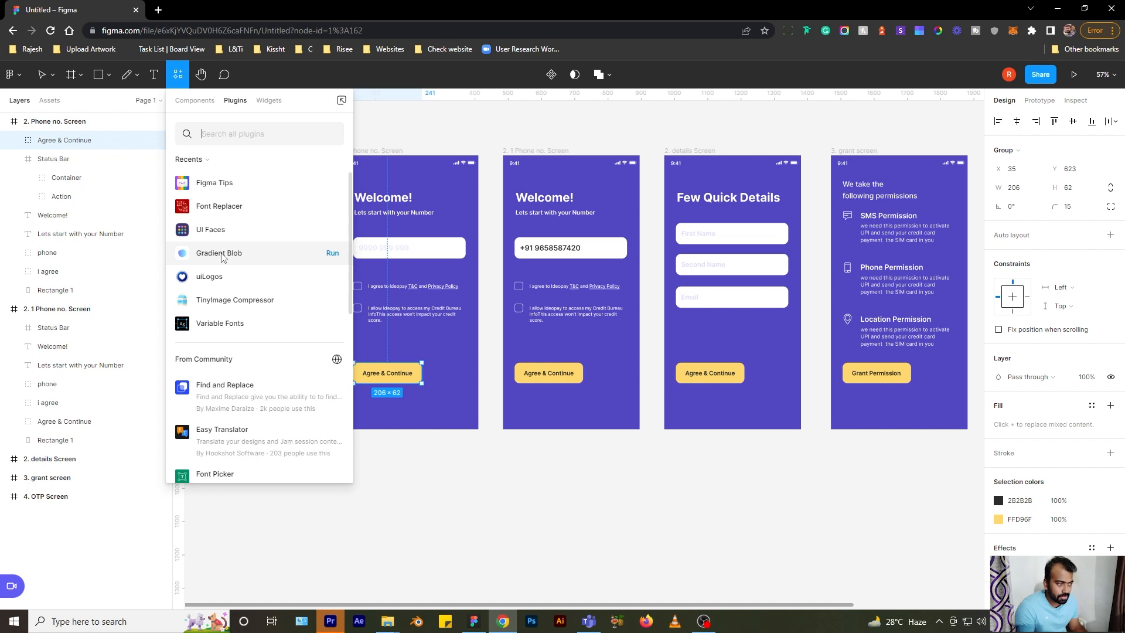
left_click(419, 136)
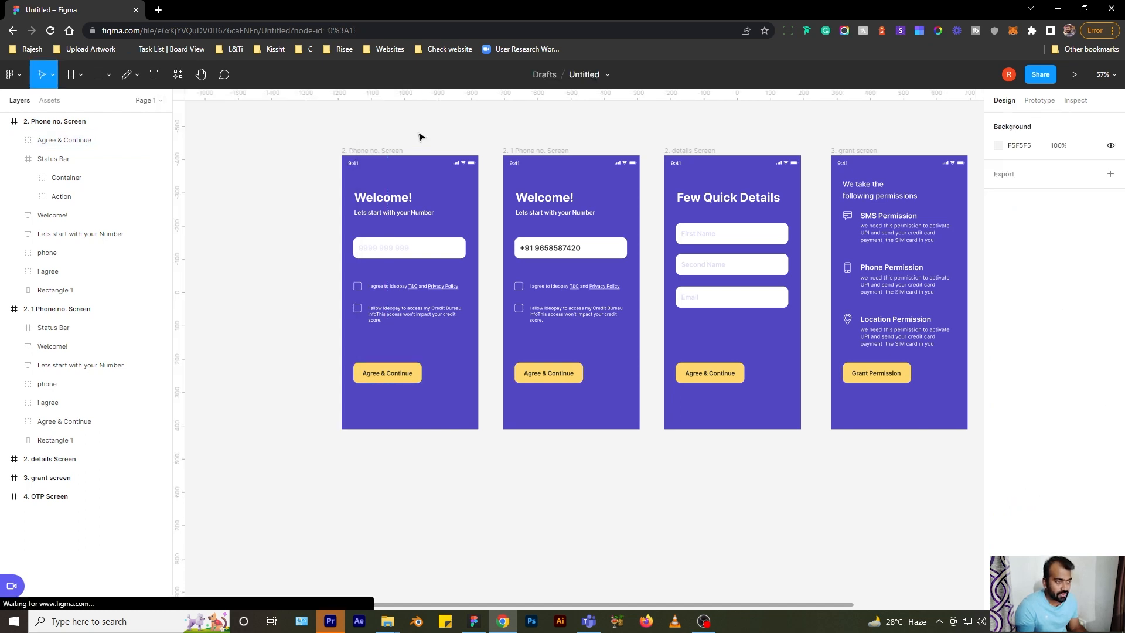
- Search the widgets for 'notes' and insert the lil notes widget onto the canvas
scroll(383, 238, "up", 5)
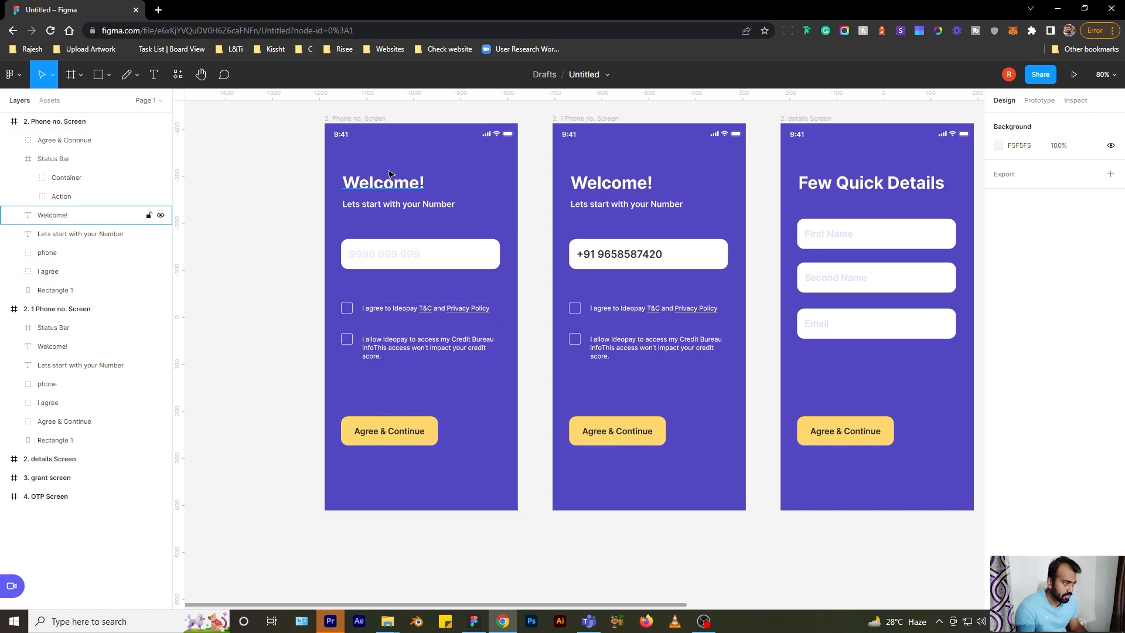
left_click(175, 76)
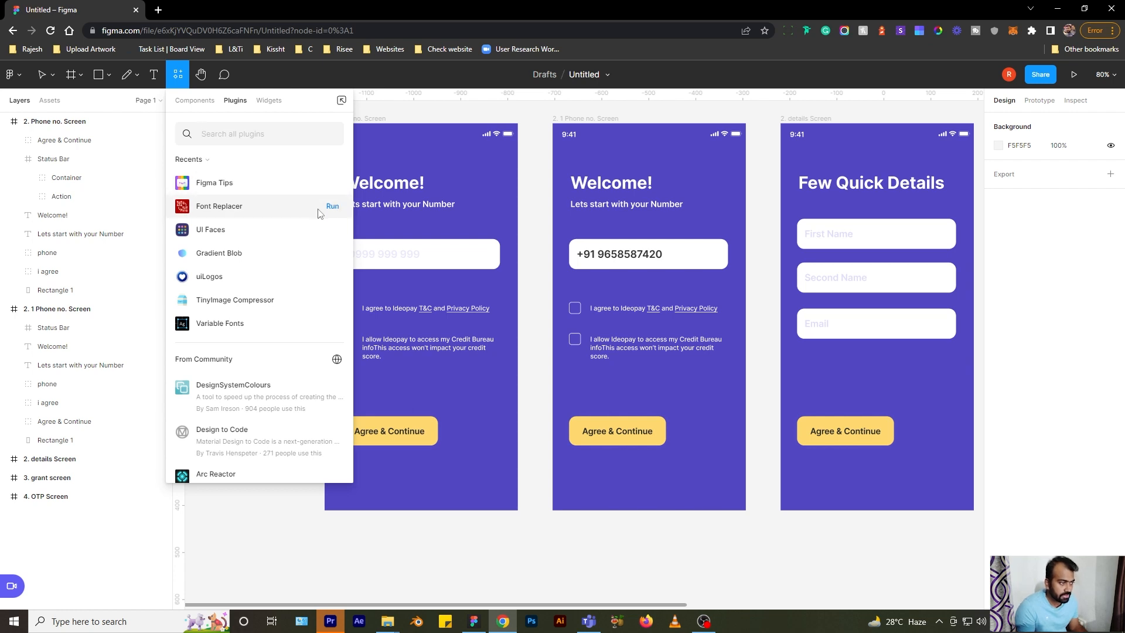
left_click(269, 102)
scroll(256, 223, "down", 9)
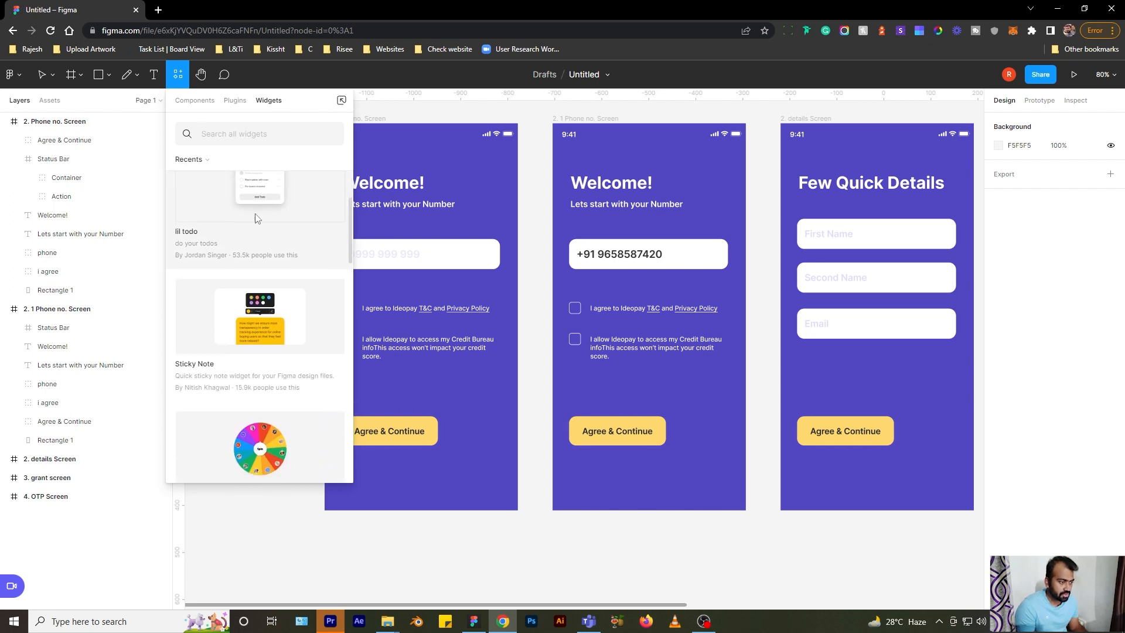
scroll(256, 222, "down", 4)
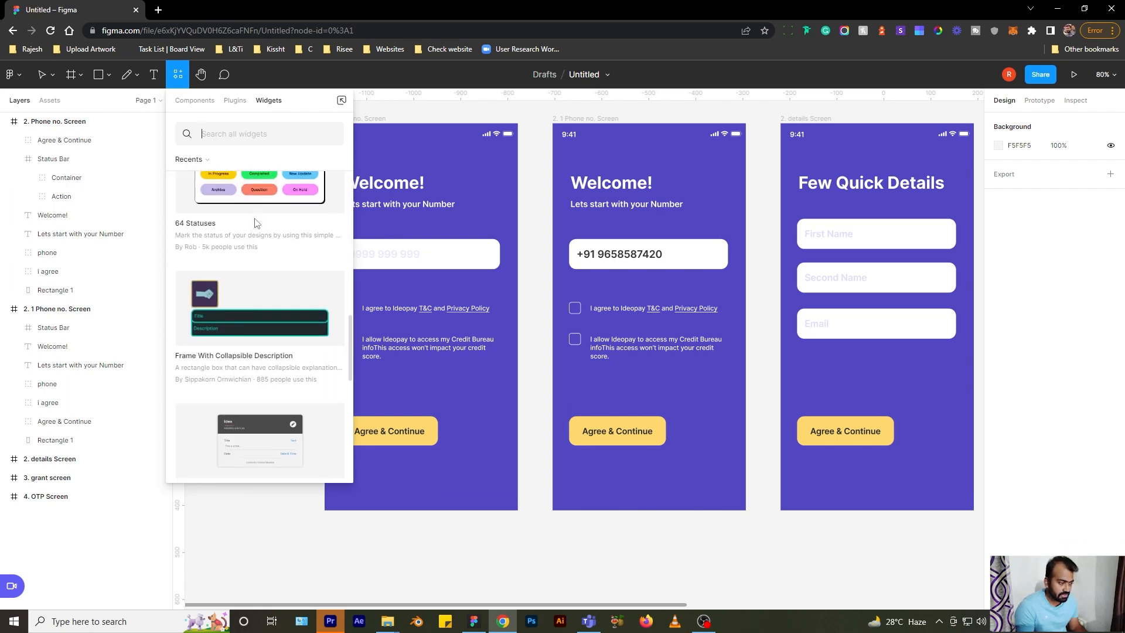
scroll(256, 229, "up", 7)
scroll(256, 231, "up", 4)
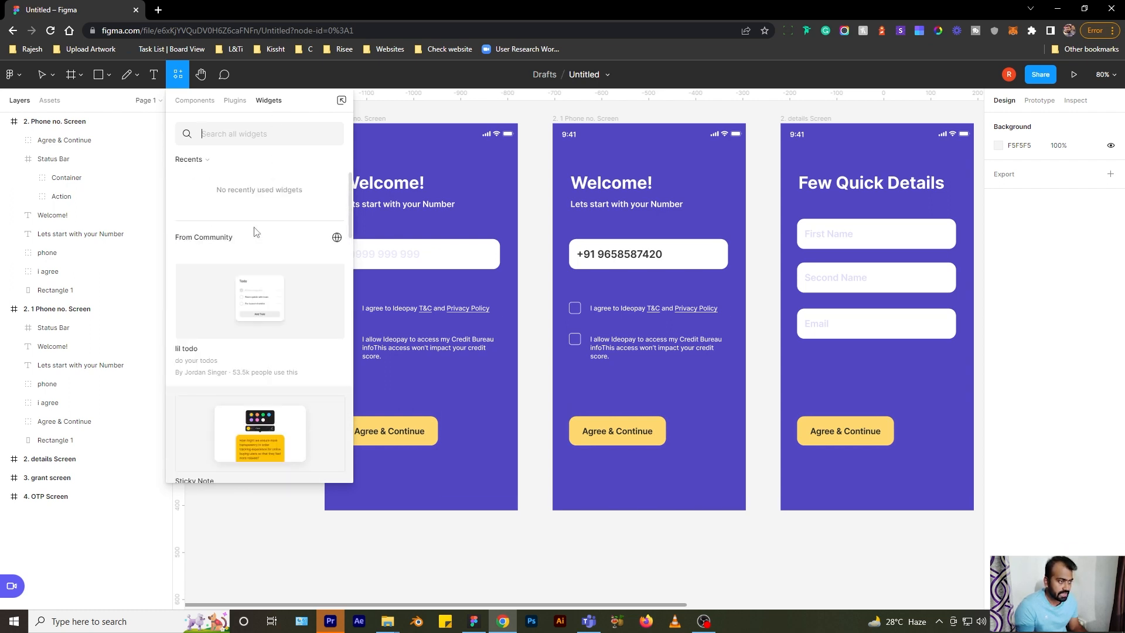
left_click(241, 136)
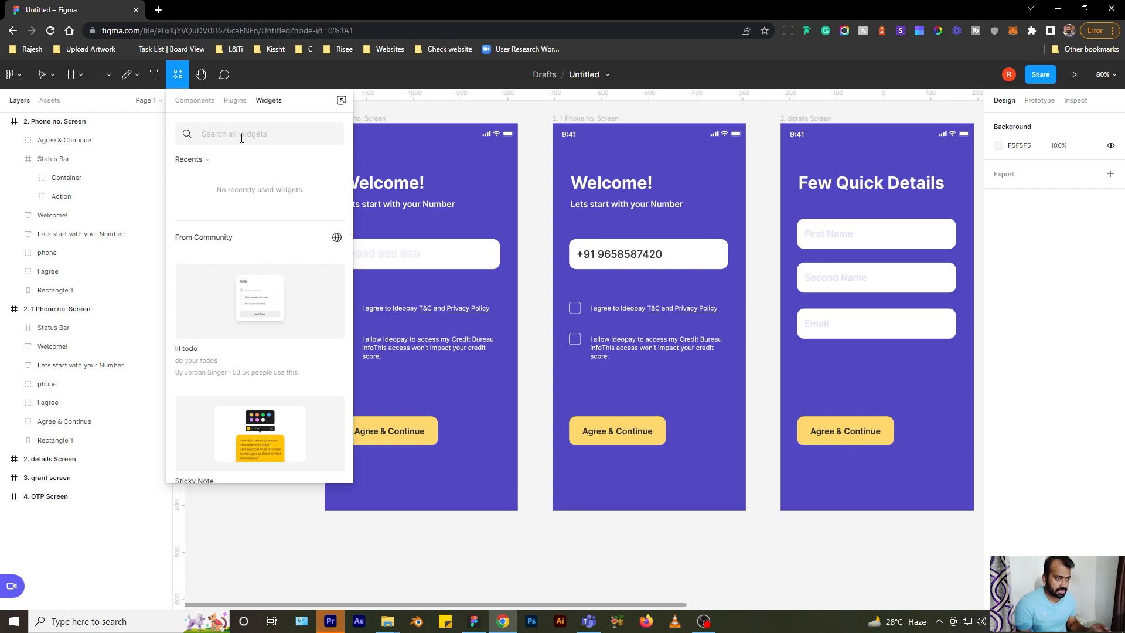
type("notes")
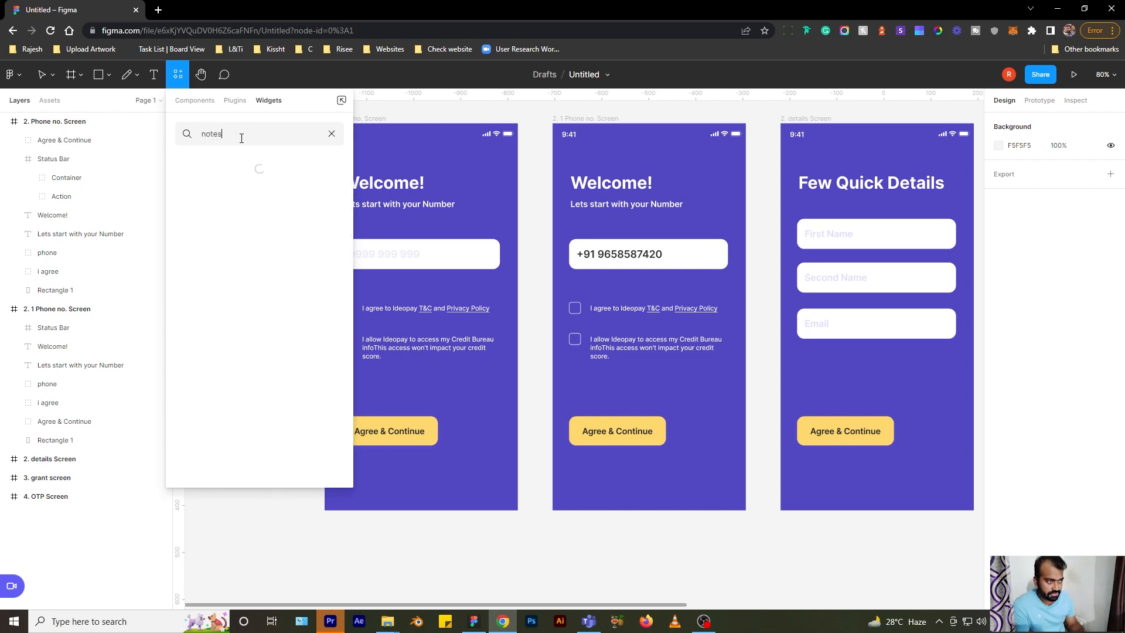
mouse_move(263, 227)
left_click(408, 387)
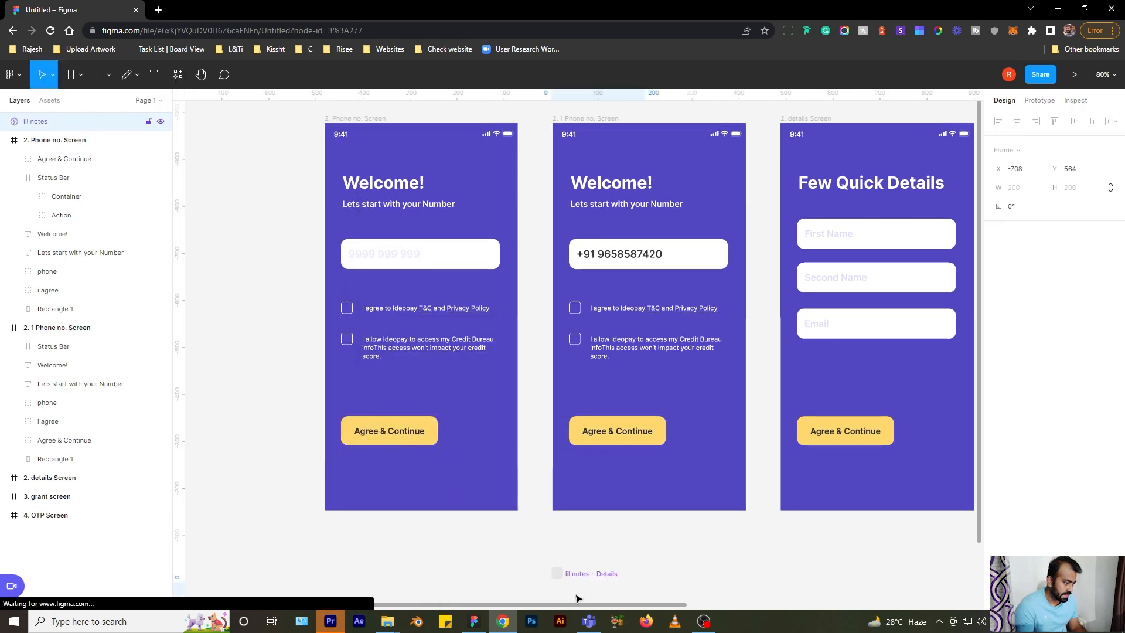
- Clear the widget search, close the widgets browser, and delete the Notes widget
scroll(452, 269, "down", 4)
scroll(559, 456, "up", 6)
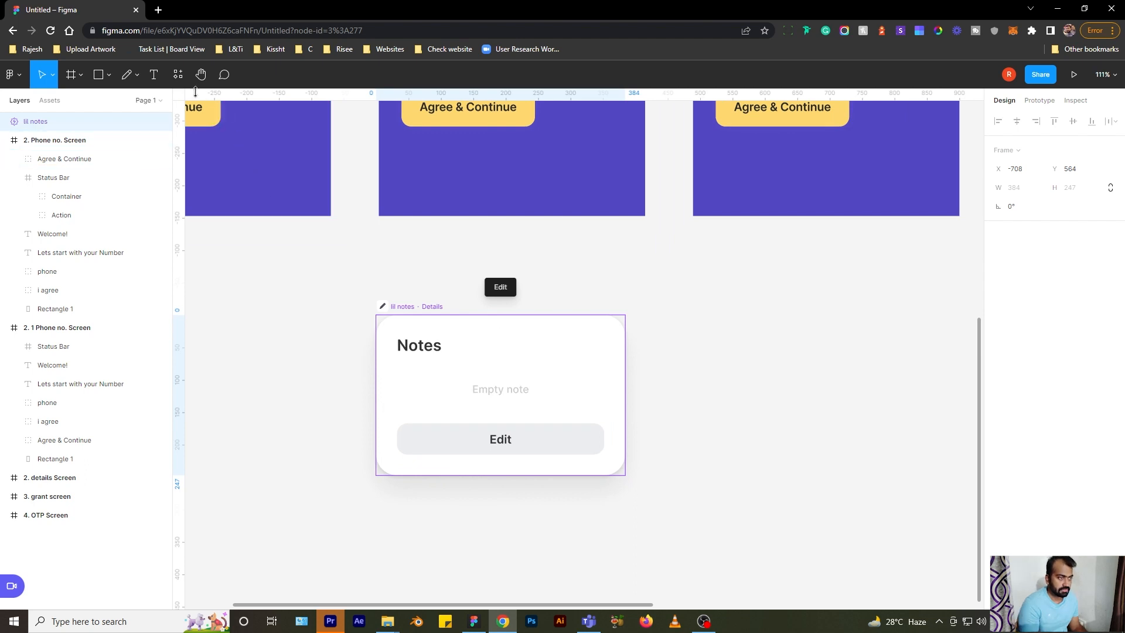
left_click(178, 73)
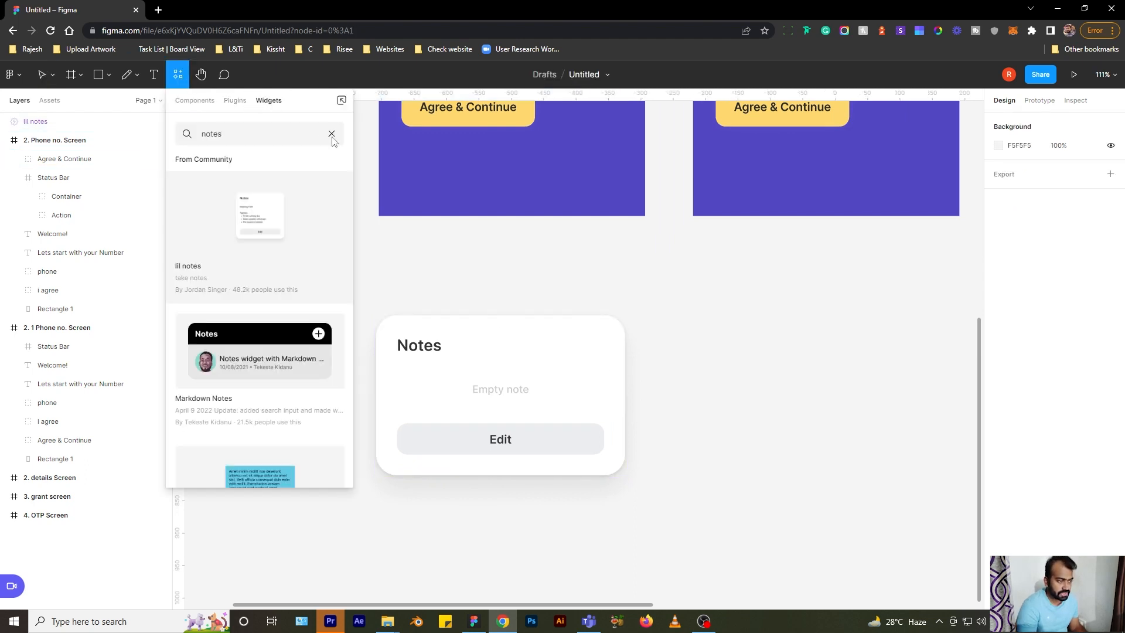
key("BackSpace")
key("BackSpace")
key("BackSpace")
key("BackSpace")
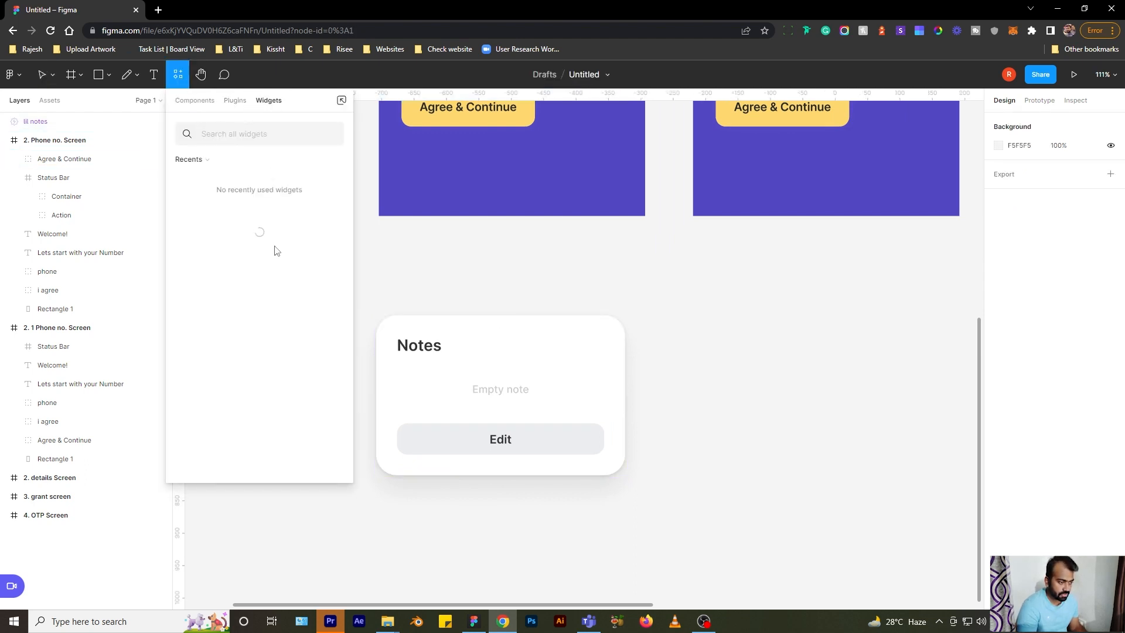
scroll(260, 251, "down", 10)
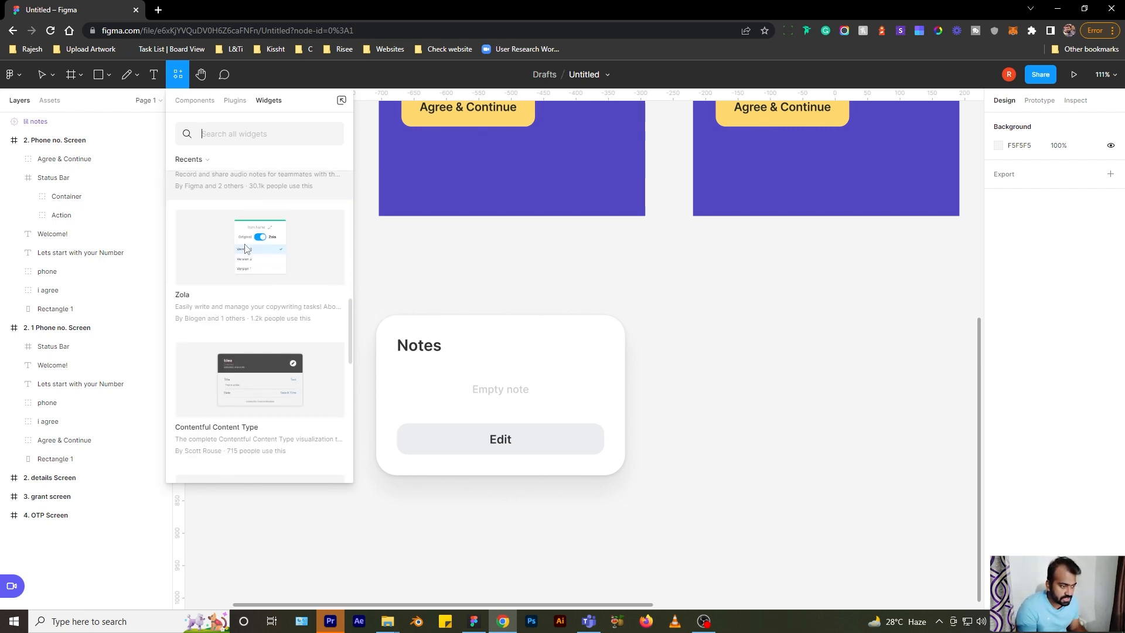
scroll(246, 250, "down", 4)
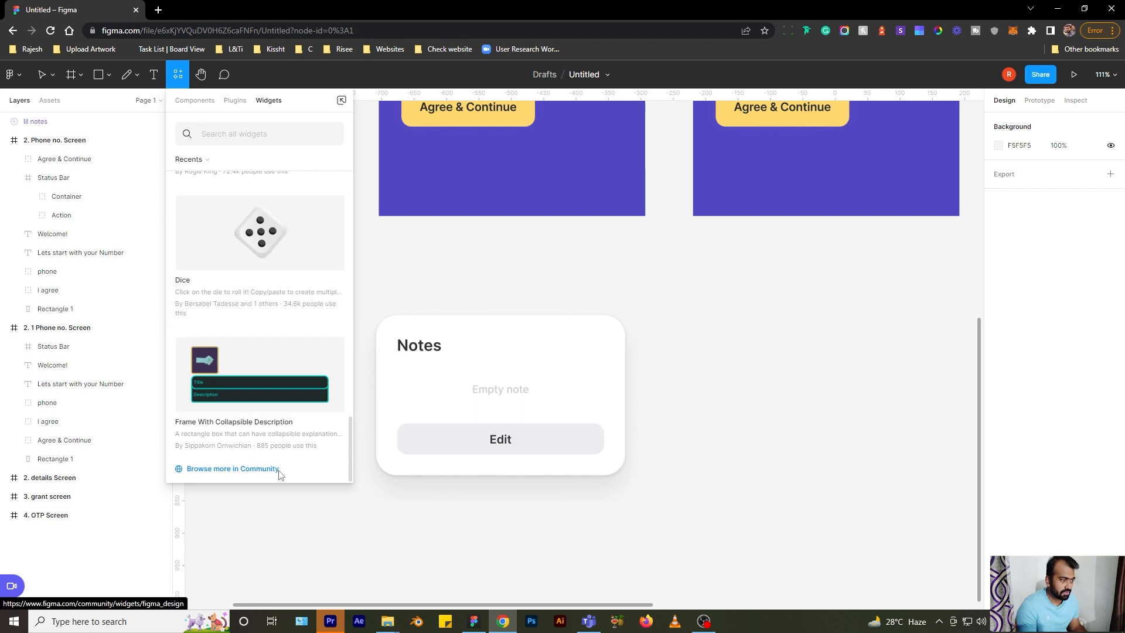
key("Escape")
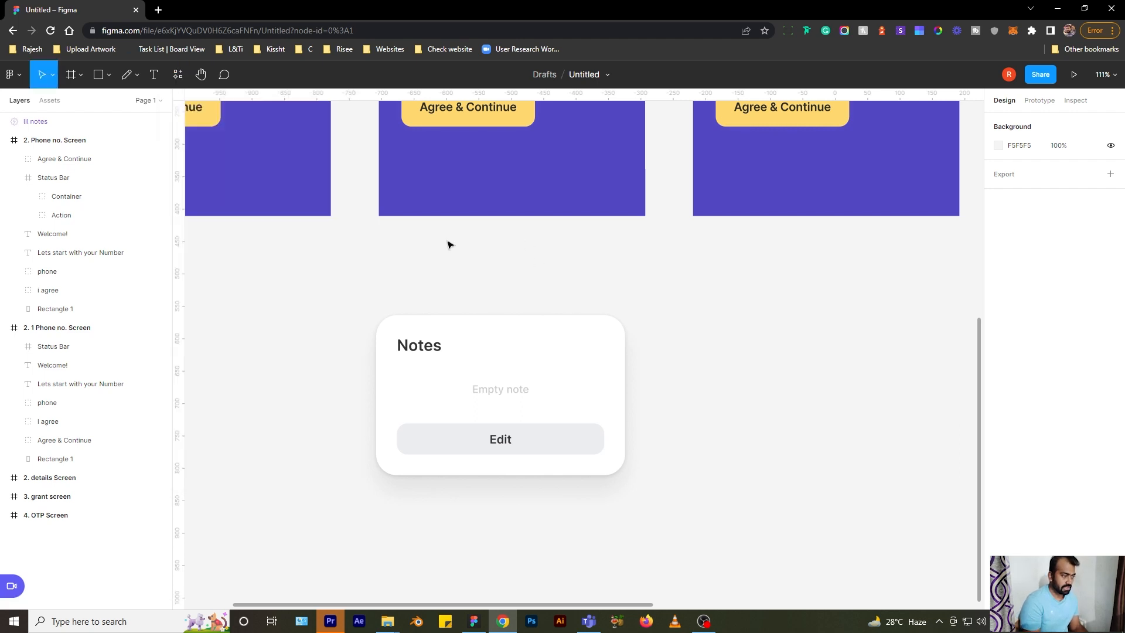
left_click(533, 405)
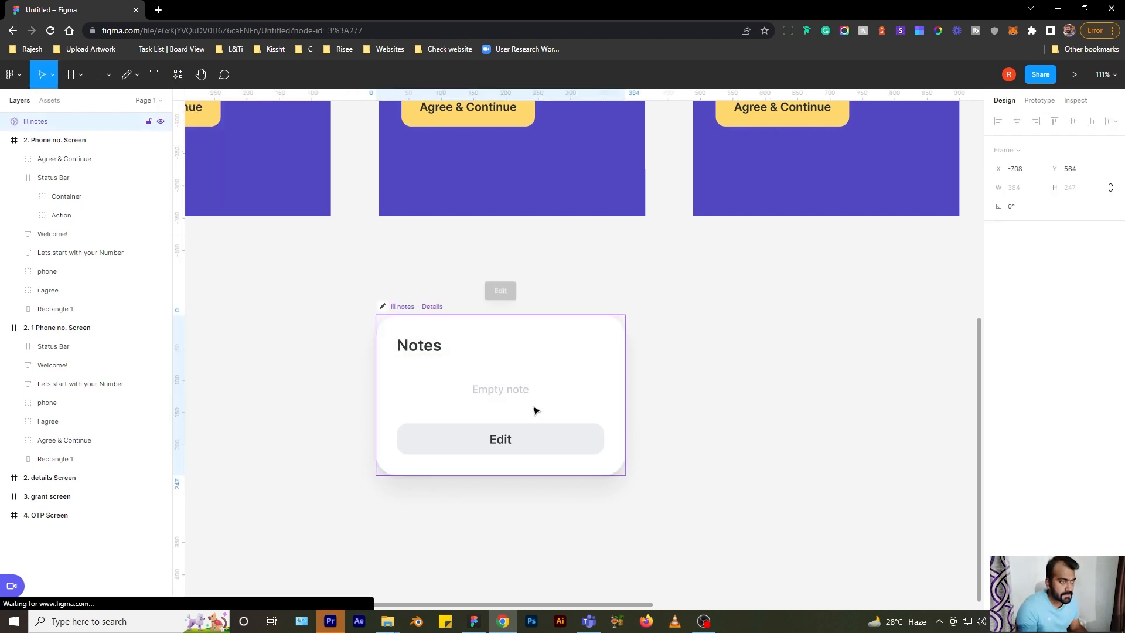
key("Delete")
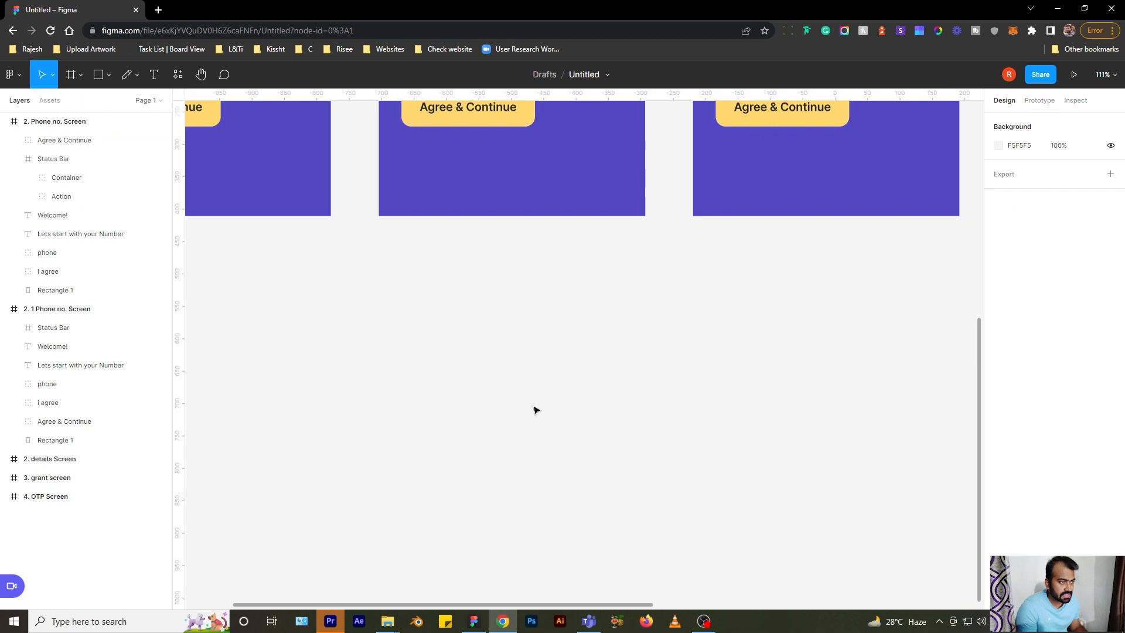
- Pan and zoom the canvas to bring the Welcome phone screens into view, returning to the Move tool
left_click(201, 76)
left_click_drag(410, 276, 348, 511)
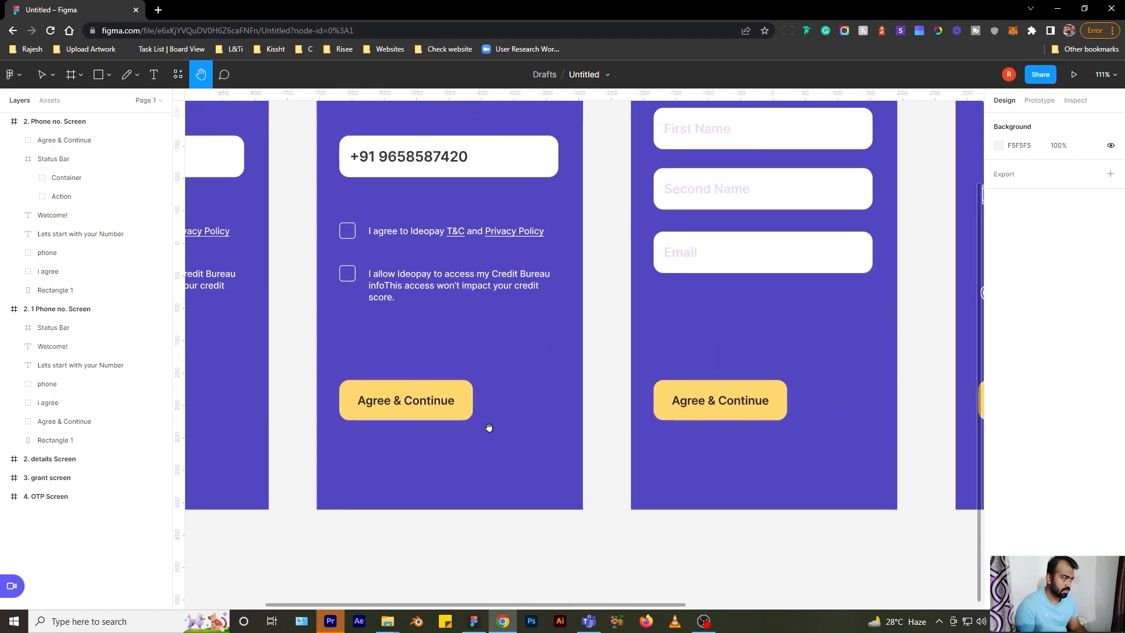
left_click_drag(489, 427, 493, 377)
left_click_drag(460, 176, 689, 300)
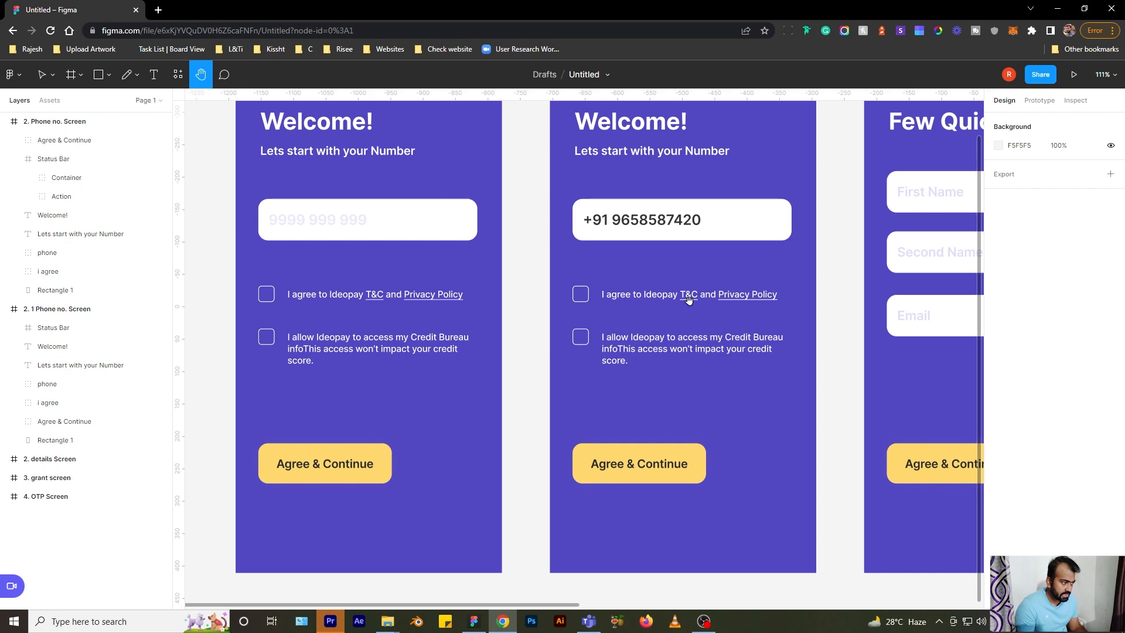
scroll(689, 300, "down", 10)
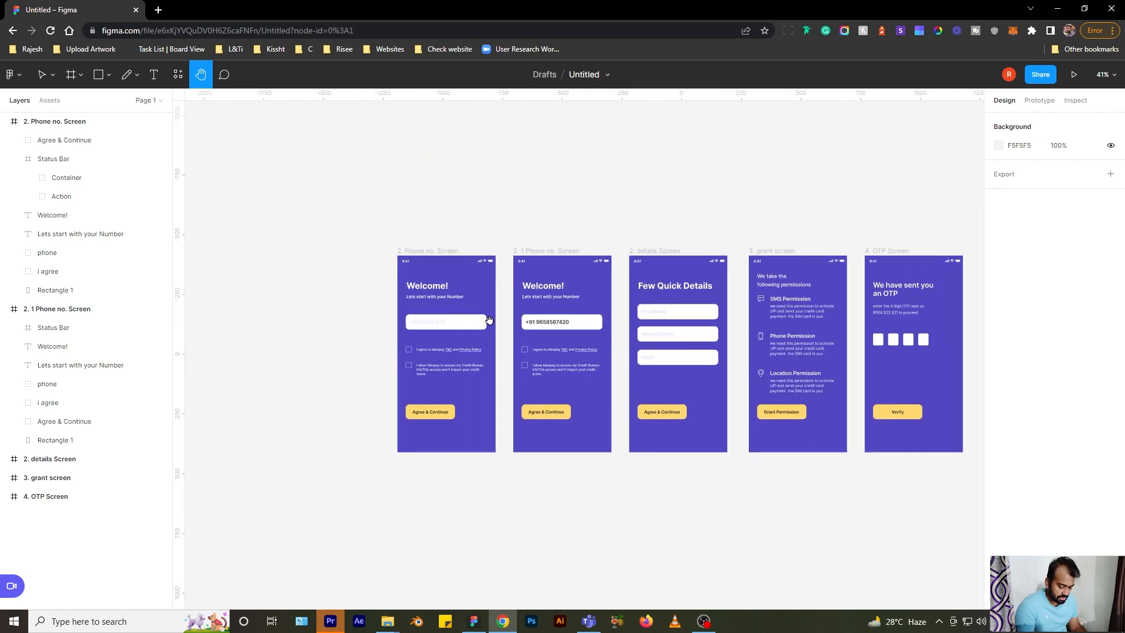
key("v")
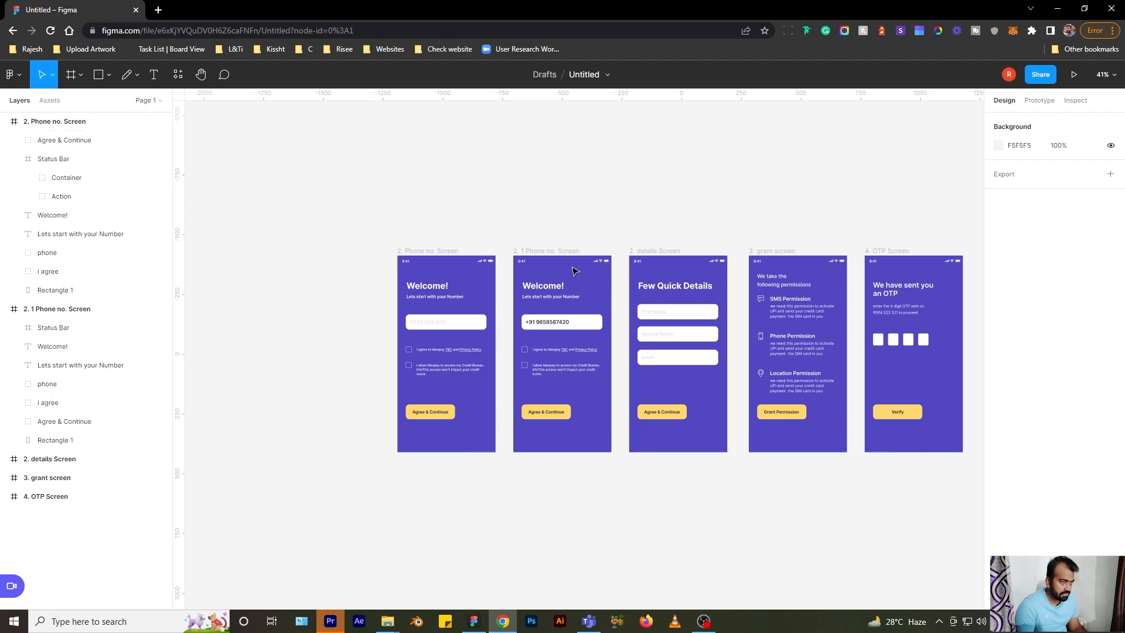
scroll(540, 321, "up", 3)
left_click_drag(721, 210, 733, 161)
scroll(433, 281, "up", 5)
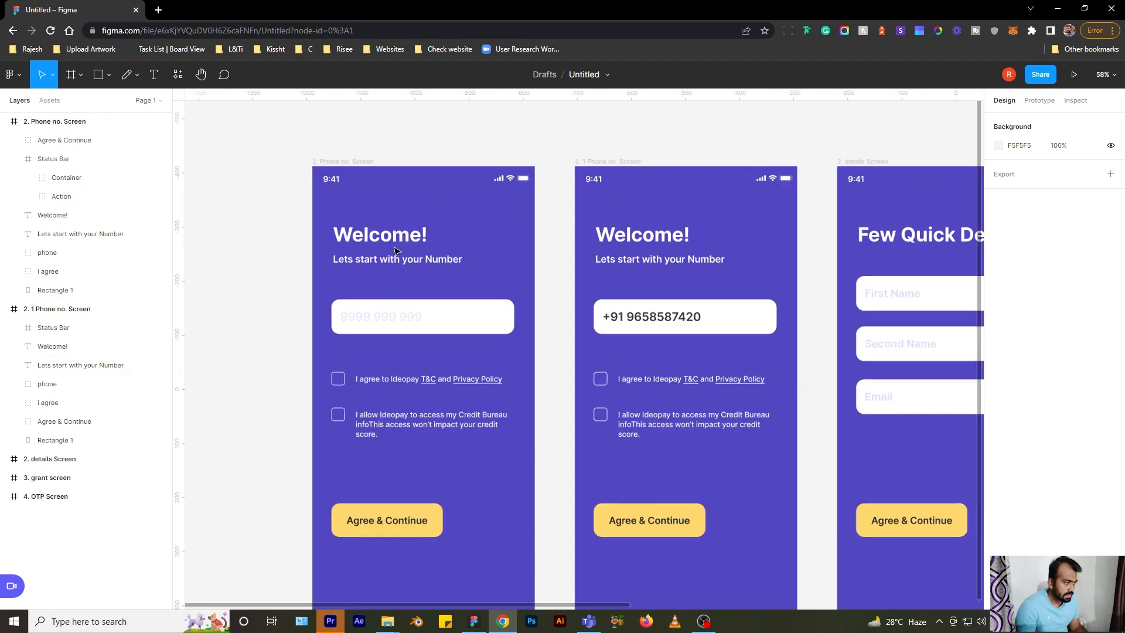
- In prototyping settings, link the Agree & Continue button to the 2. 1 Phone no. Screen
left_click(1038, 101)
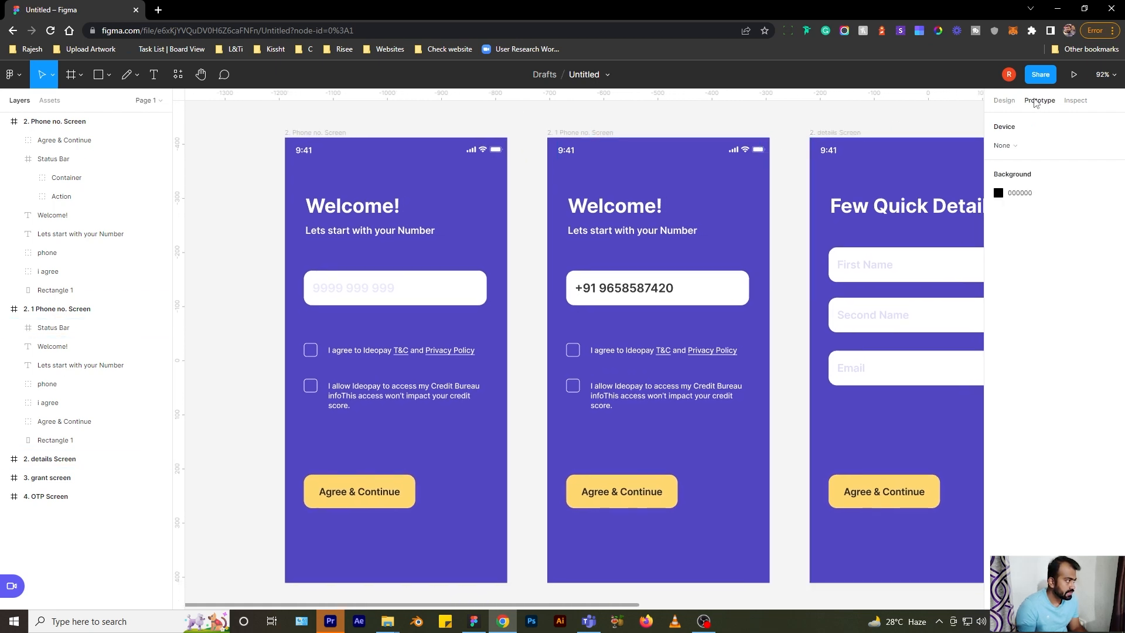
left_click(378, 134)
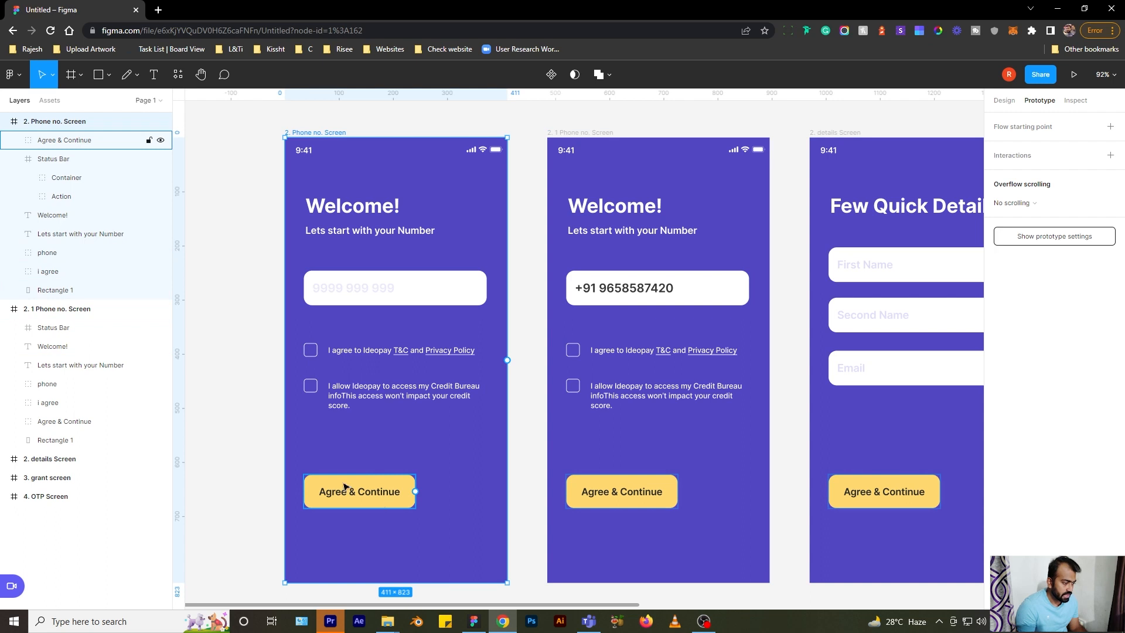
left_click(412, 494)
left_click_drag(460, 516, 573, 483)
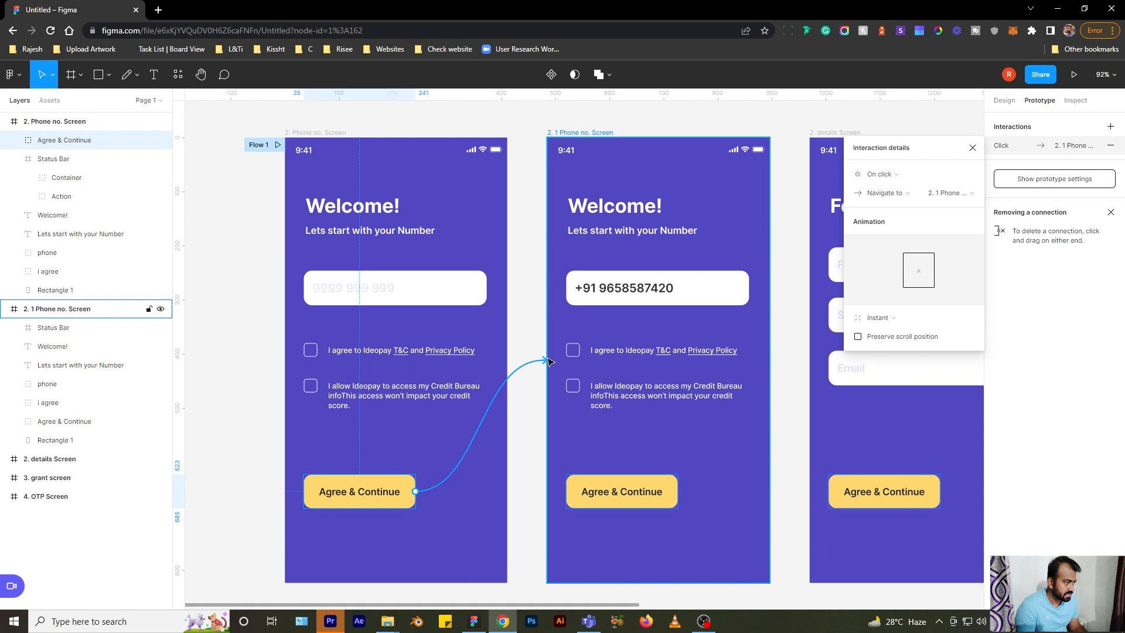
- Keep On click and Navigate to, with a Smart animate, Ease in and out transition
left_click(911, 177)
left_click(912, 177)
left_click(905, 194)
left_click(905, 193)
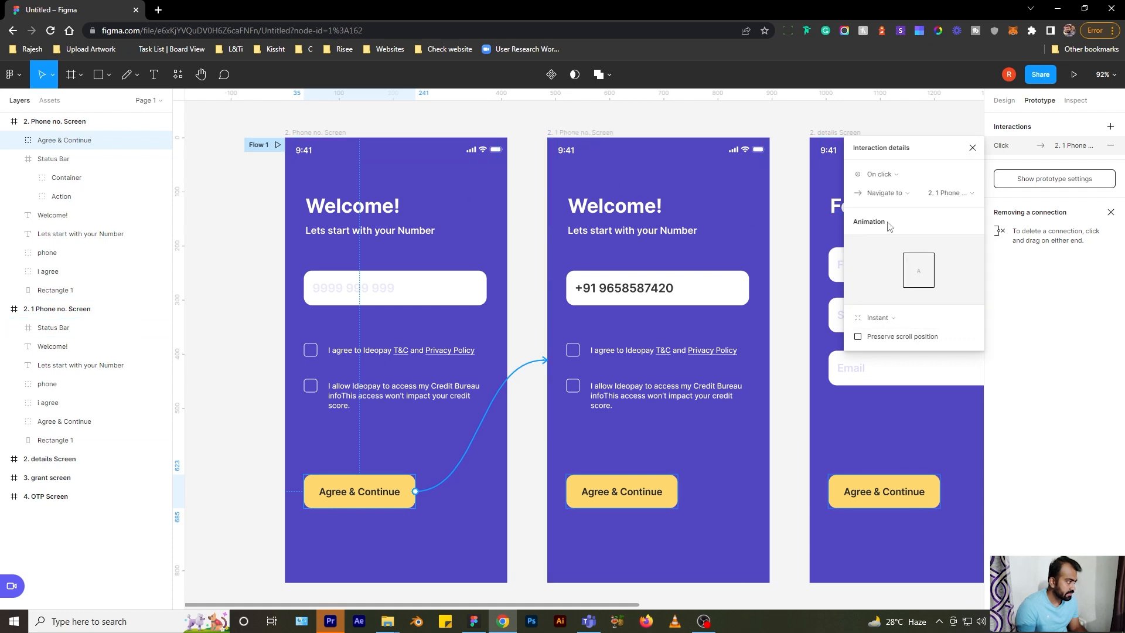
left_click(891, 324)
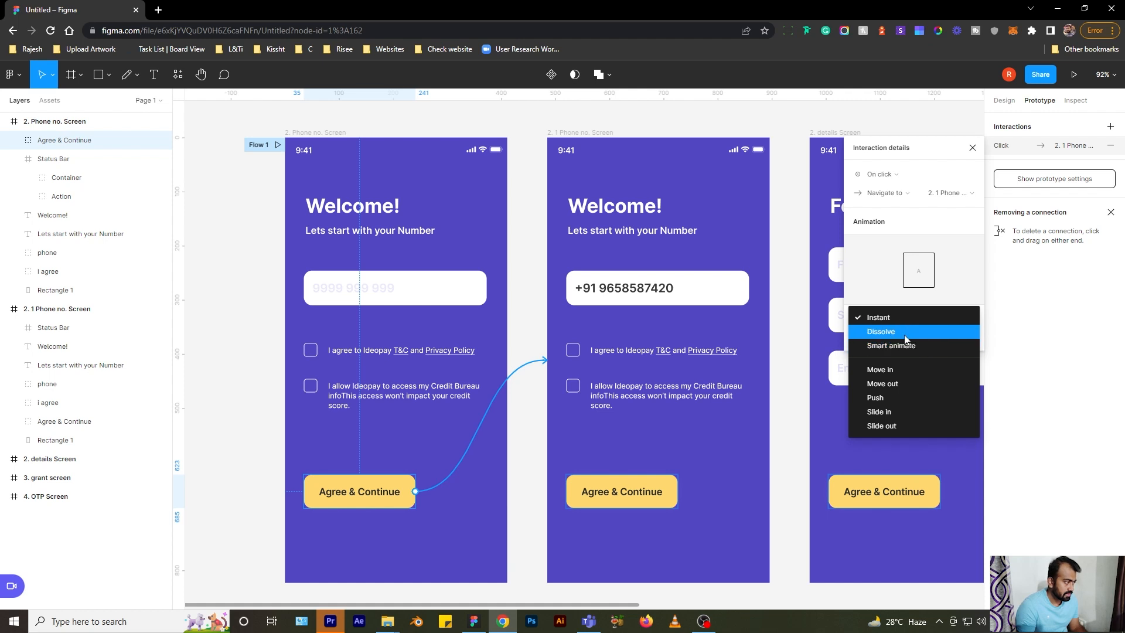
left_click(907, 346)
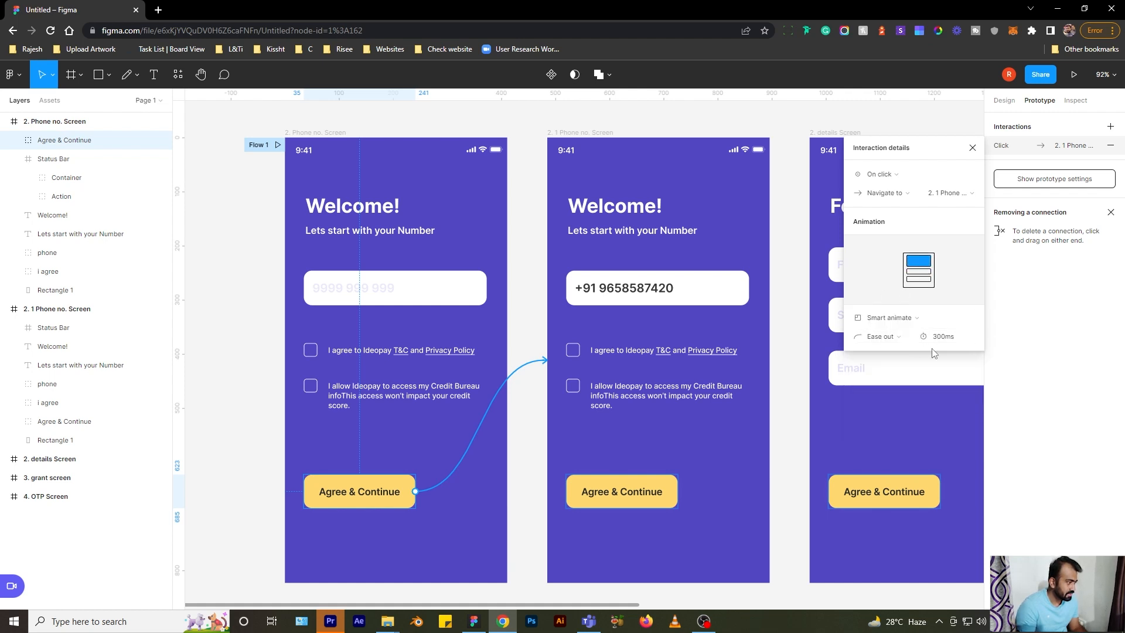
left_click(904, 344)
left_click(905, 349)
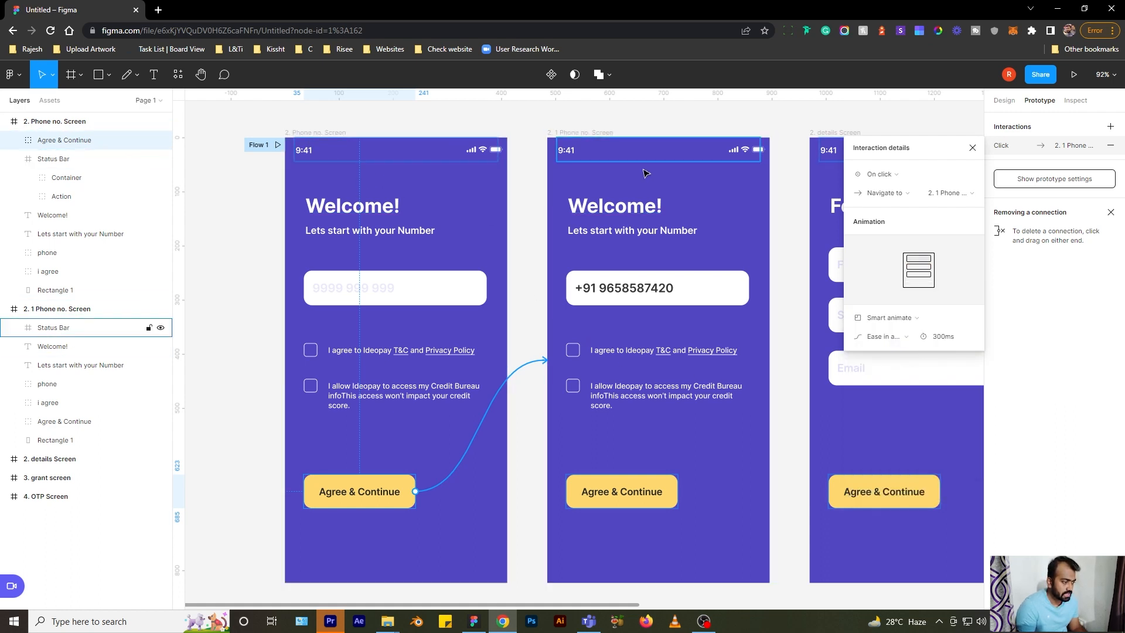
left_click(320, 133)
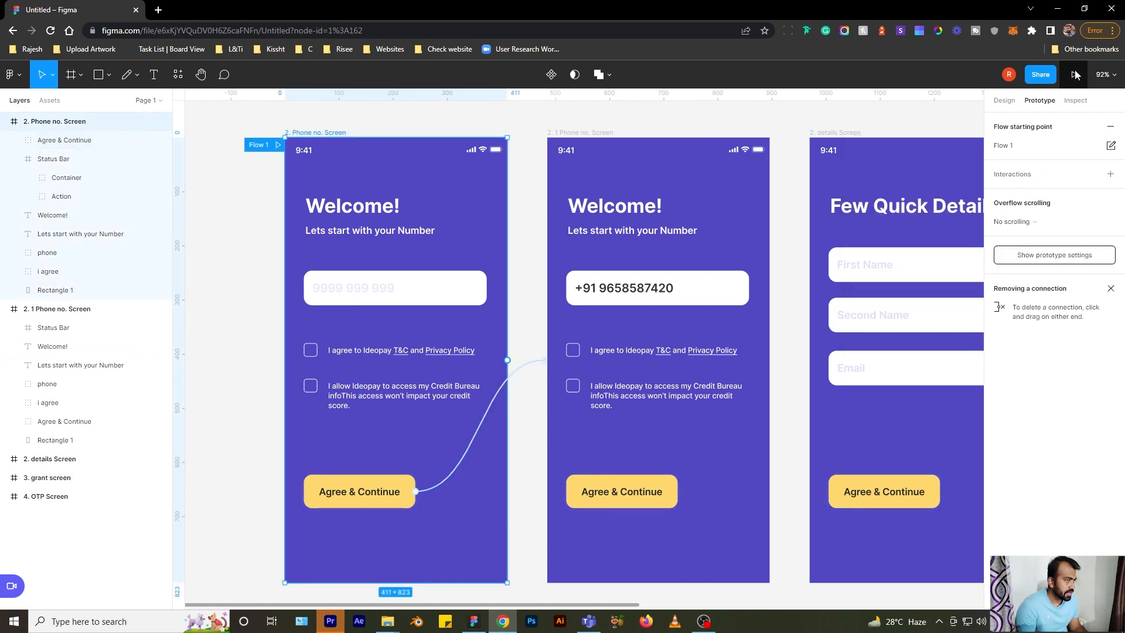
left_click(1075, 73)
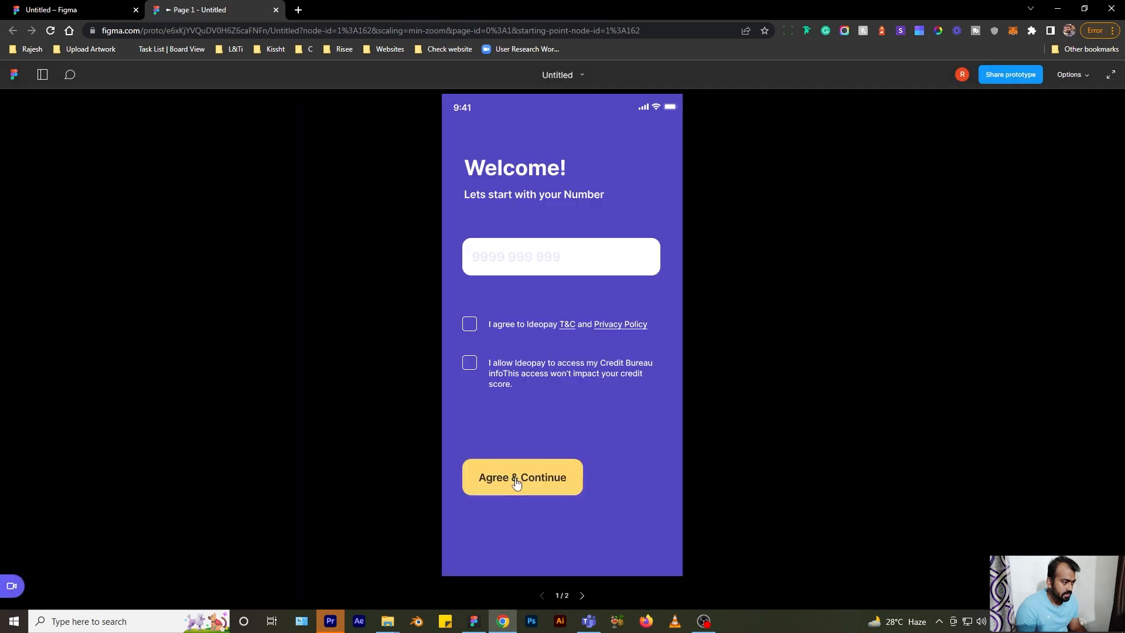
- Test the Agree & Continue transition in the preview, then close it and deselect the frame
left_click(515, 478)
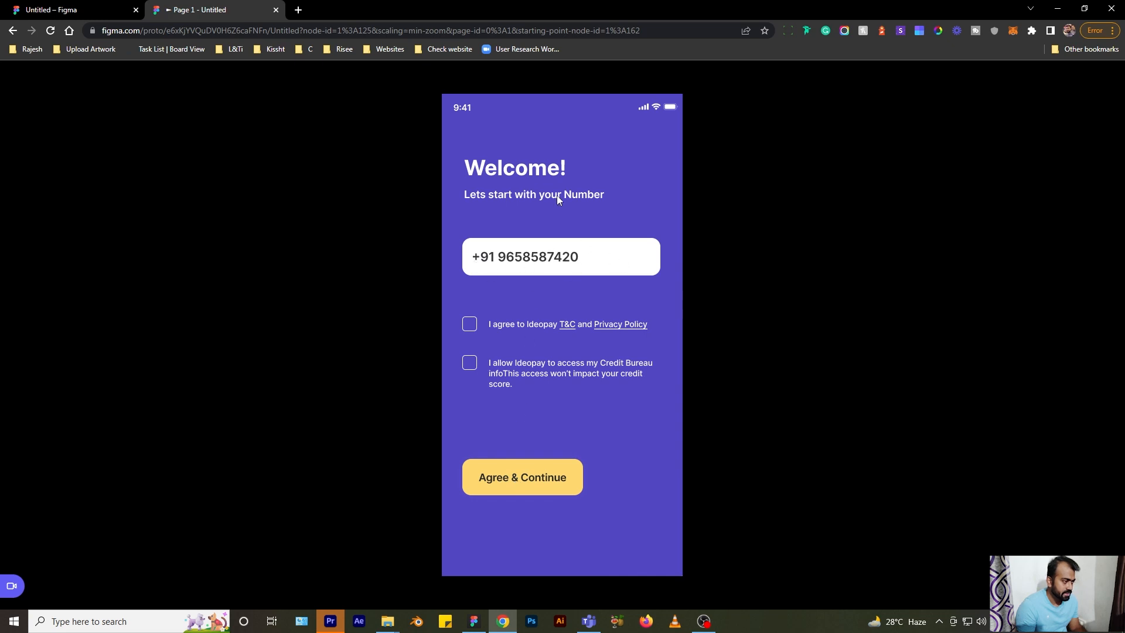
left_click(275, 10)
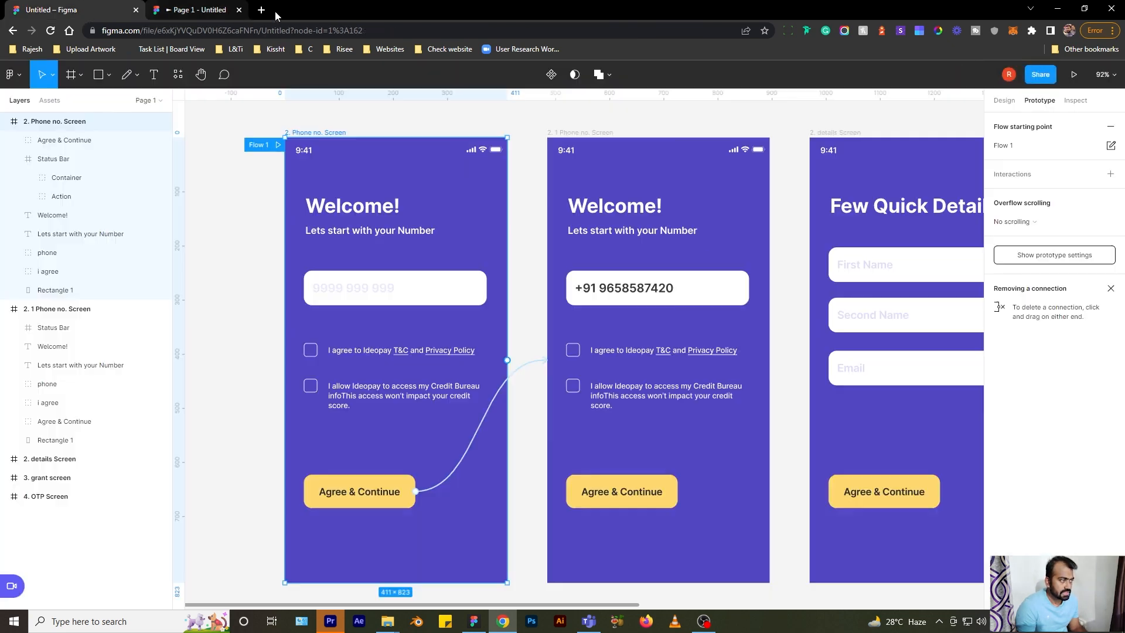
left_click(834, 114)
- Inspect the Welcome! heading's code with CSS as the language
left_click(1077, 103)
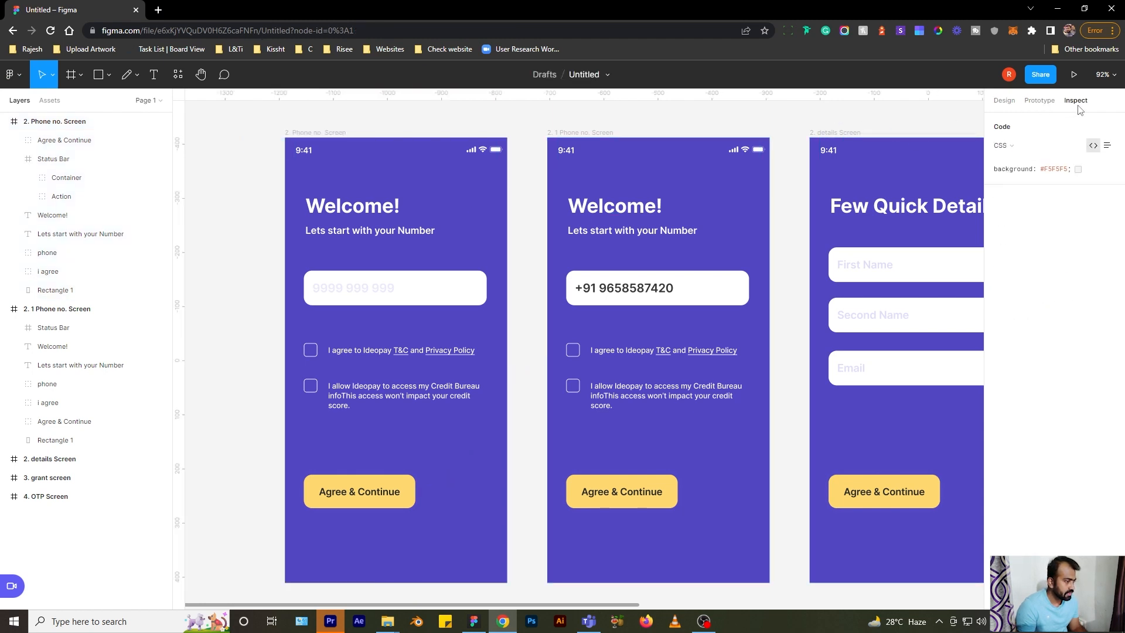
left_click(329, 218)
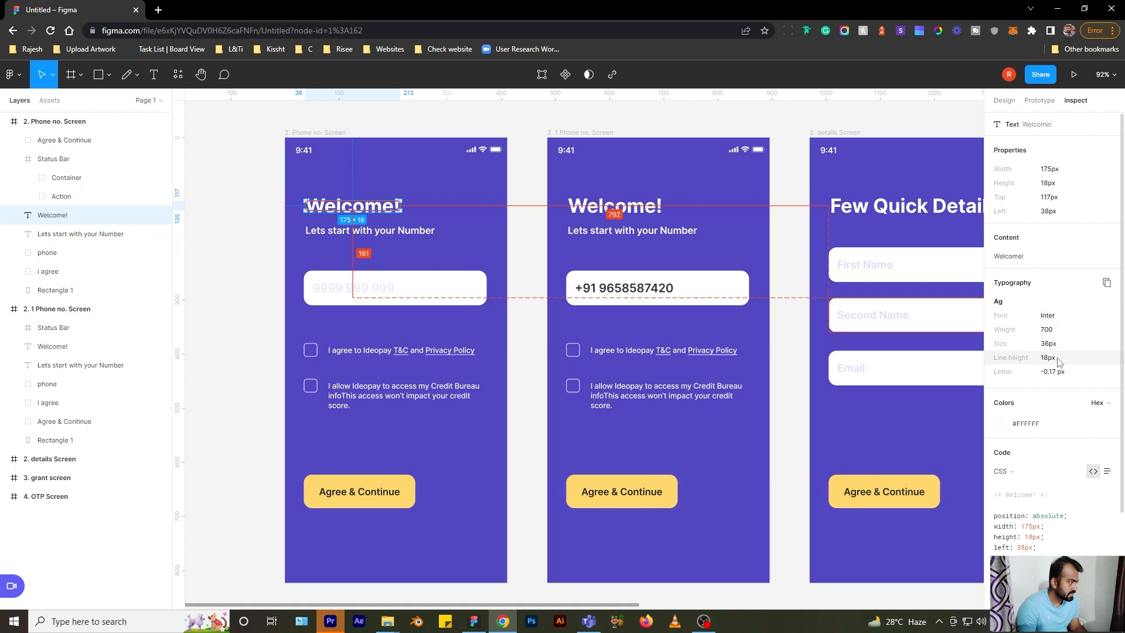
scroll(1060, 362, "down", 2)
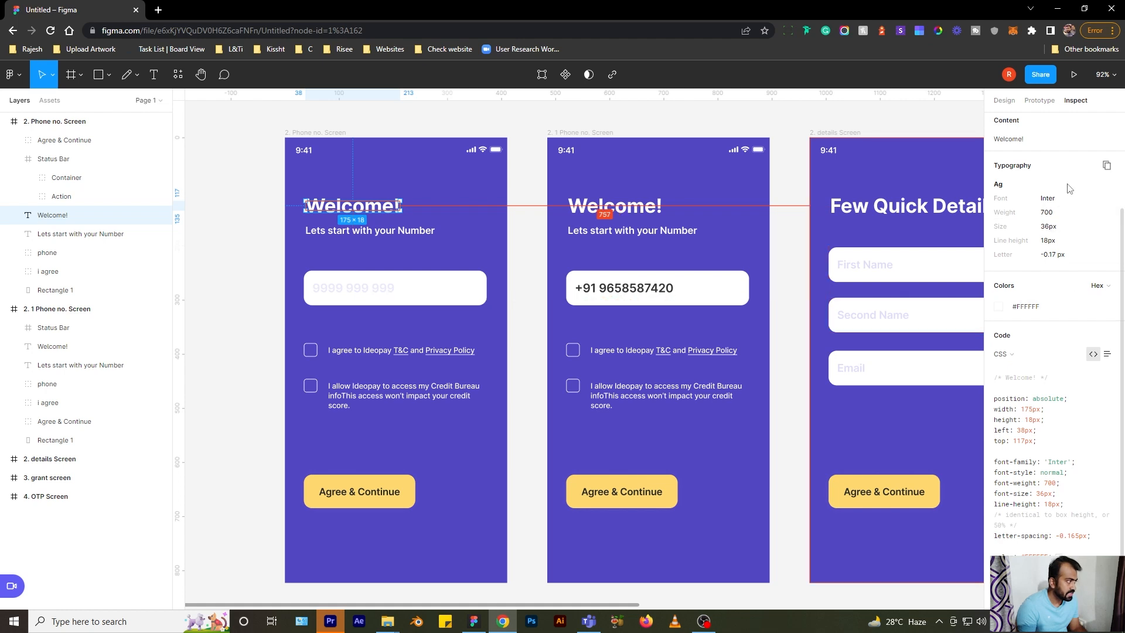
scroll(1065, 182, "up", 2)
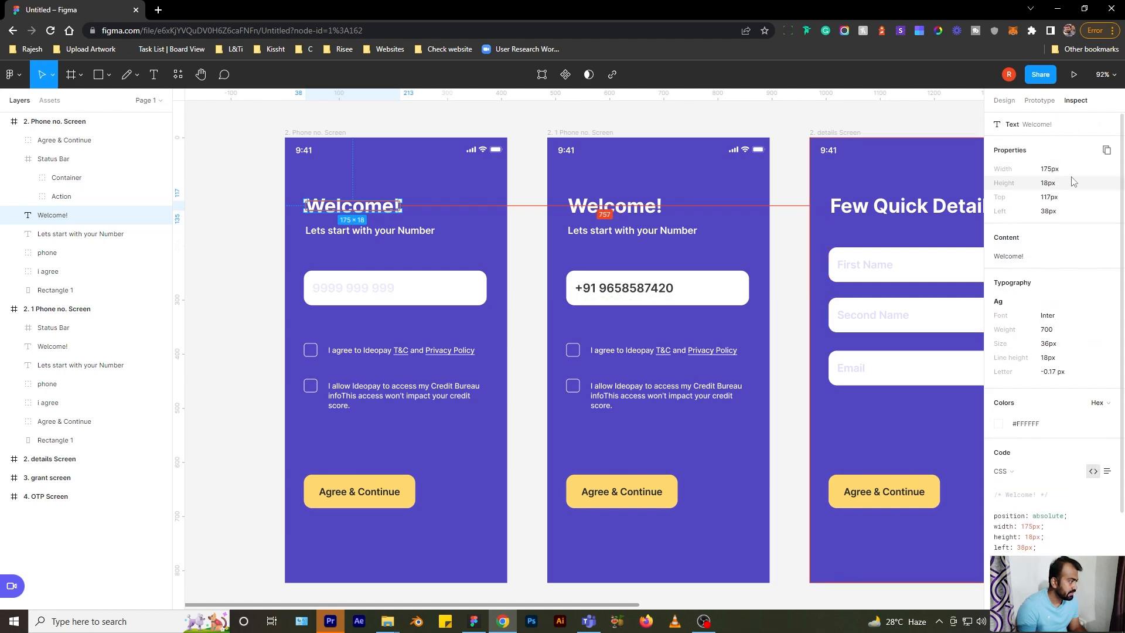
left_click(1001, 471)
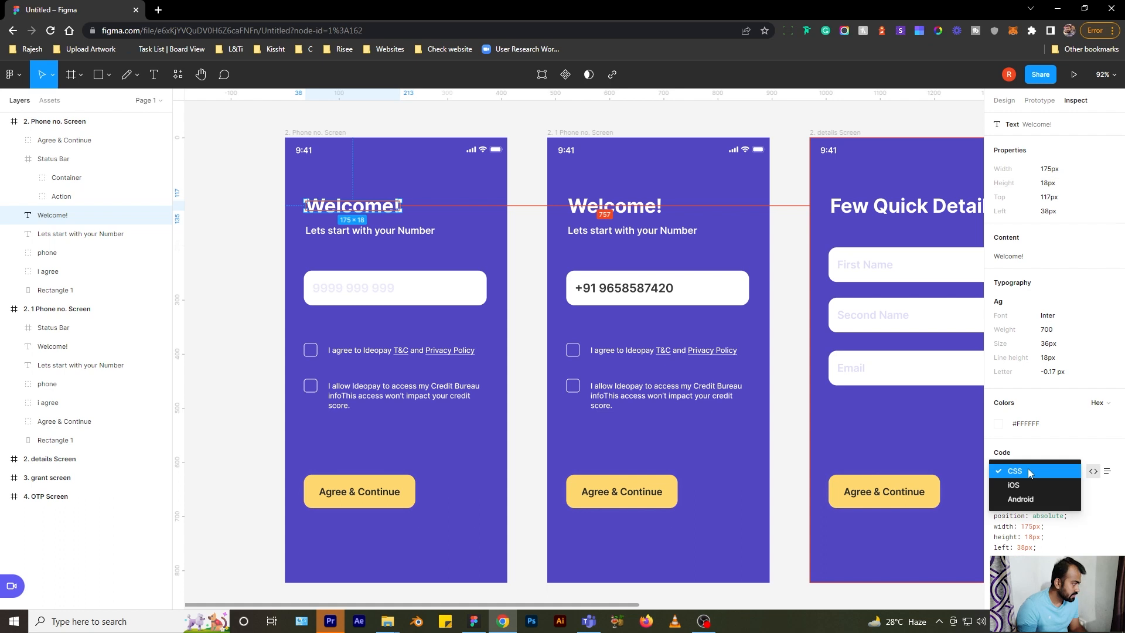
left_click(1032, 470)
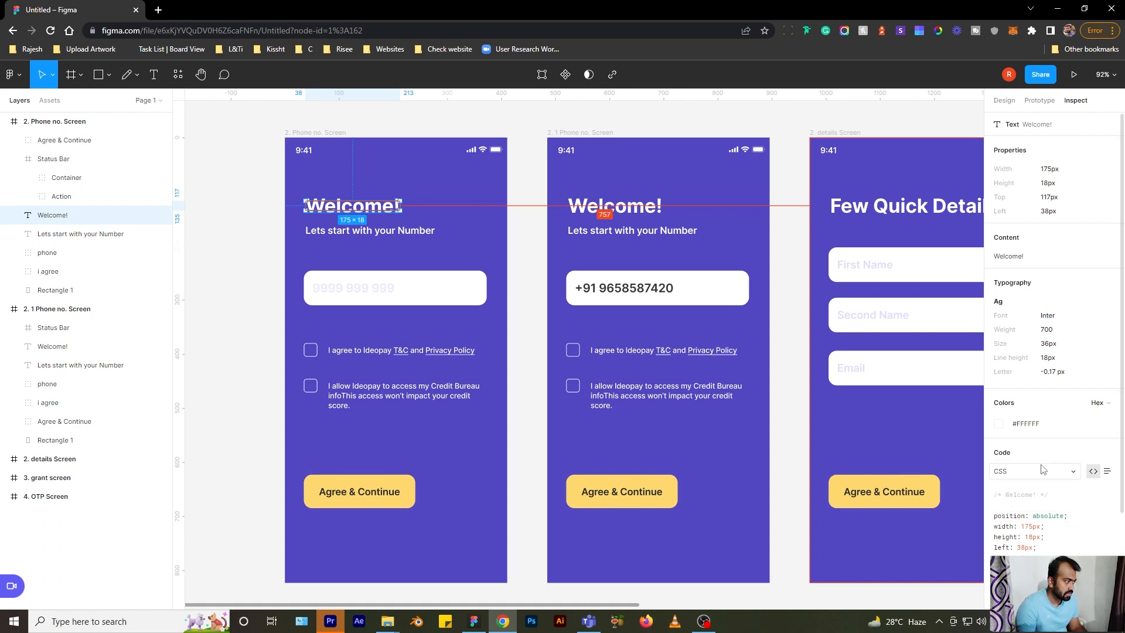
- Compare the heading's code for iOS and Android, then switch back to CSS
left_click(1042, 469)
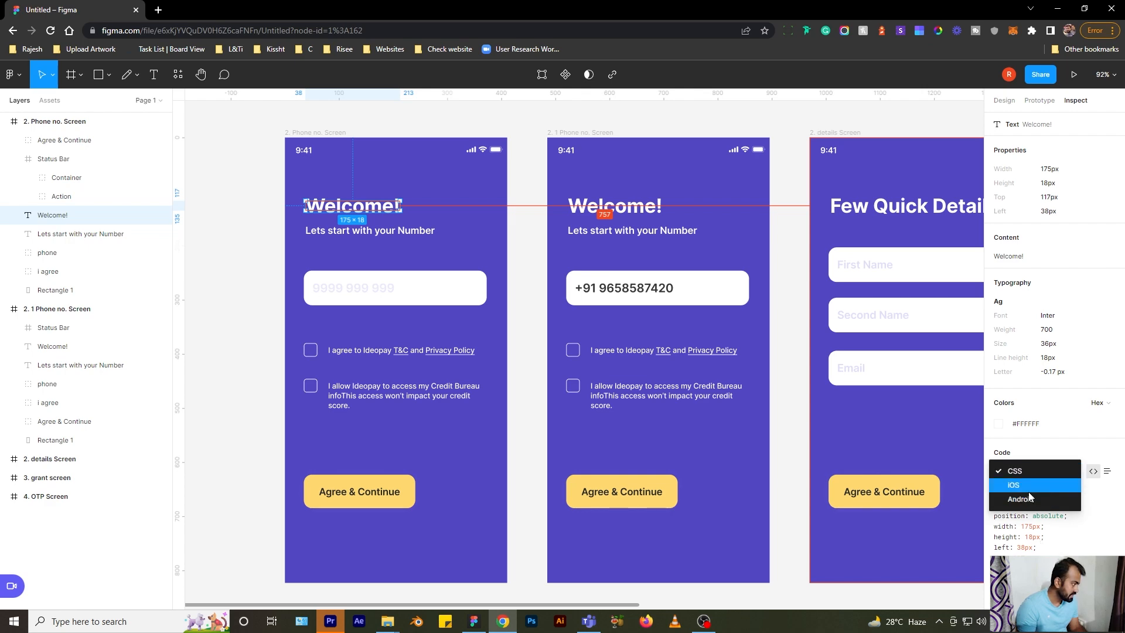
left_click(1026, 488)
scroll(1038, 504, "down", 5)
scroll(1048, 484, "up", 3)
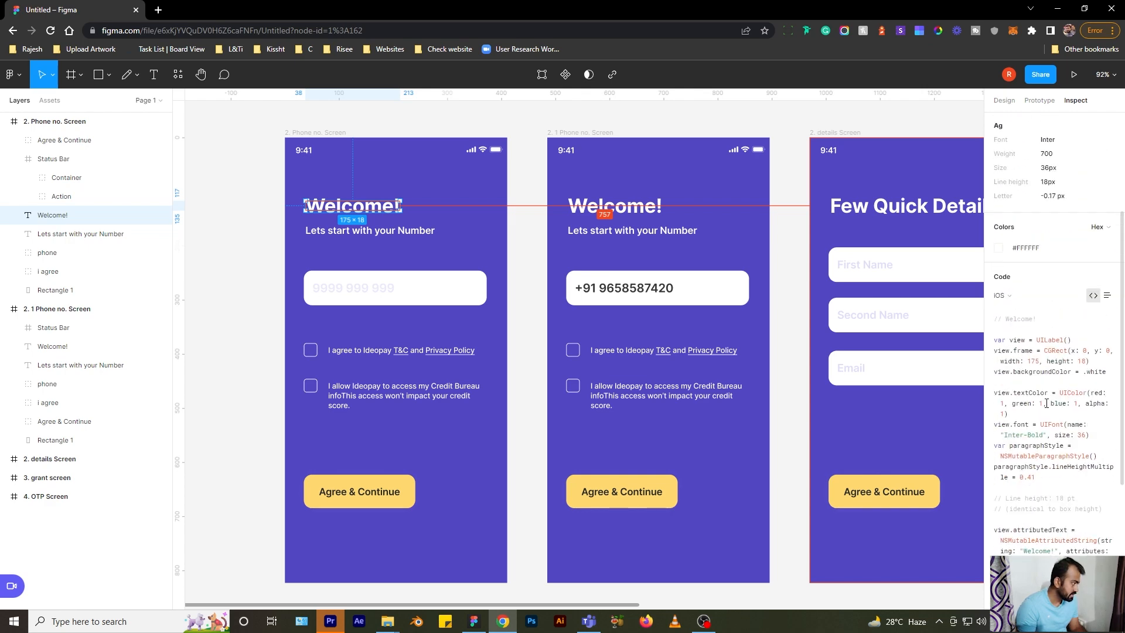
left_click(1039, 301)
left_click(1039, 307)
scroll(1047, 379, "down", 2)
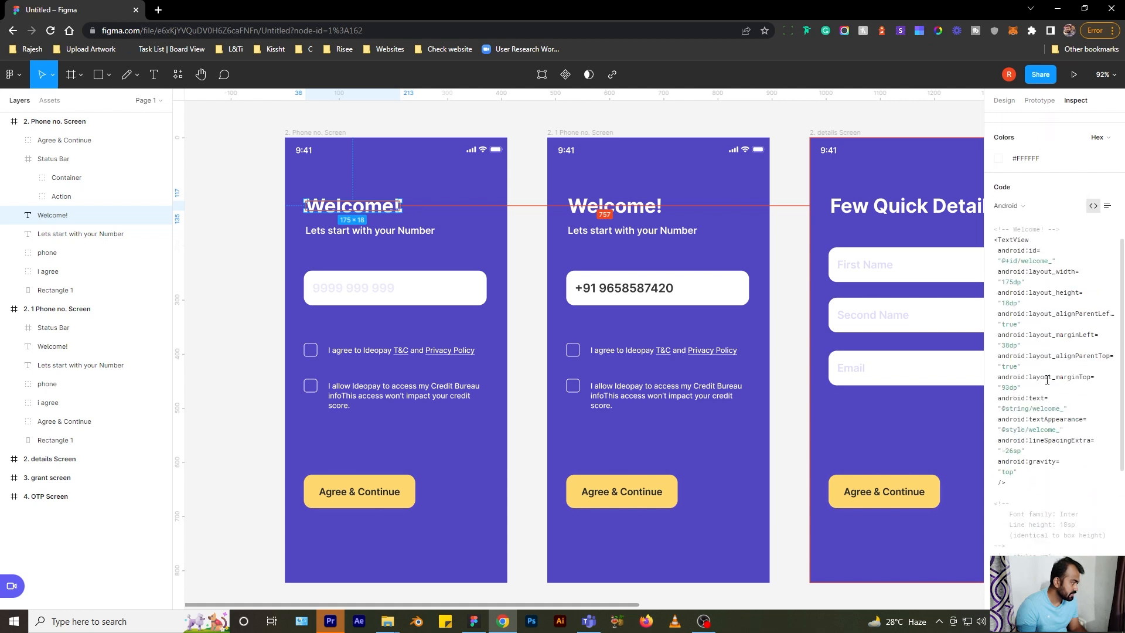
scroll(1047, 379, "up", 2)
left_click(1019, 293)
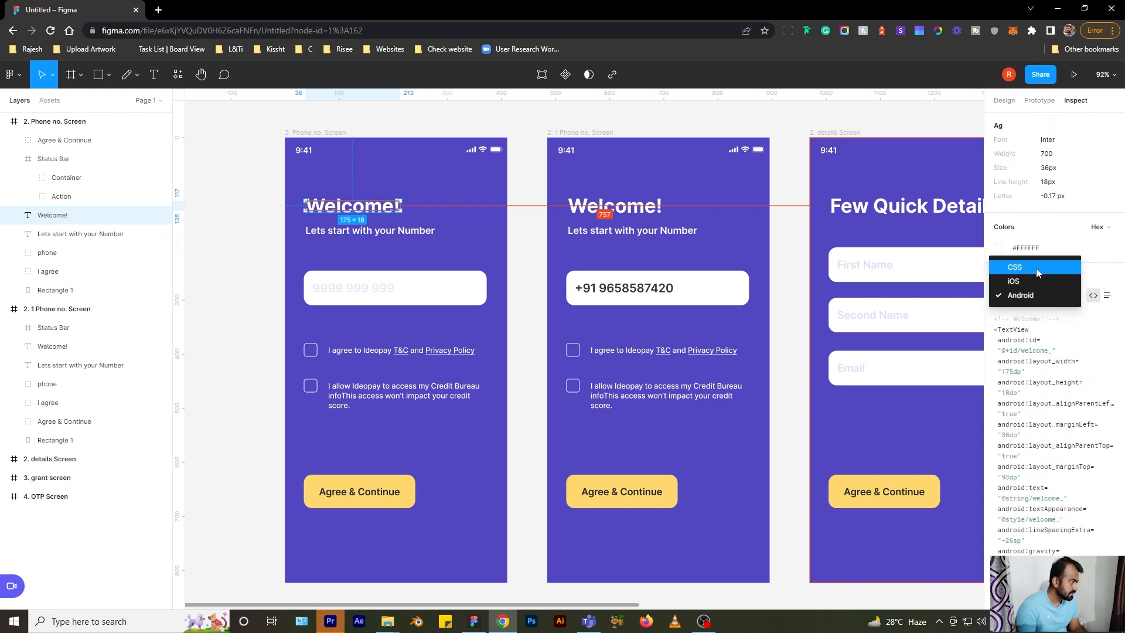
left_click(1031, 270)
- Return to the Design panel and glance at the screen's prototype connections
left_click(1004, 100)
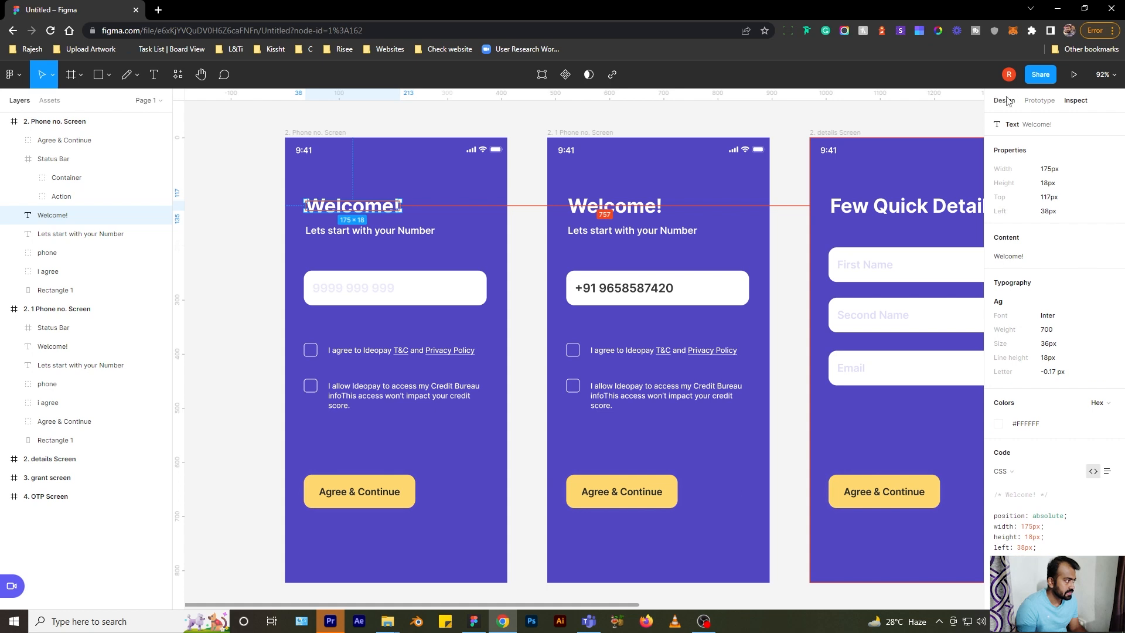
left_click(1039, 100)
left_click(314, 132)
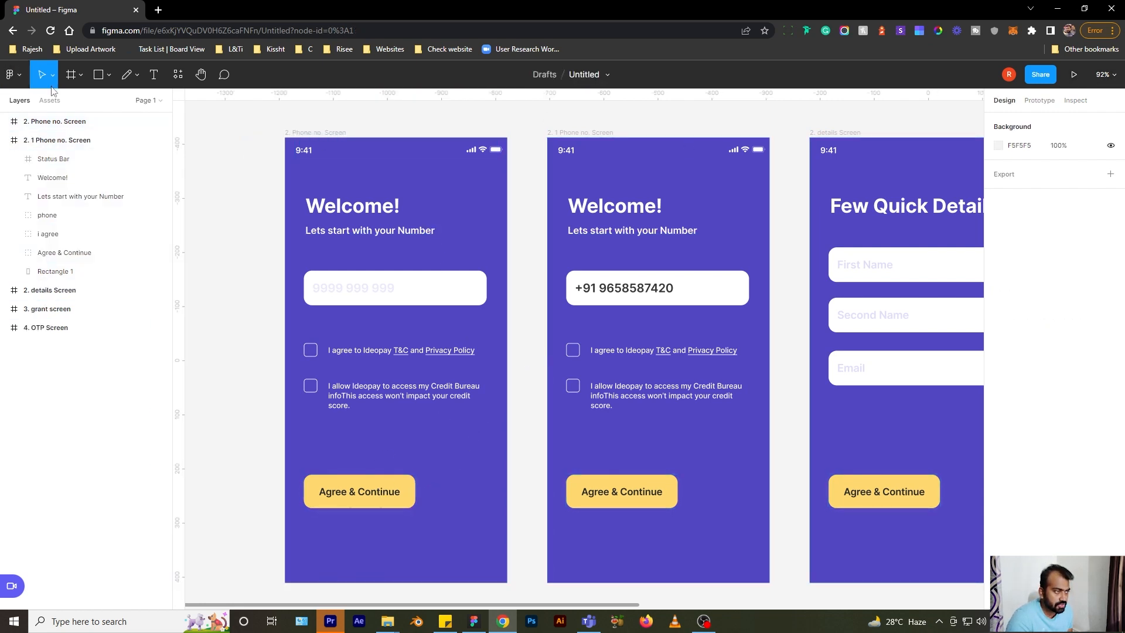
- Draw a slice around the Agree & Continue button and export it as a 1x PNG, Slice 1
left_click(80, 76)
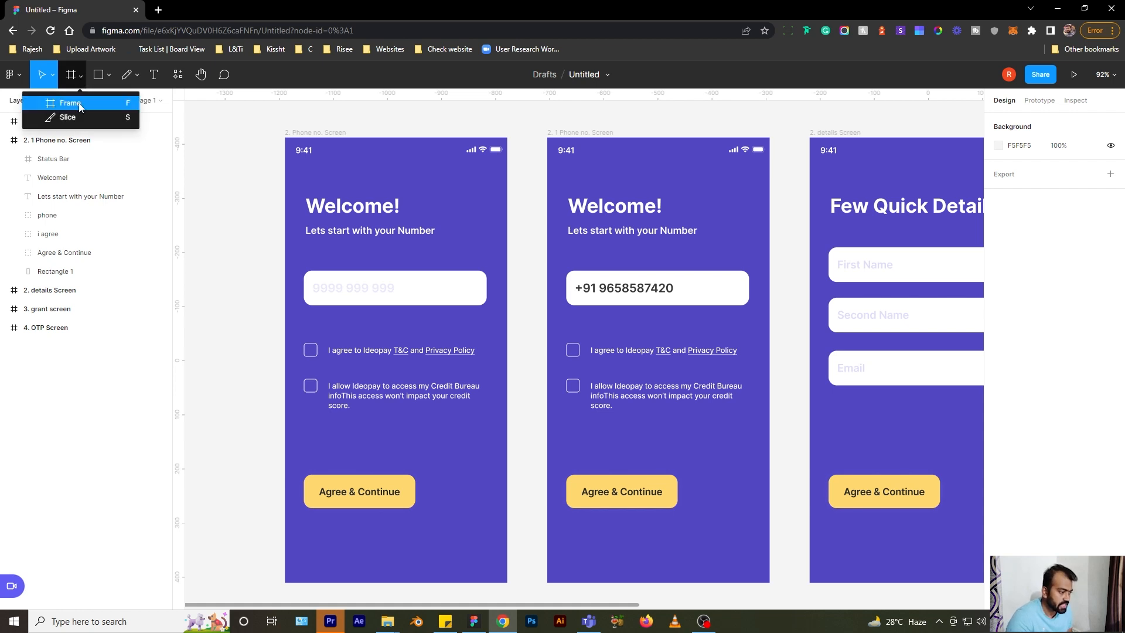
left_click(47, 115)
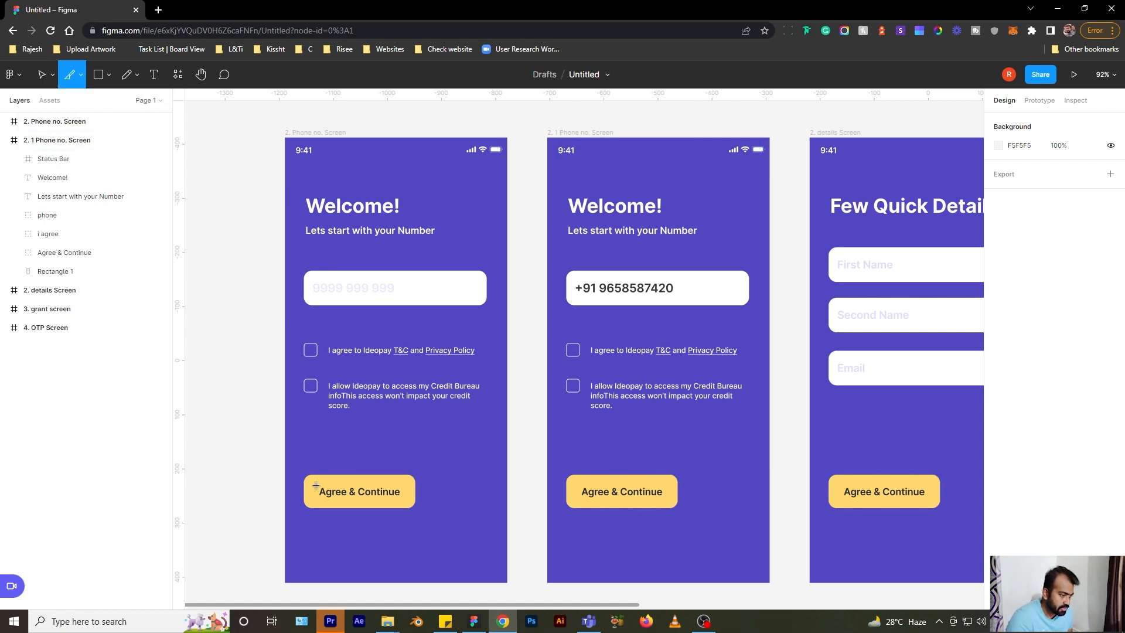
left_click_drag(295, 464, 426, 523)
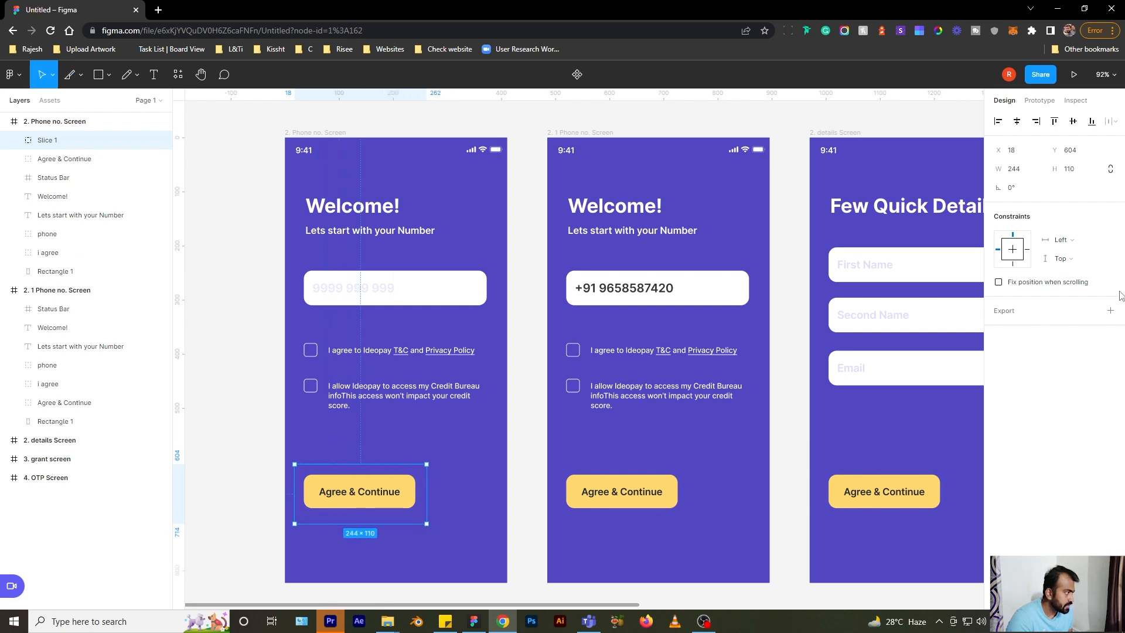
left_click(1004, 315)
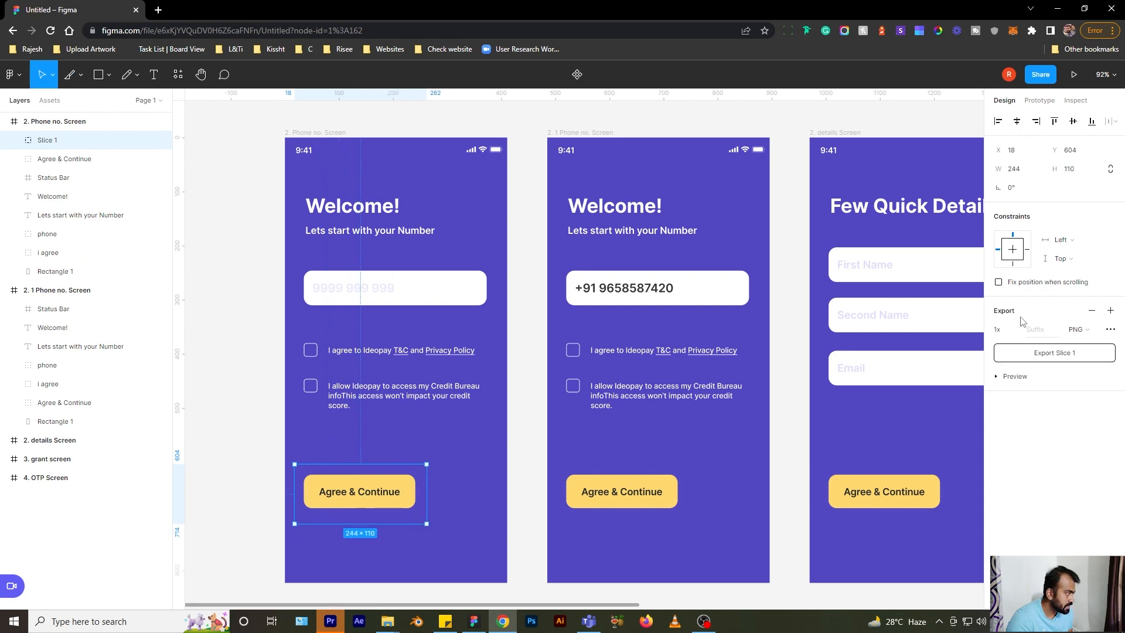
left_click(1080, 353)
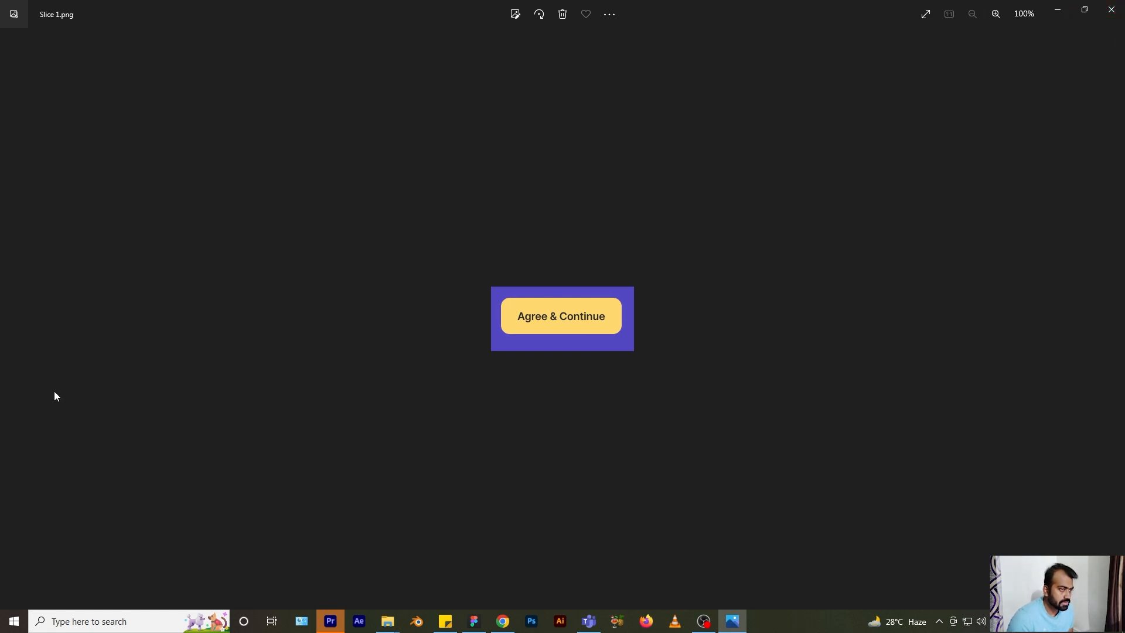
- Delete Slice 1 and add a drop shadow effect to the Agree & Continue button
left_click(1111, 12)
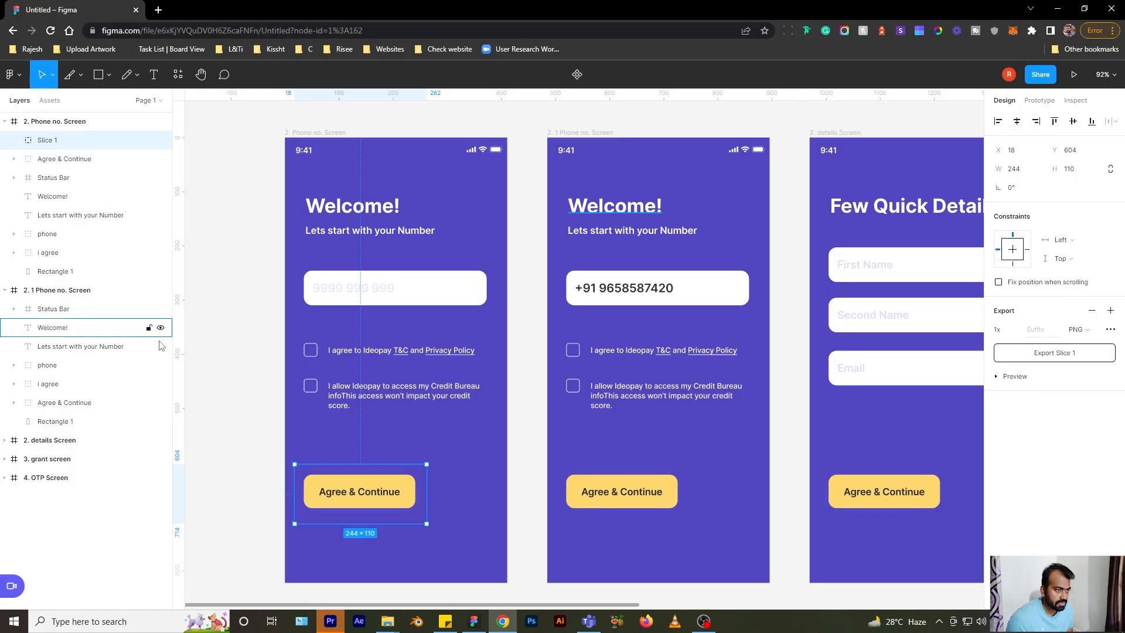
key("Delete")
left_click(80, 141)
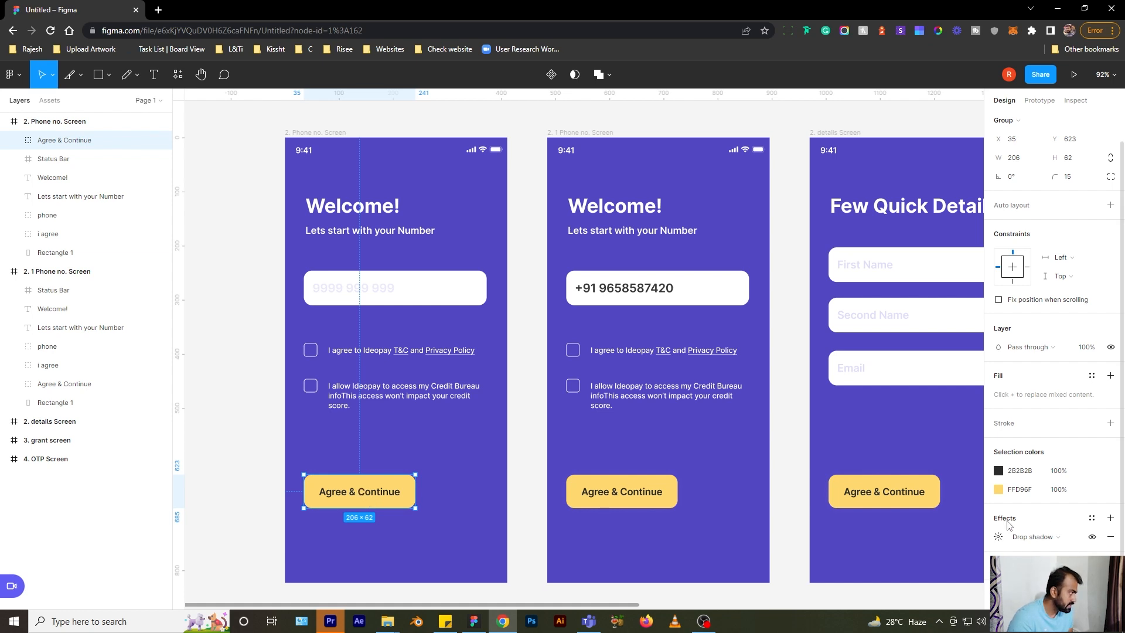
left_click(1024, 538)
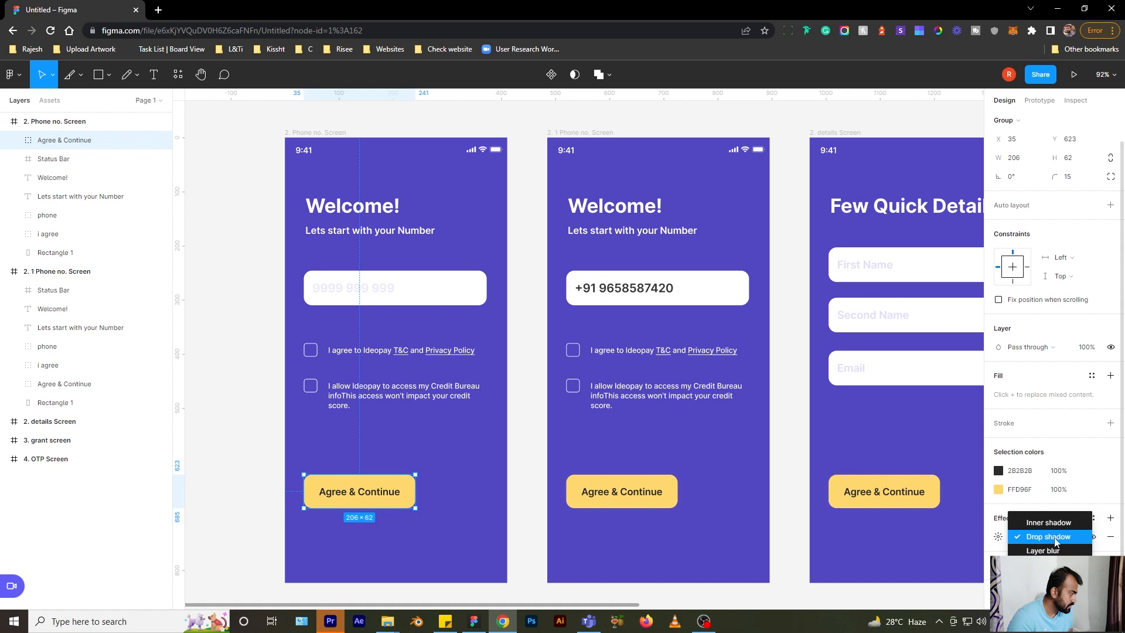
left_click(1056, 540)
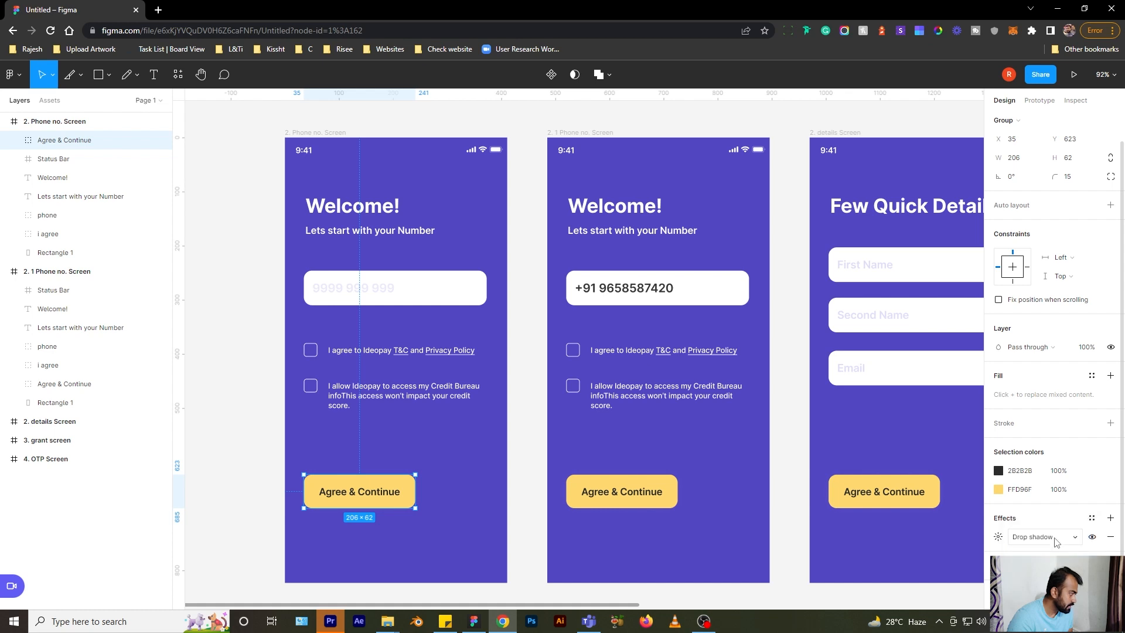
left_click(1000, 539)
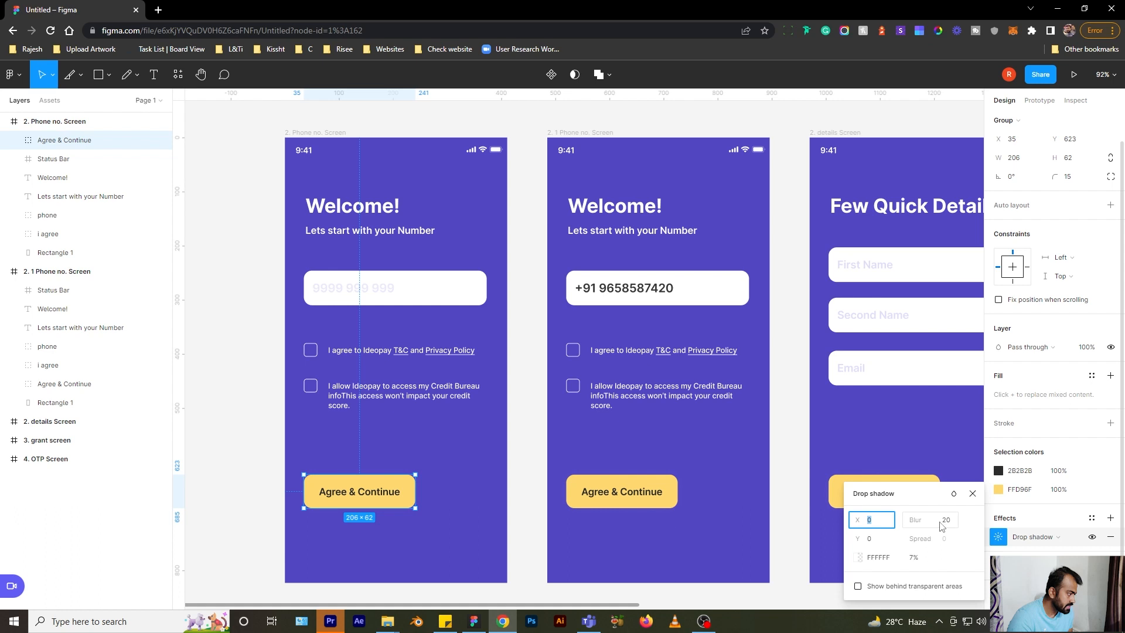
- Set the drop shadow to blur 27, colour 000000 and 50% opacity
left_click_drag(921, 519, 1020, 525)
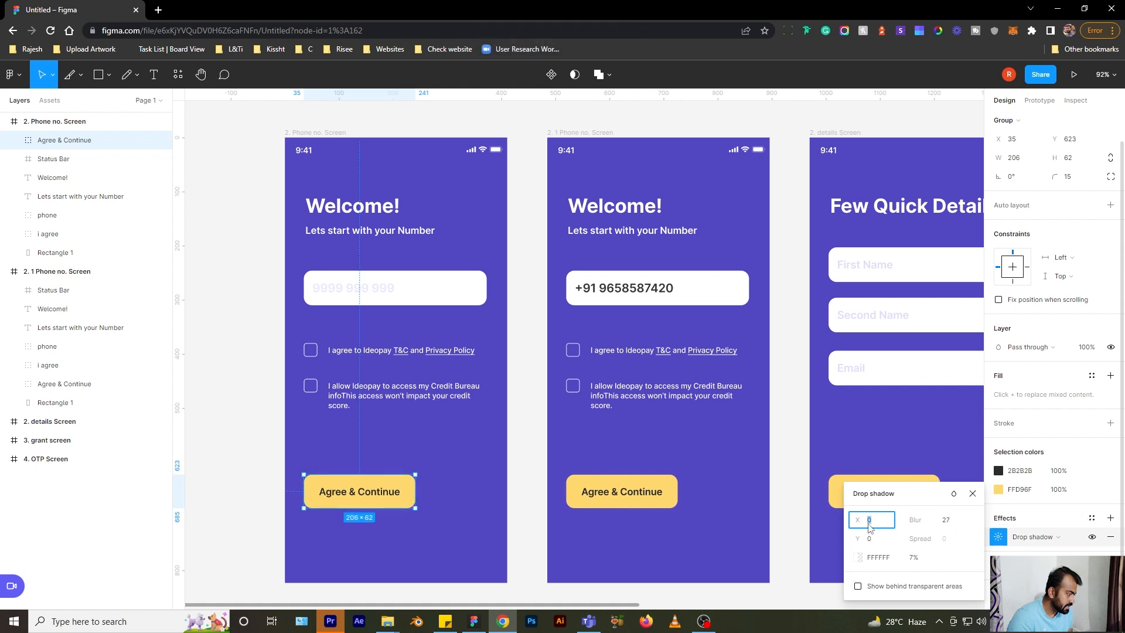
left_click(909, 560)
left_click(859, 560)
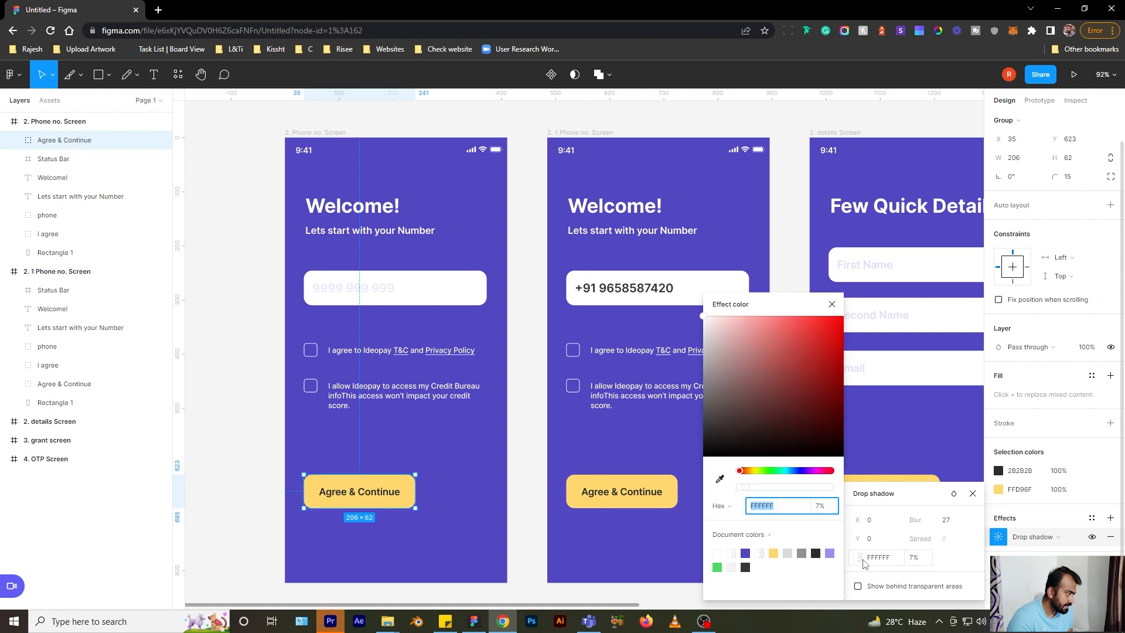
left_click_drag(765, 388, 663, 466)
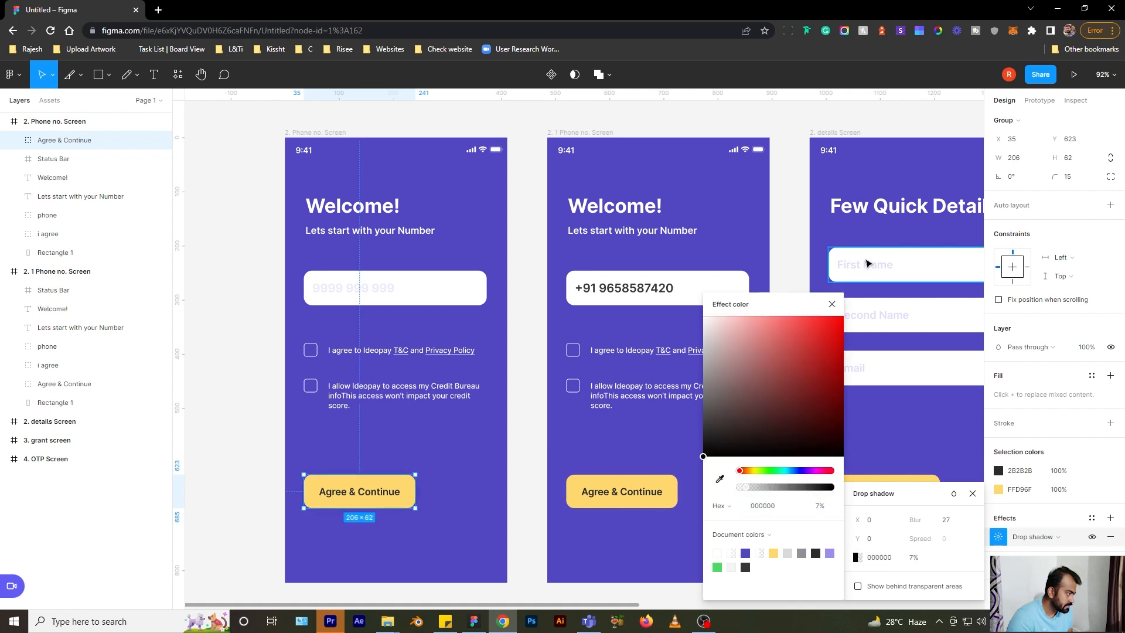
left_click(831, 305)
left_click(916, 561)
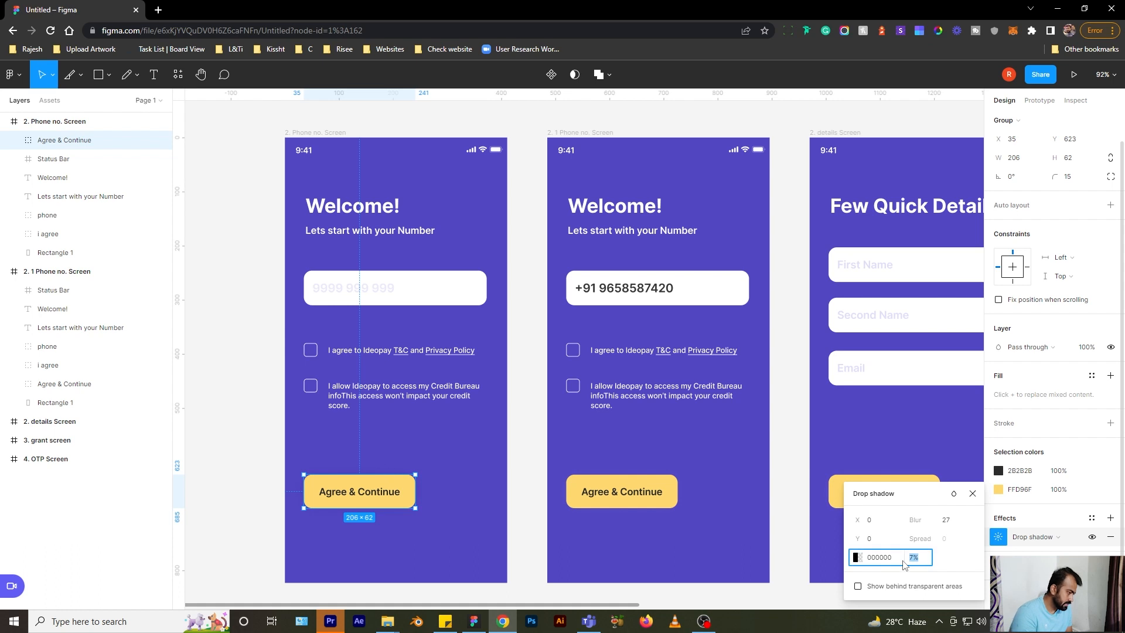
type("50")
key("Return")
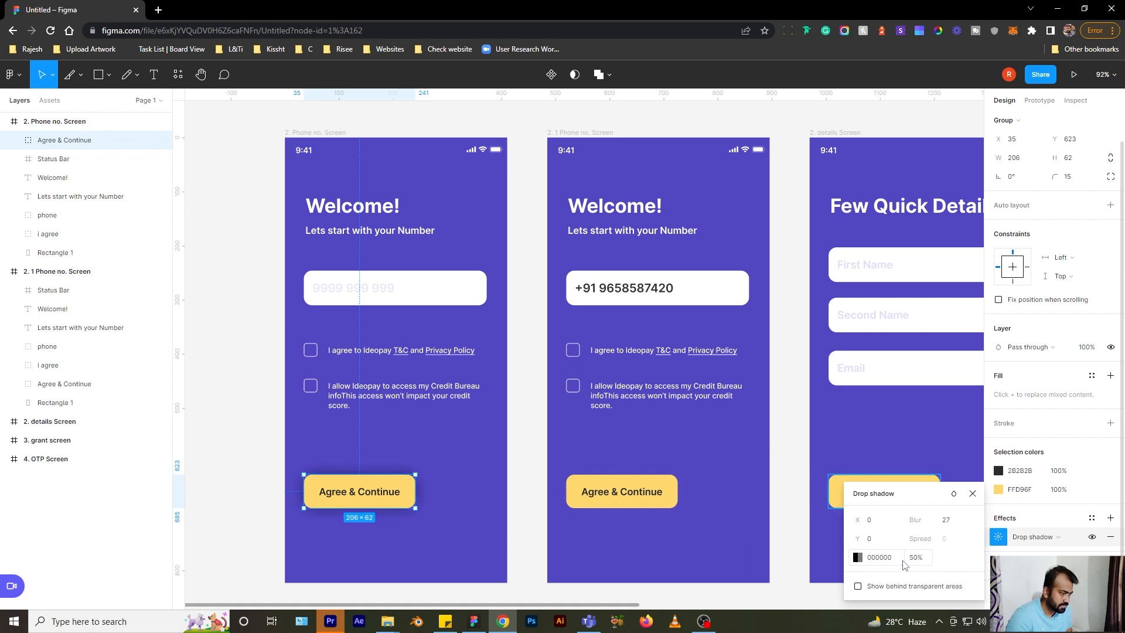
- Preview the button's shadow and review its drop shadow settings at offset 0
left_click(233, 480)
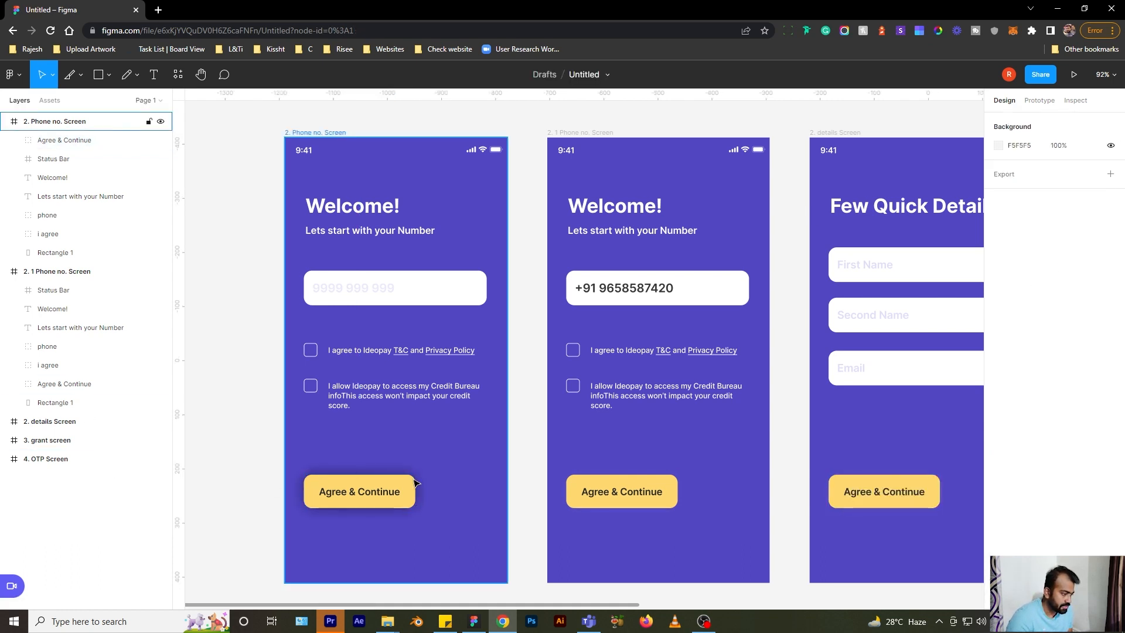
left_click(387, 502)
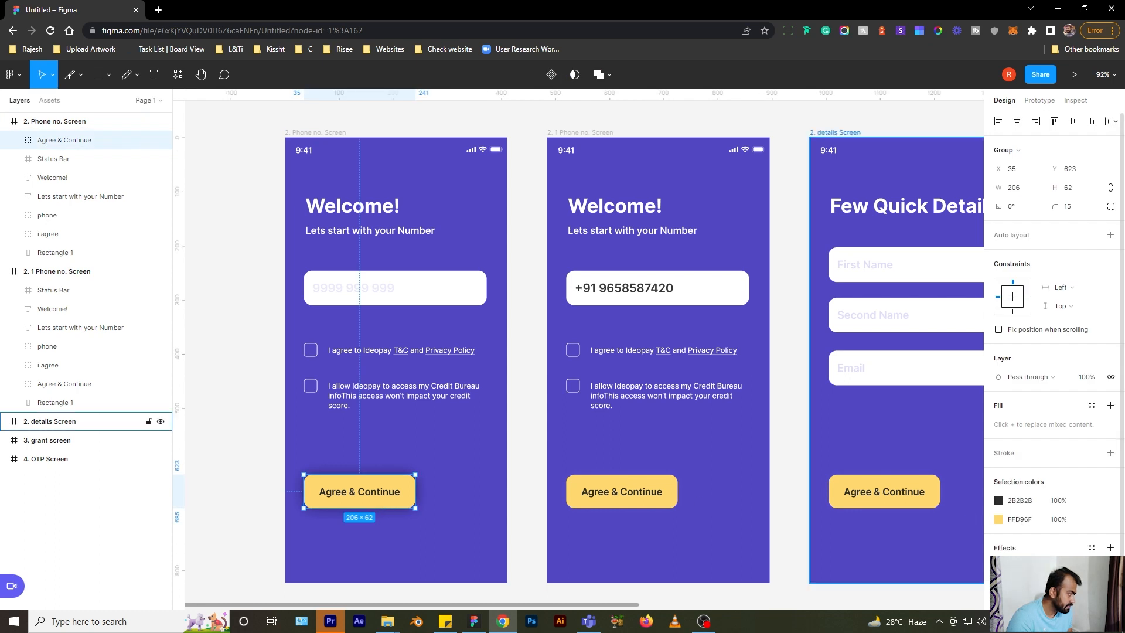
left_click(998, 566)
left_click(883, 498)
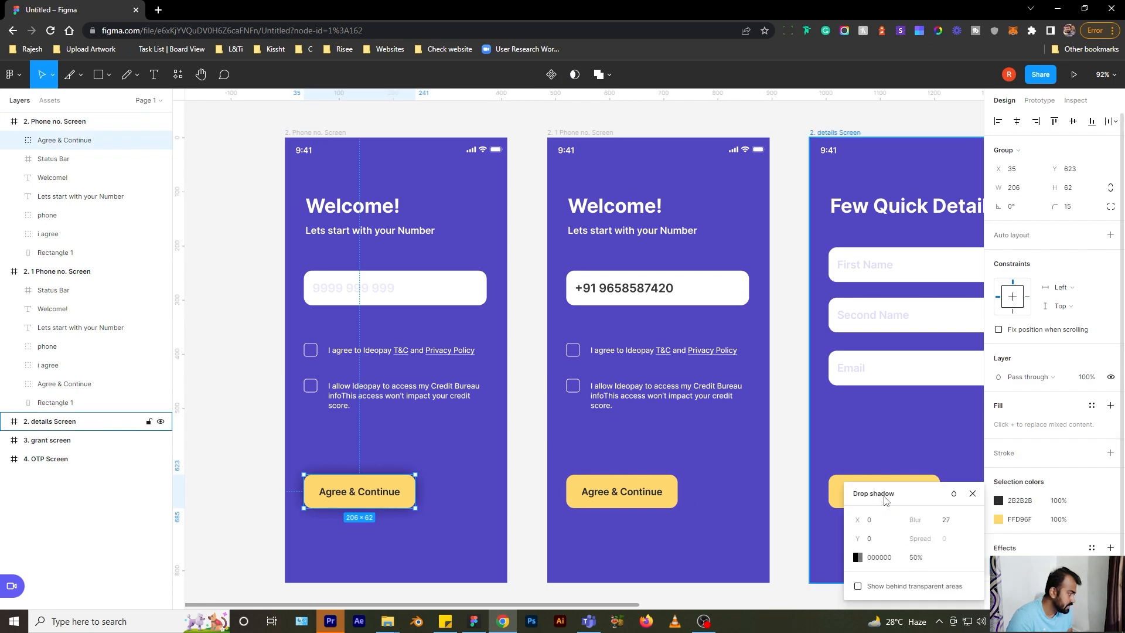
left_click(973, 493)
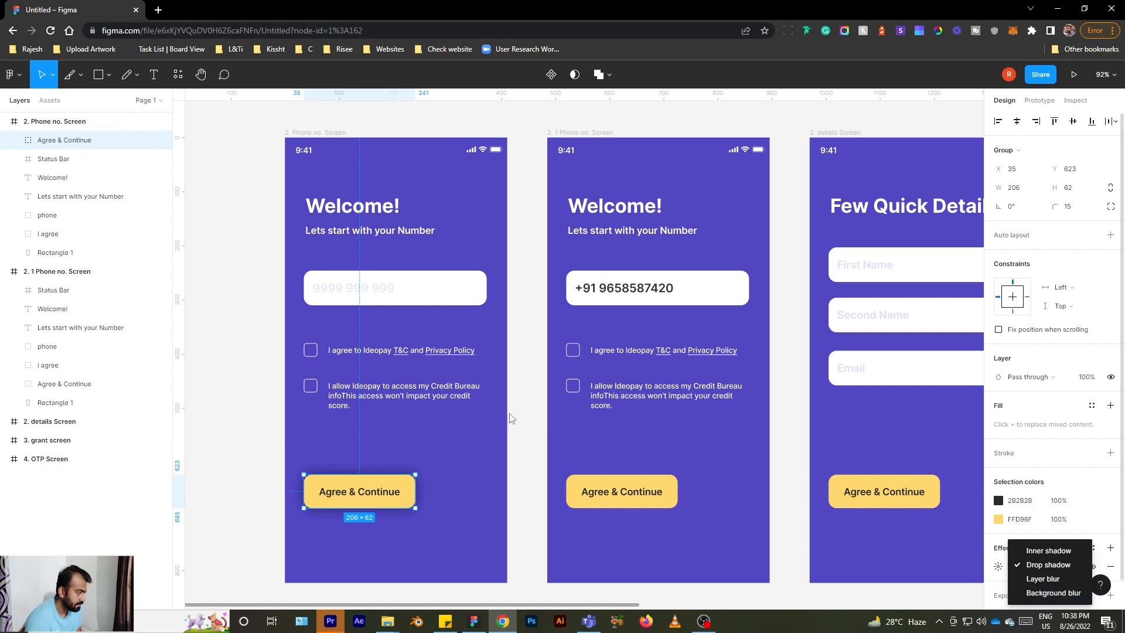
- Set the phone number input's height to 70, sizing it to 338×70
left_click(375, 293)
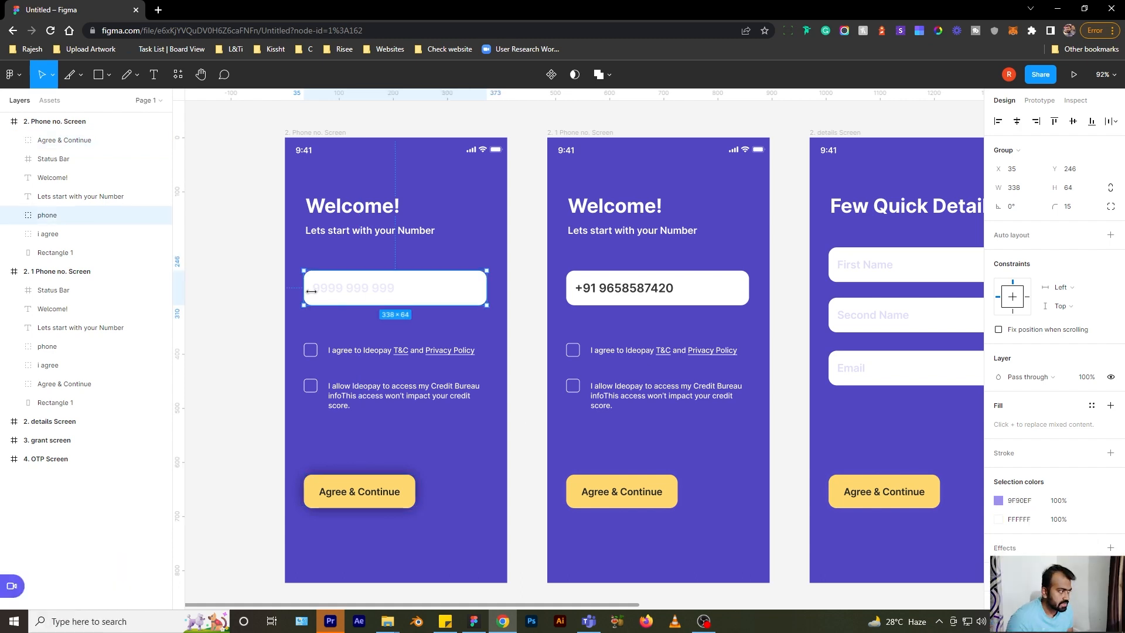
left_click_drag(998, 189, 1053, 188)
key("ctrl+z")
left_click(1068, 189)
type("70")
key("Return")
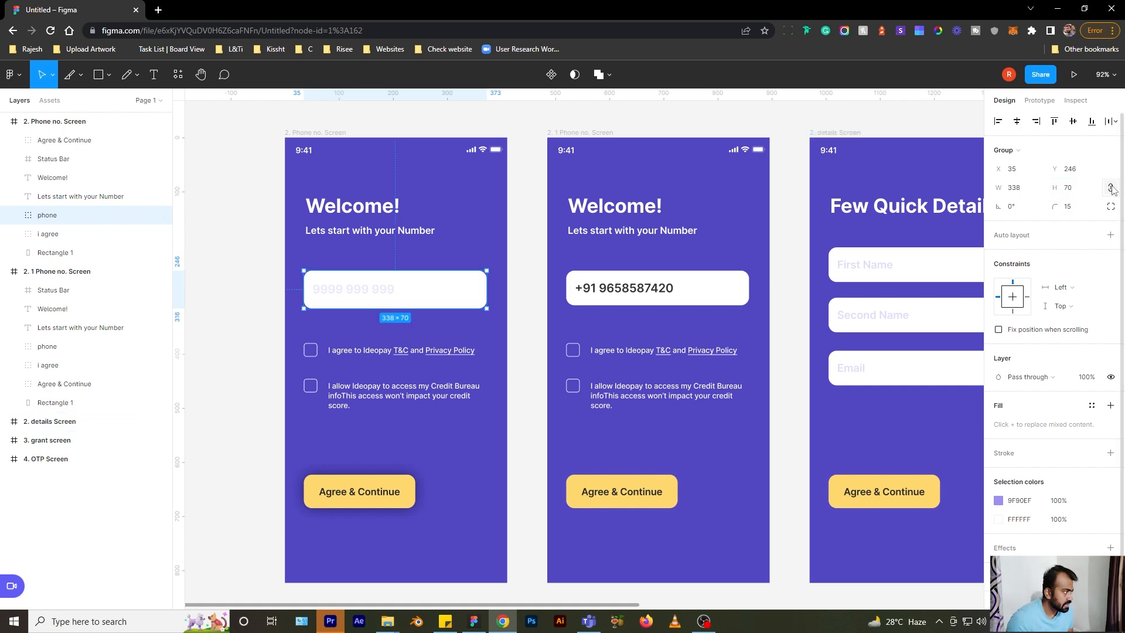
left_click(1111, 188)
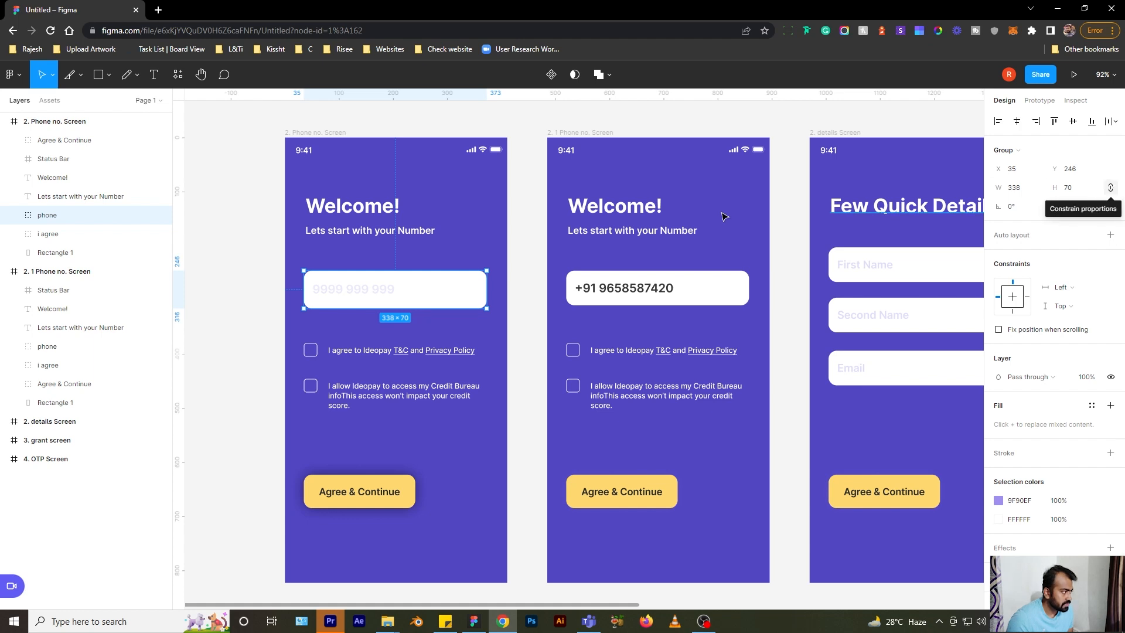
mouse_move(1054, 188)
left_mouse_down()
mouse_move(1083, 189)
mouse_move(1068, 183)
left_mouse_up()
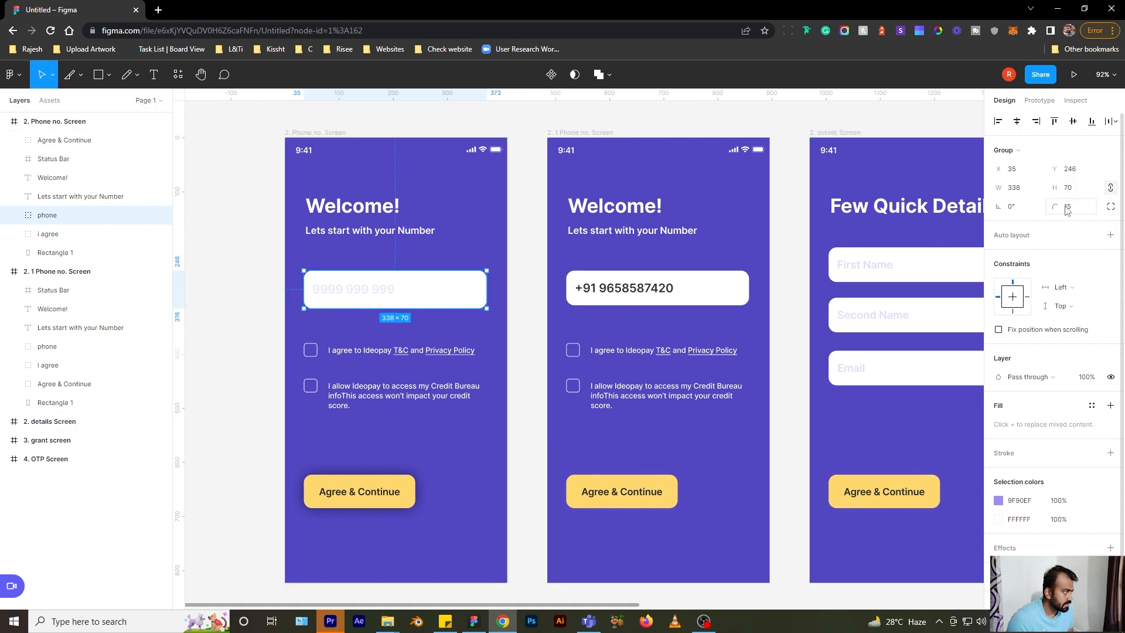
- Give the input independent corner radii of 15, 15, 5 and 5
left_click_drag(1058, 208, 949, 238)
left_click_drag(1053, 206, 1001, 205)
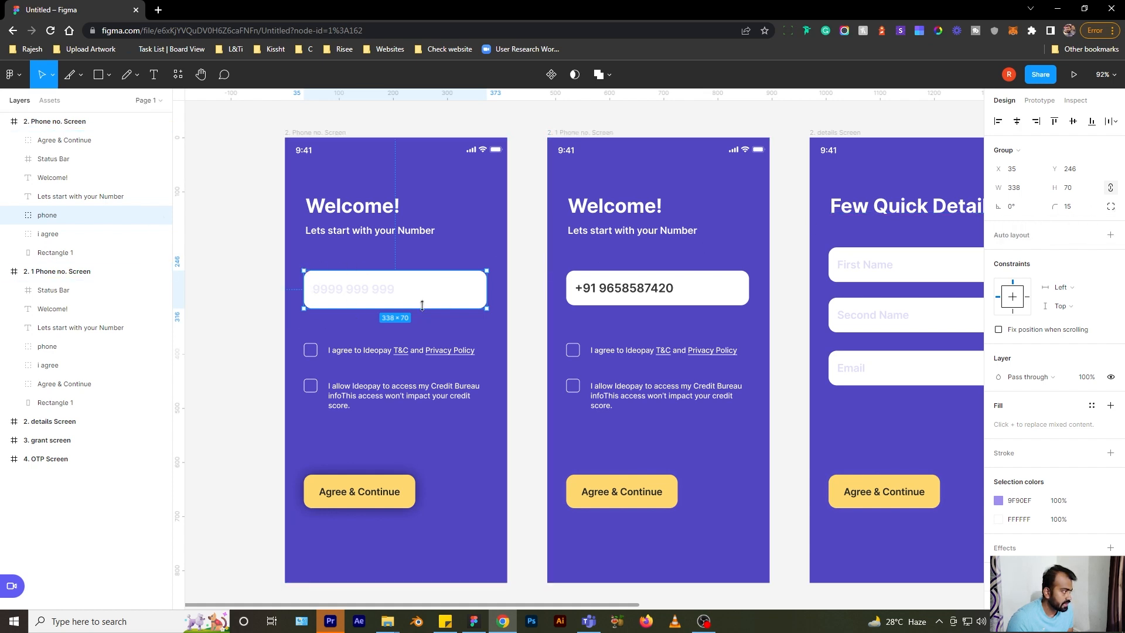
left_click(1110, 206)
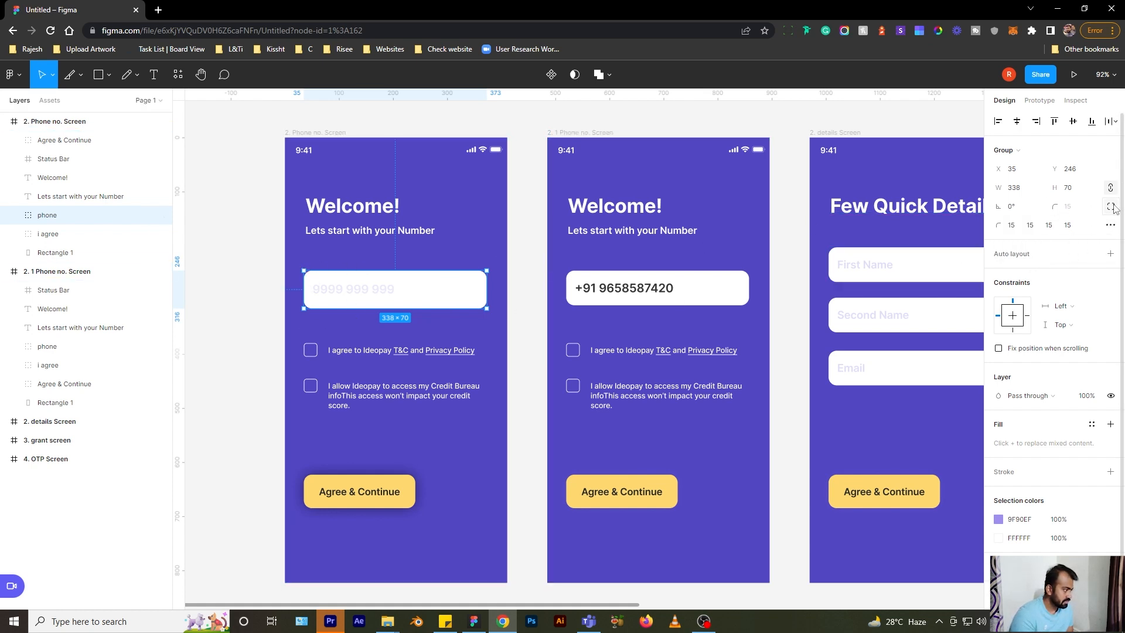
left_click(1049, 225)
type("5")
left_click(1067, 227)
type("5")
key("Return")
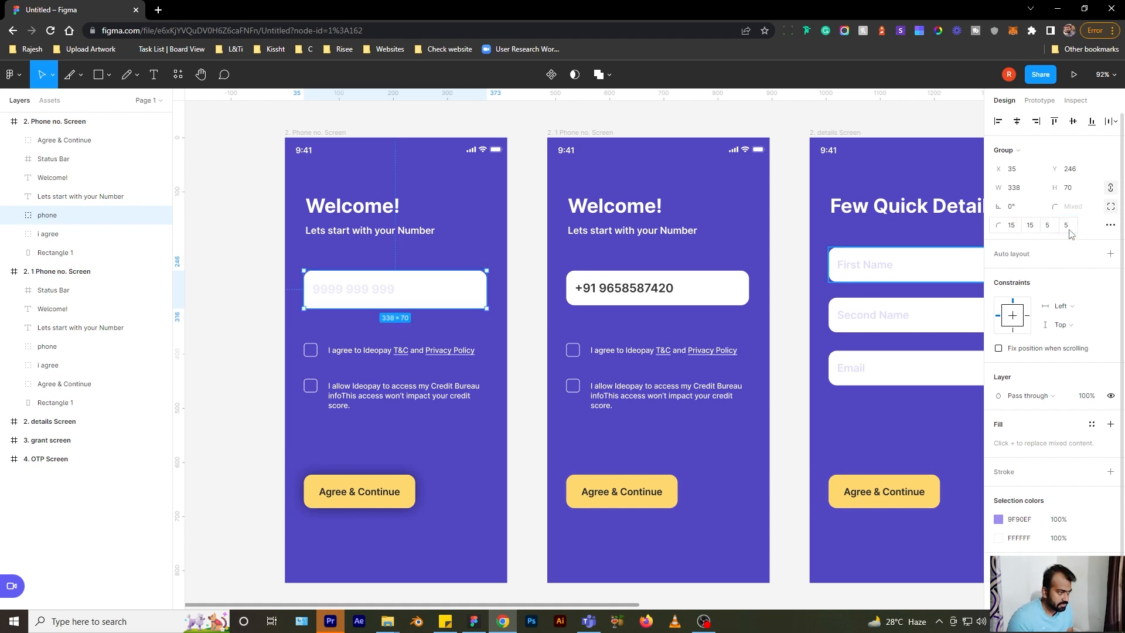
key("Escape")
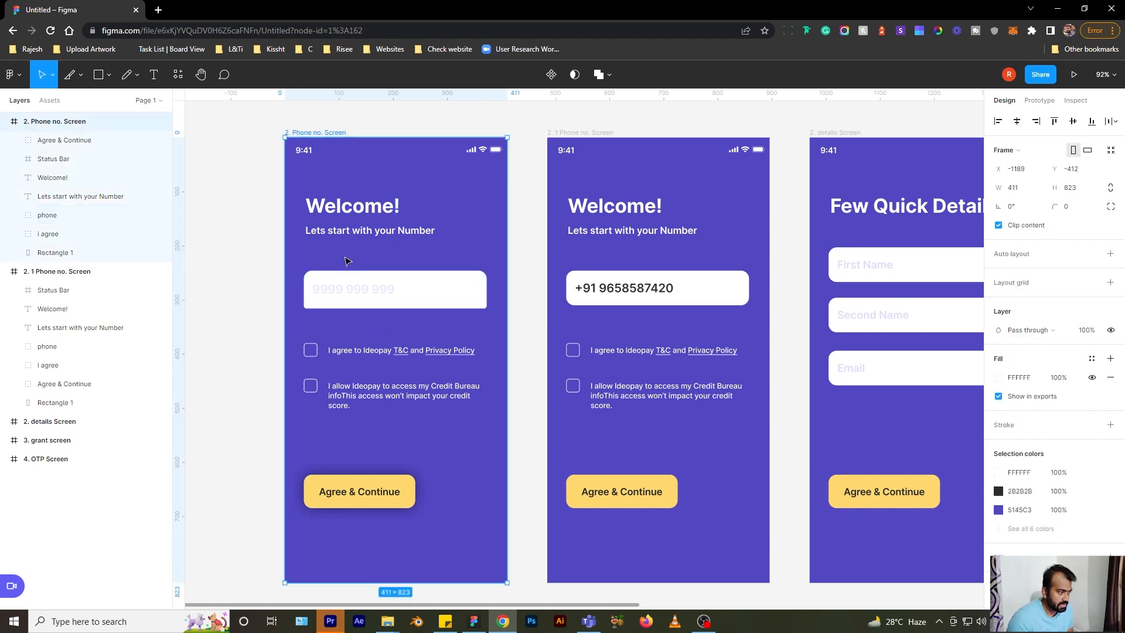
- Add a drop shadow to the Agree & Continue button and check the PNG export format
left_click(359, 292)
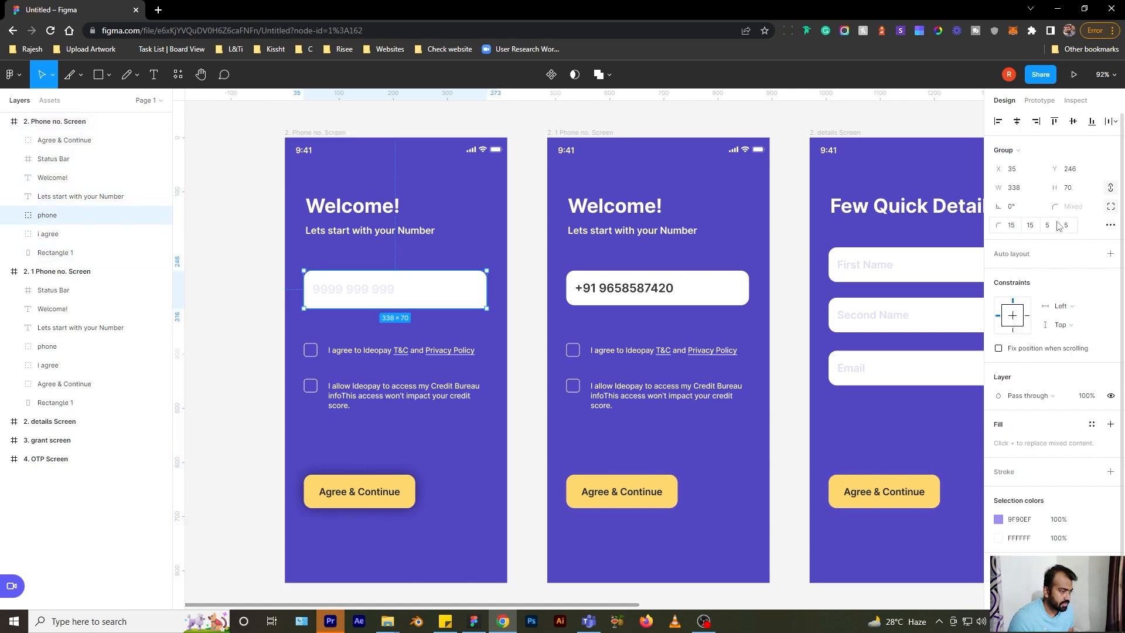
left_click(400, 498)
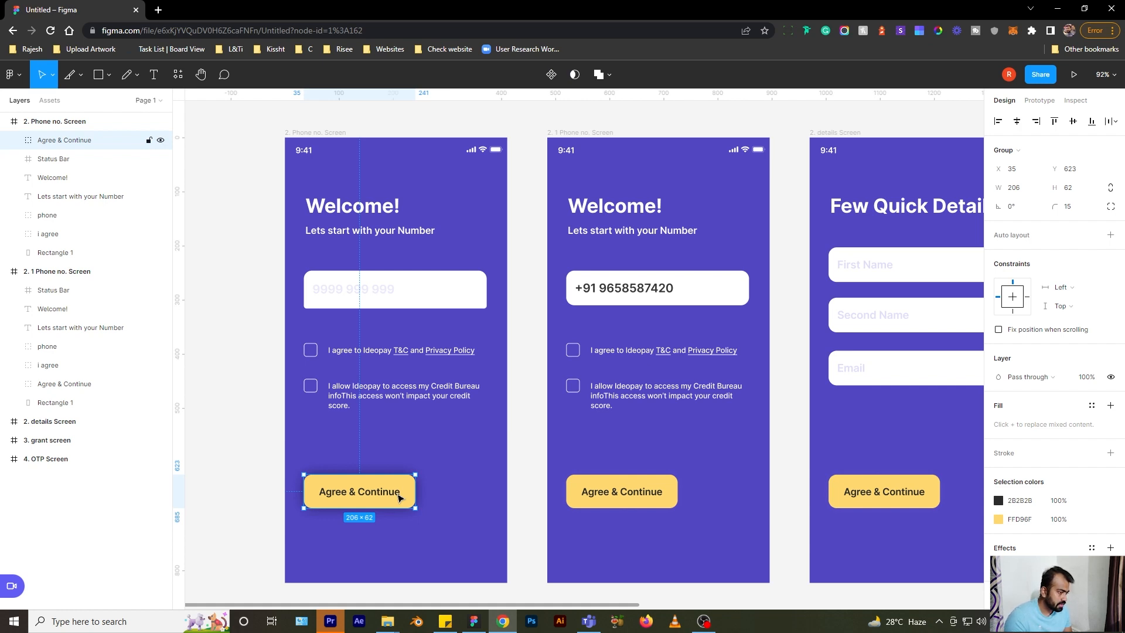
left_click(1110, 548)
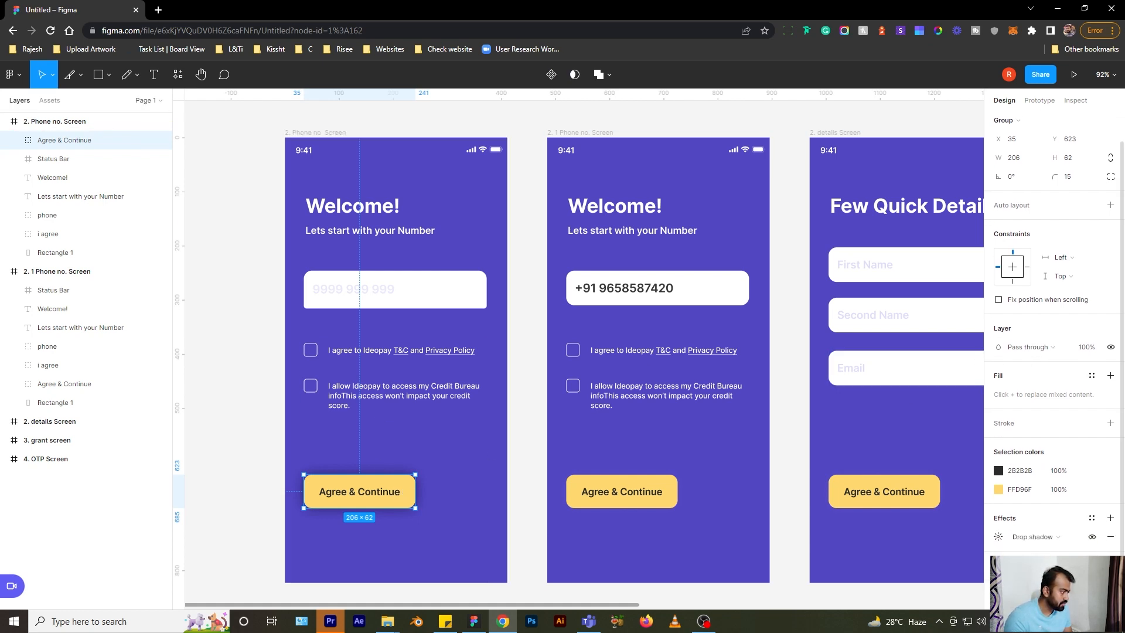
scroll(1080, 470, "down", 3)
left_click(1091, 520)
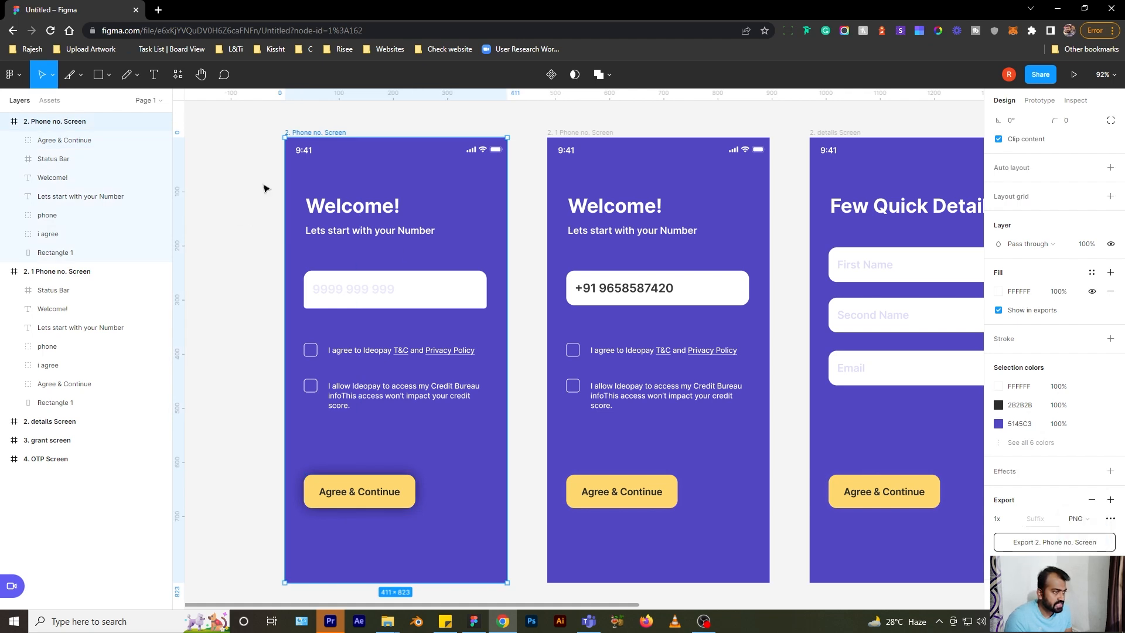
- Select the 2. Phone no. Screen frame and export it as a 1x PNG
left_click(1012, 521)
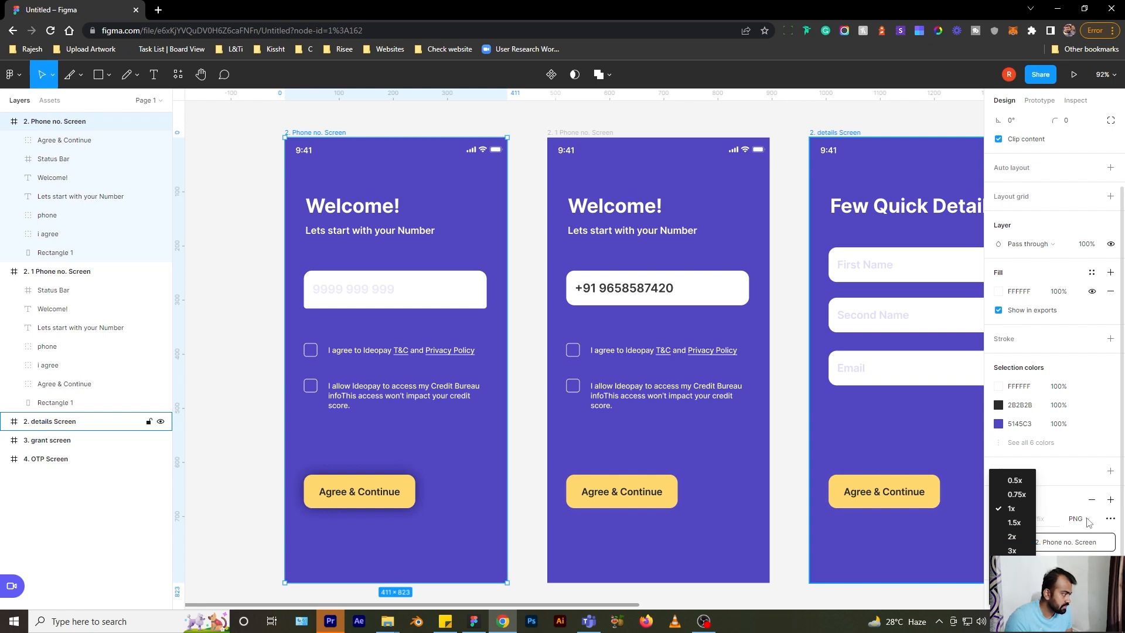
left_click(1116, 521)
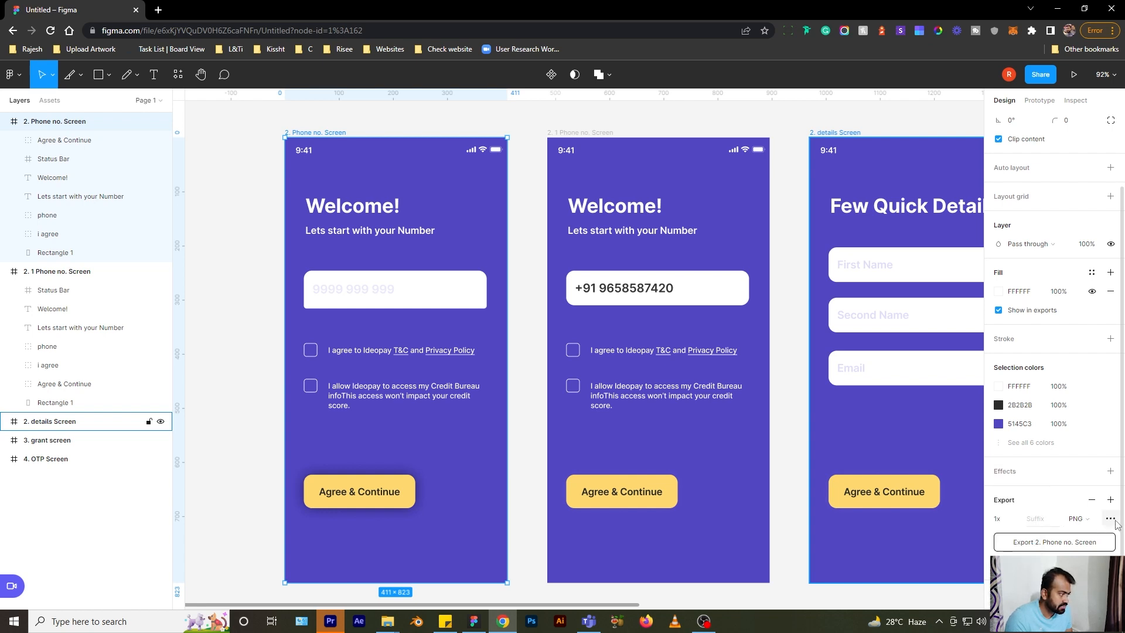
left_click(1115, 521)
left_click(276, 284)
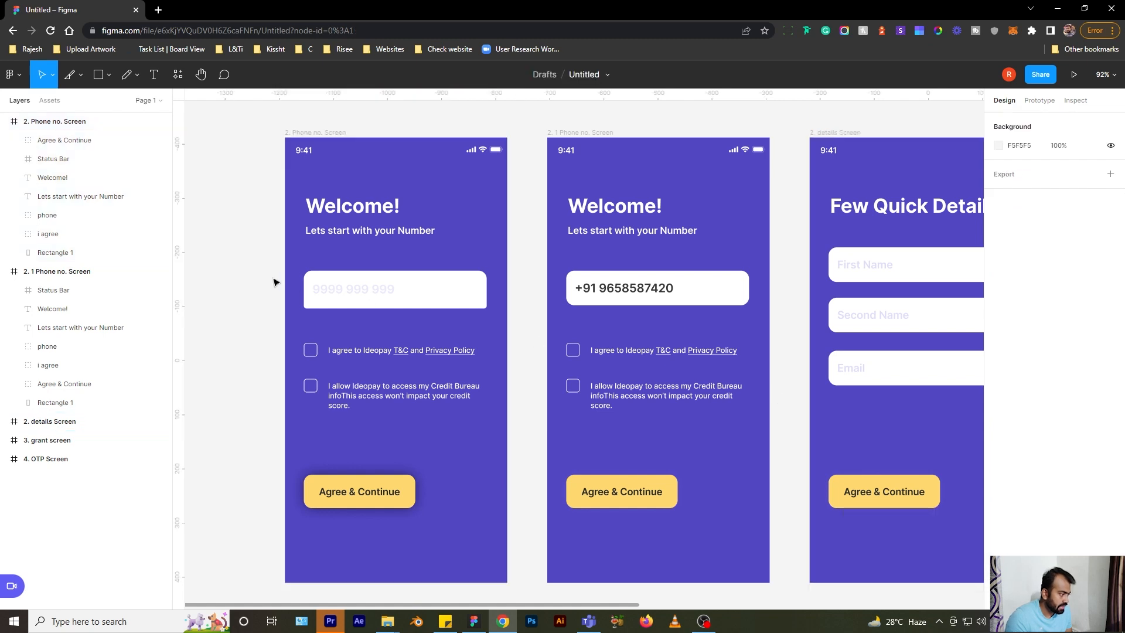
left_click(322, 132)
scroll(1076, 513, "down", 3)
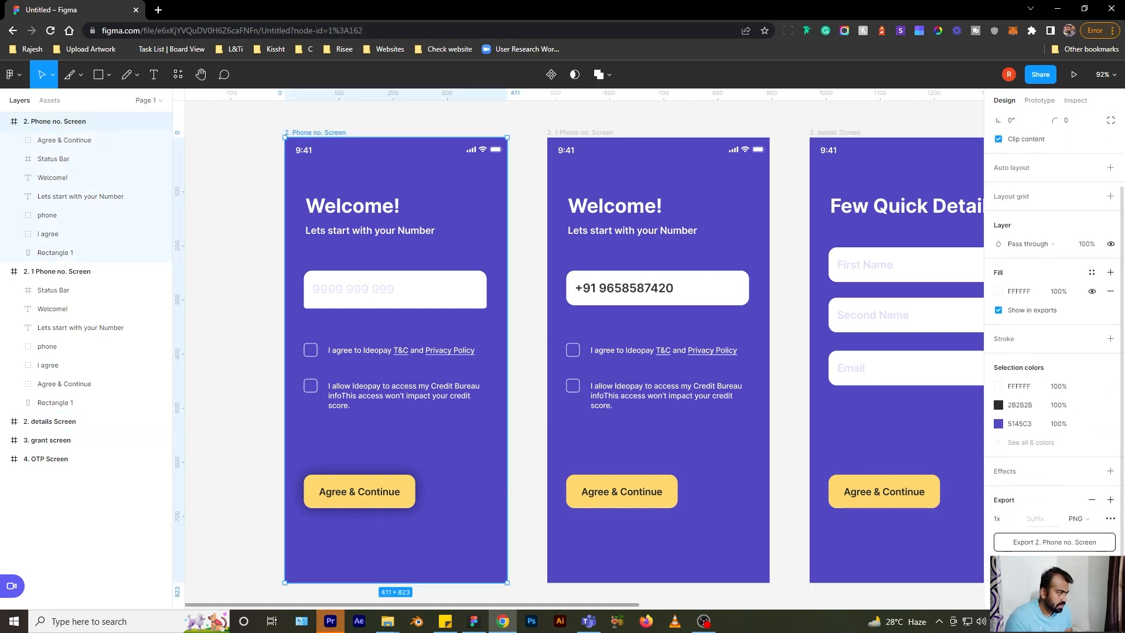
scroll(1019, 524, "down", 3)
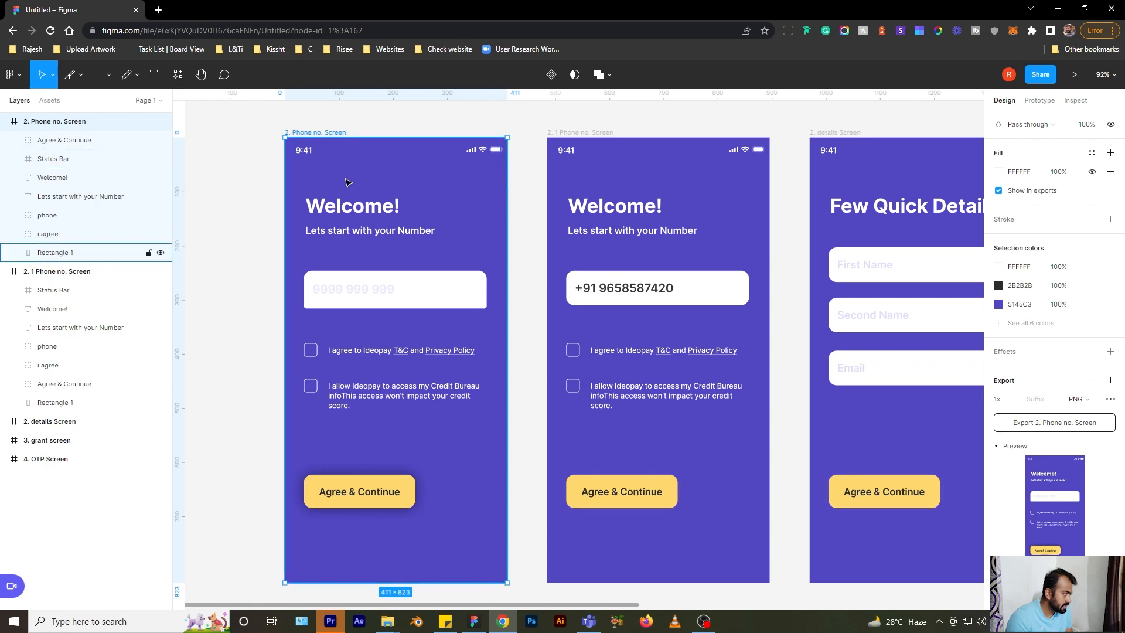
left_click(1064, 428)
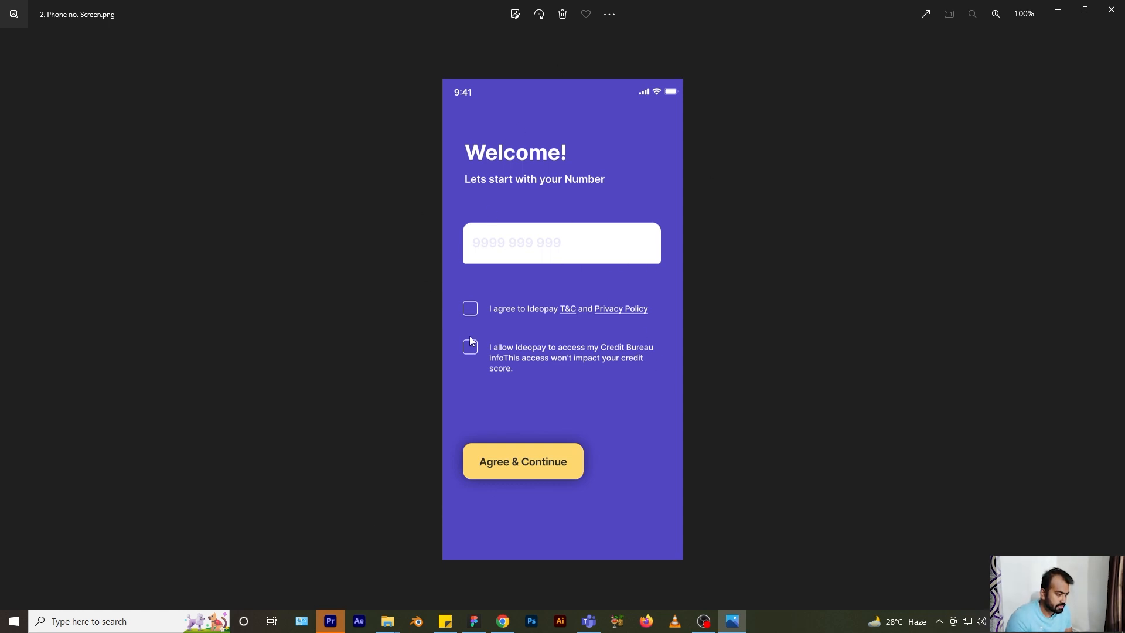
- Leave the exported 2. Phone no. Screen.png in Photos and return to Figma in Chrome
left_click(502, 621)
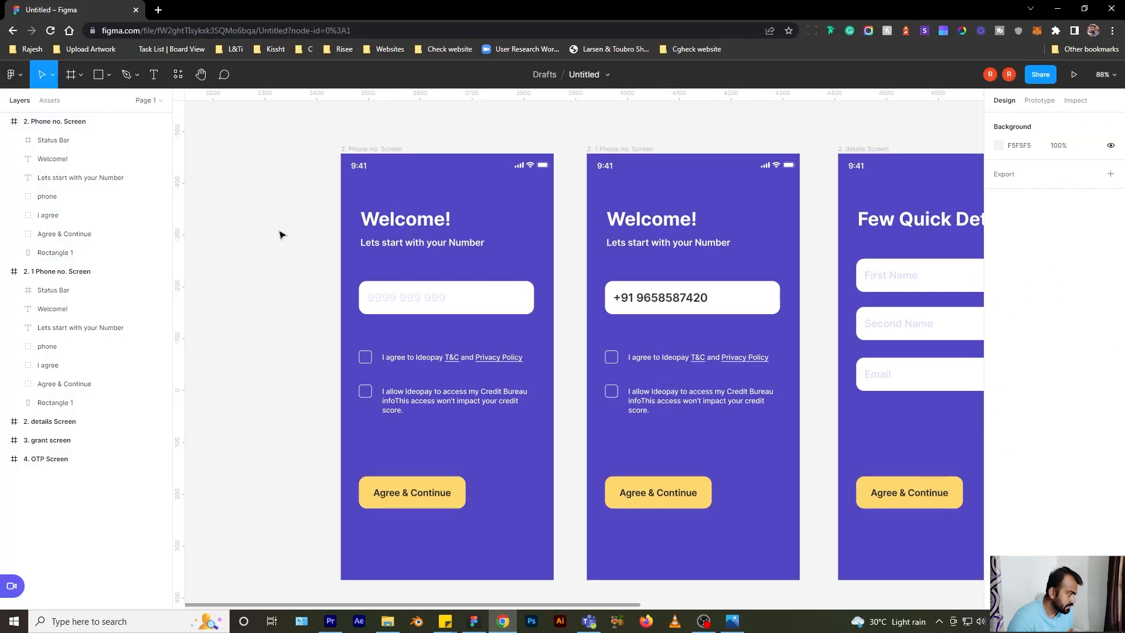
- Post the comment 'Change bg color in to red' beside the first screen's number field
left_click(224, 76)
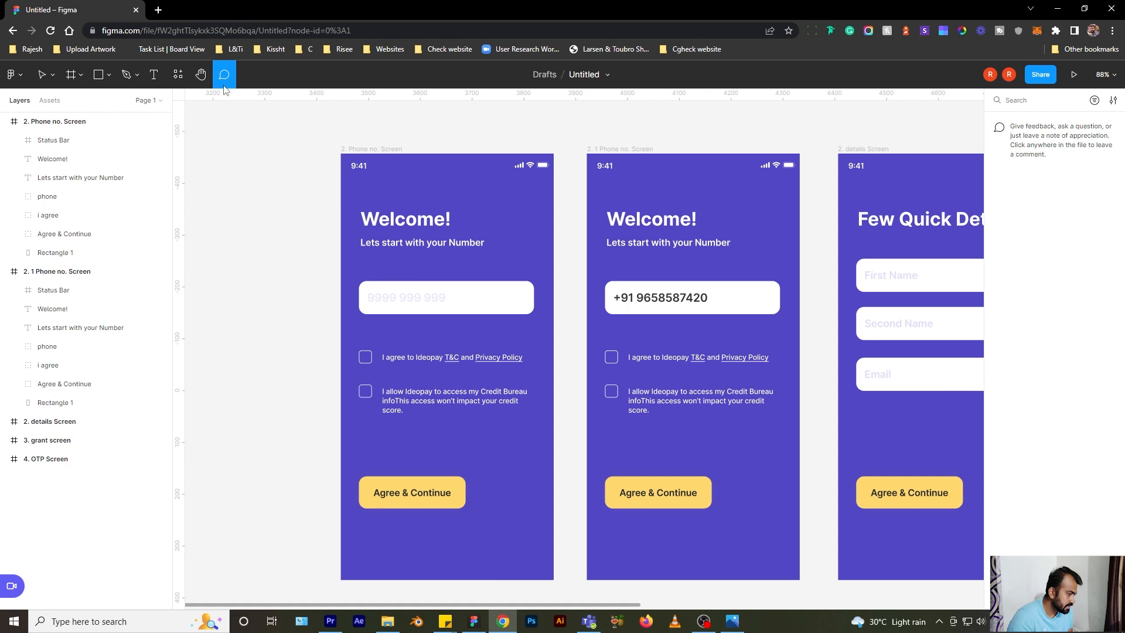
left_click(286, 319)
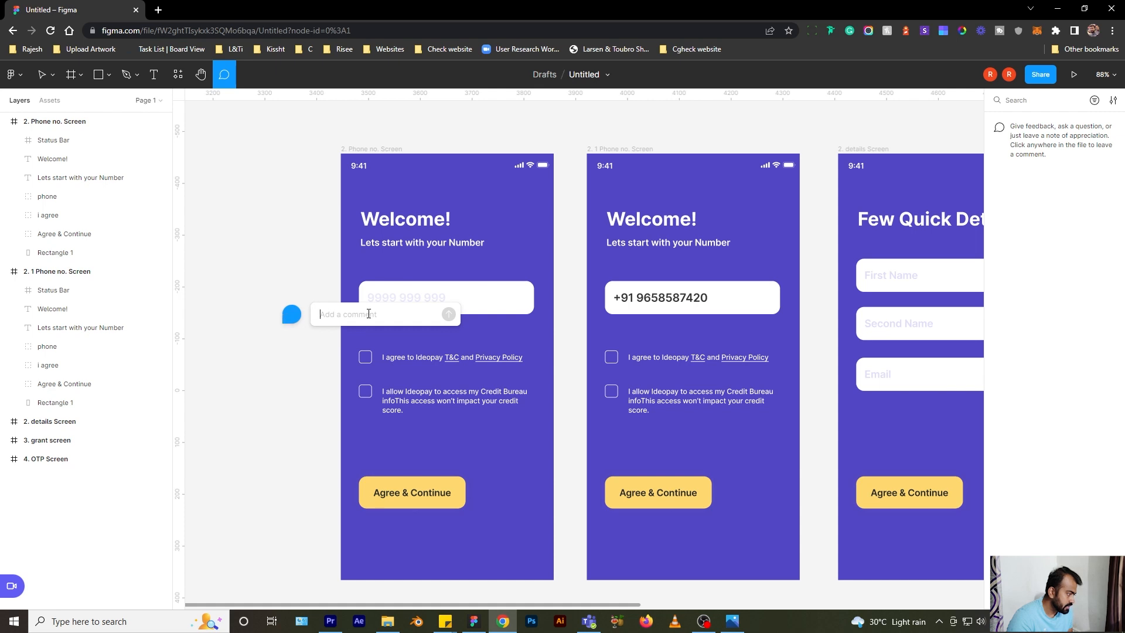
type("Change bg color in to red")
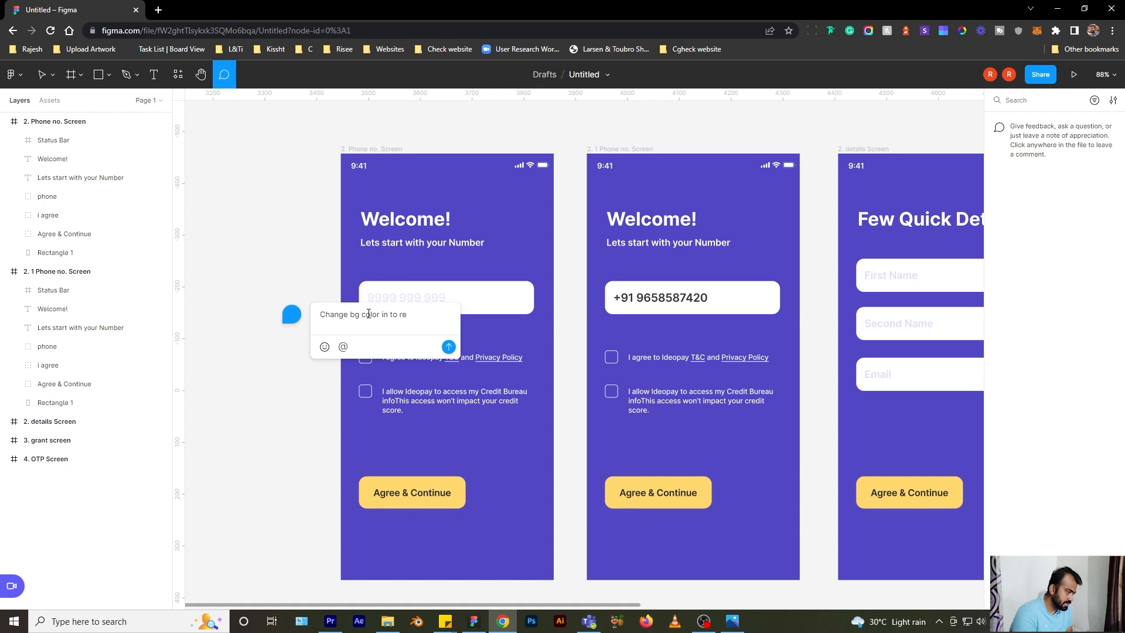
left_click(448, 346)
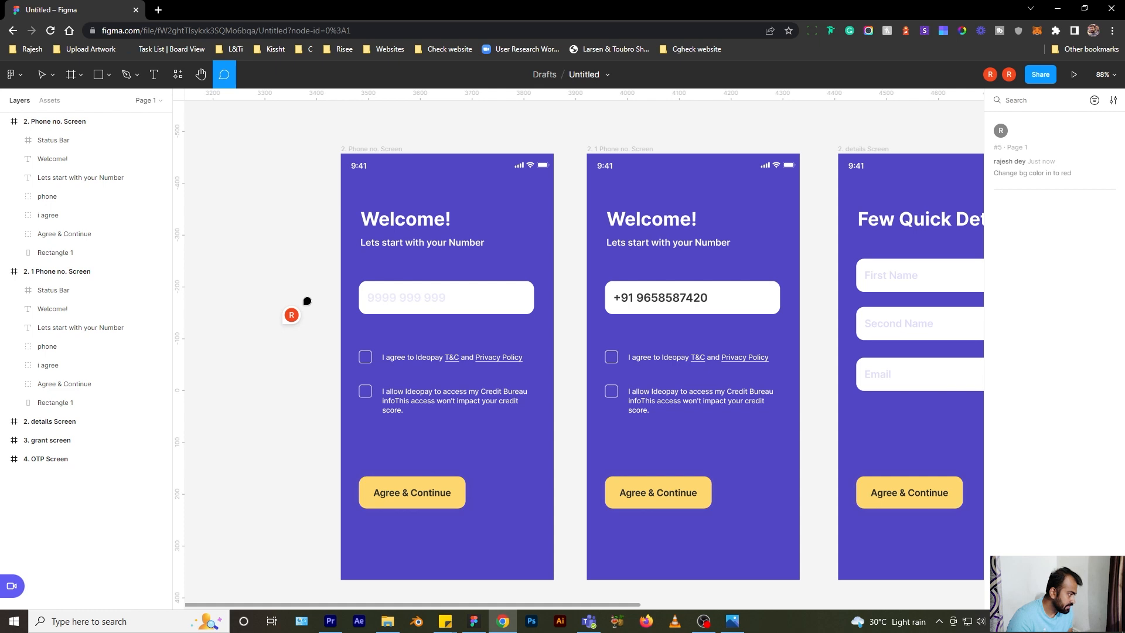
- Move the comment pin beside the first checkbox, copy the thread link, and resolve the thread
mouse_move(295, 314)
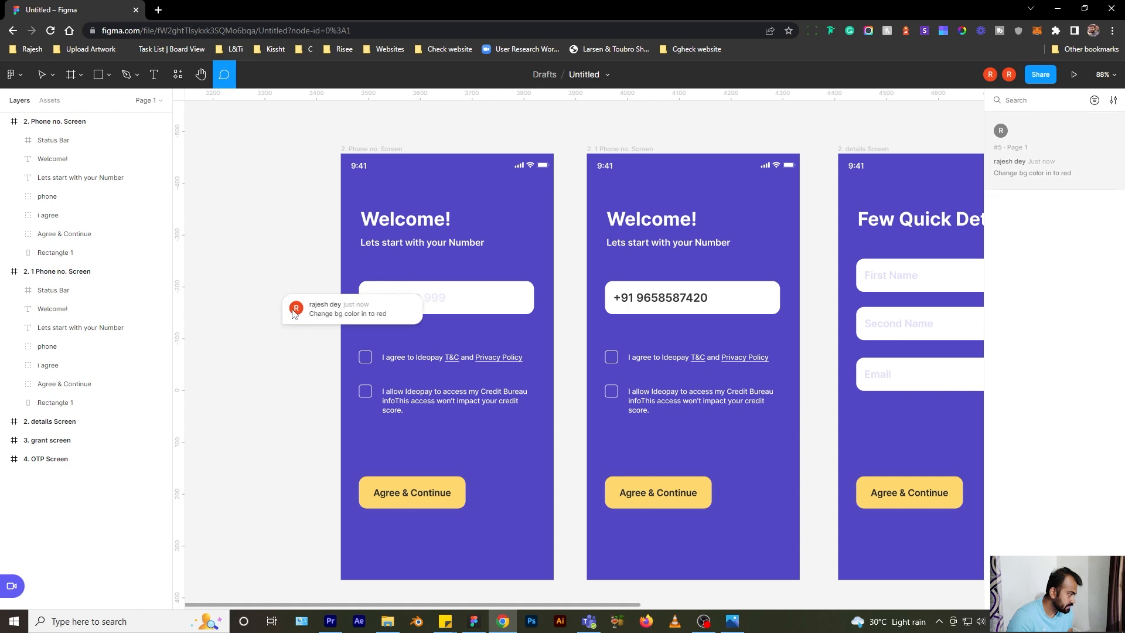
left_click_drag(294, 314, 275, 342)
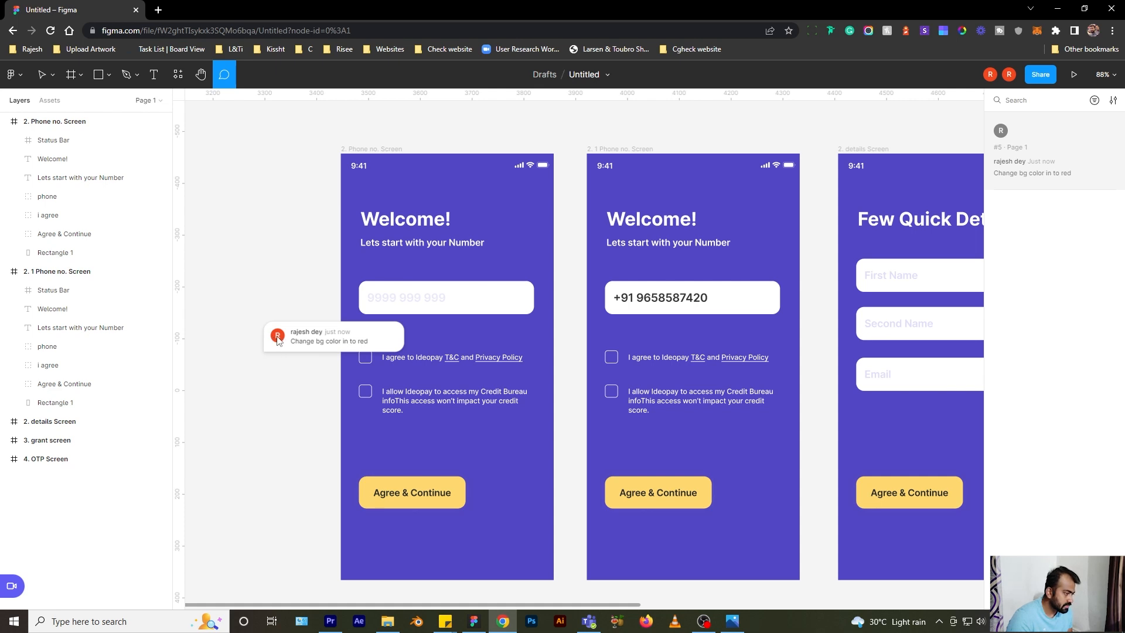
left_click(277, 340)
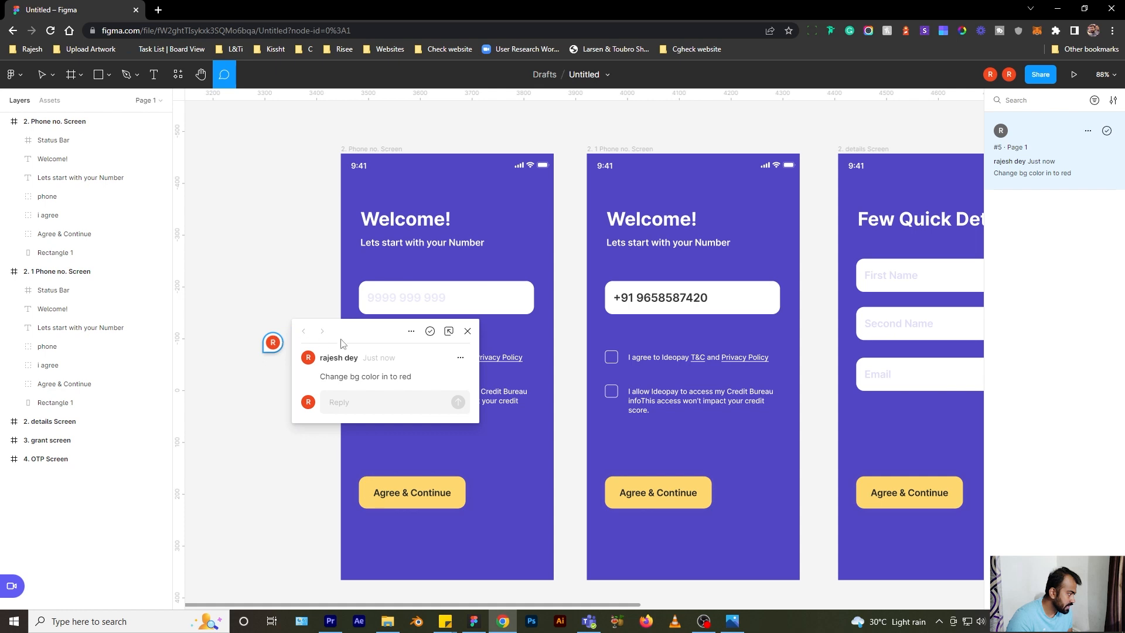
left_click(460, 359)
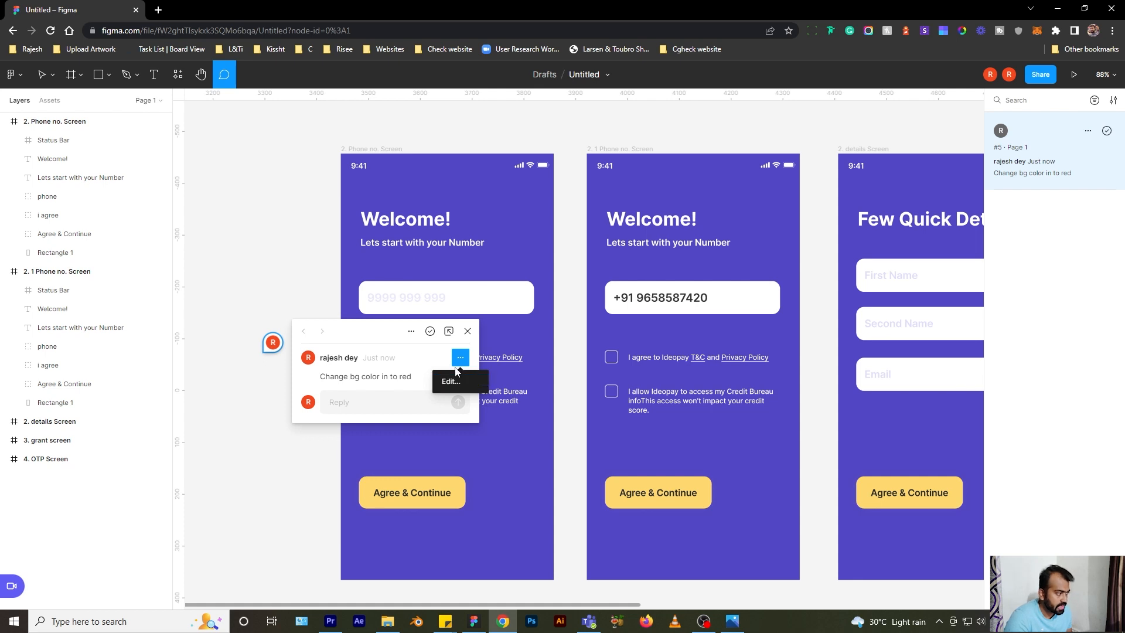
left_click(413, 336)
left_click(414, 335)
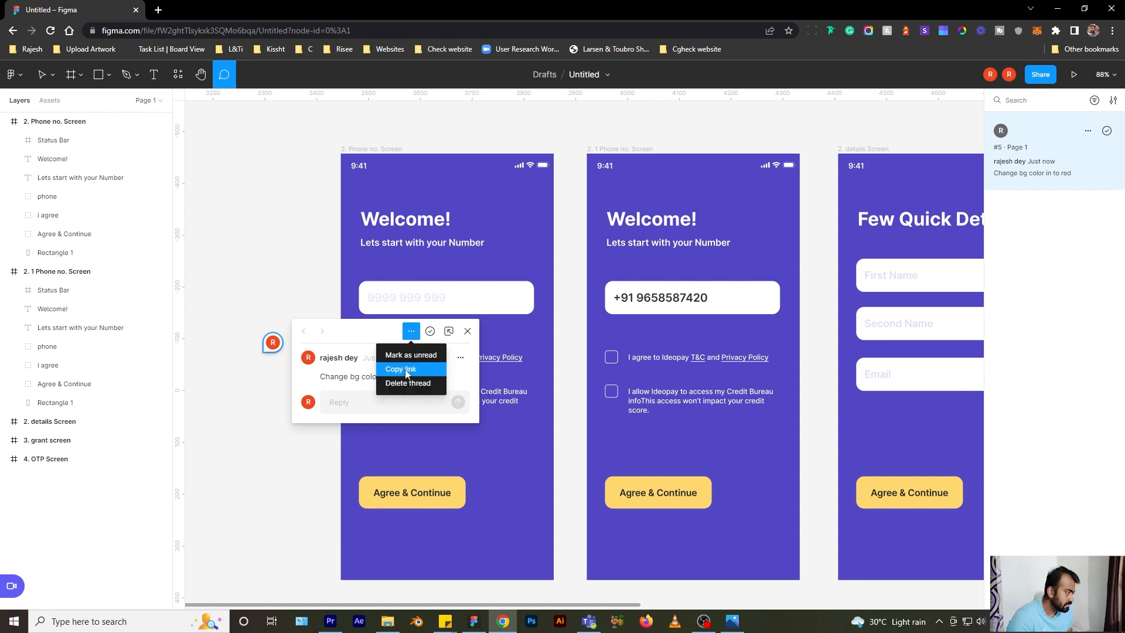
left_click(370, 333)
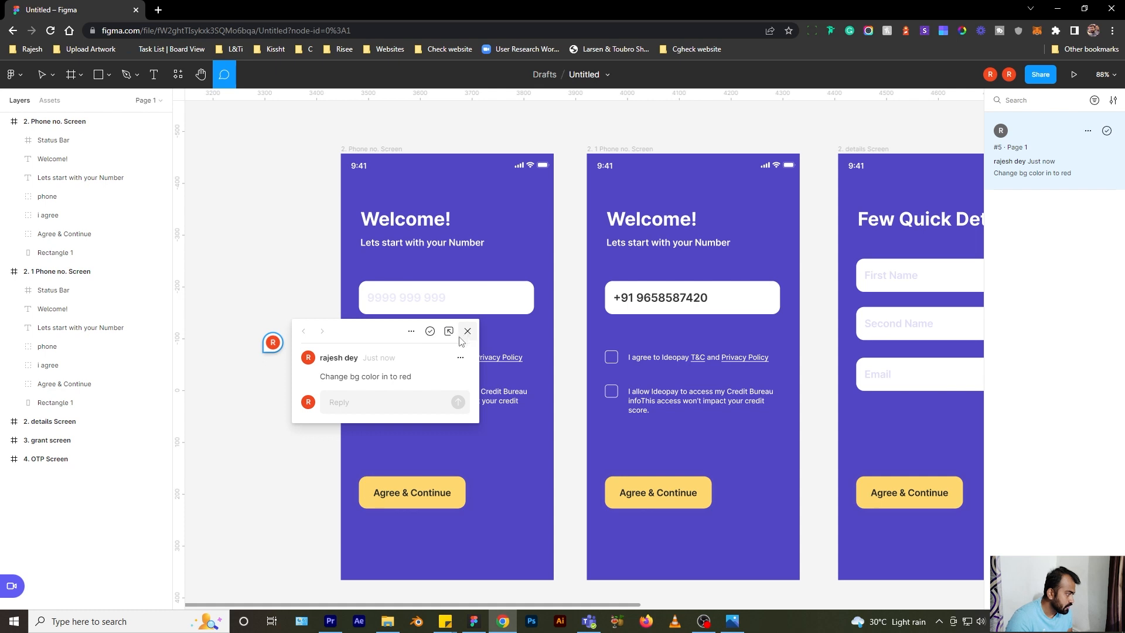
left_click(430, 331)
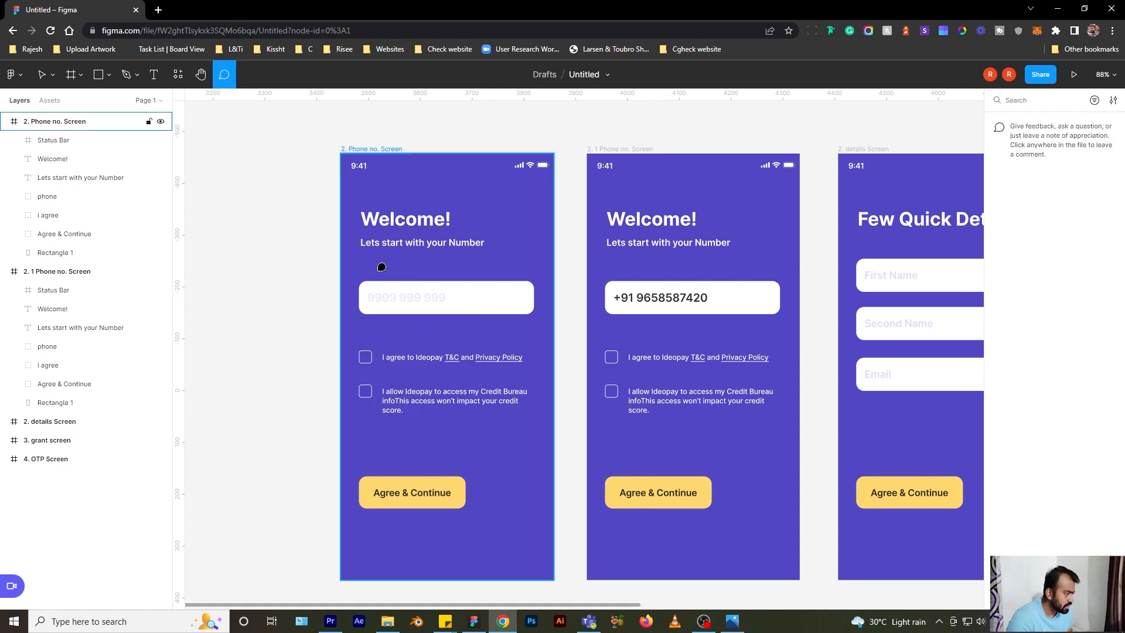
- Pan to show the grant and OTP screens and collapse both Phone no. Screen layer groups
scroll(377, 276, "down", 5)
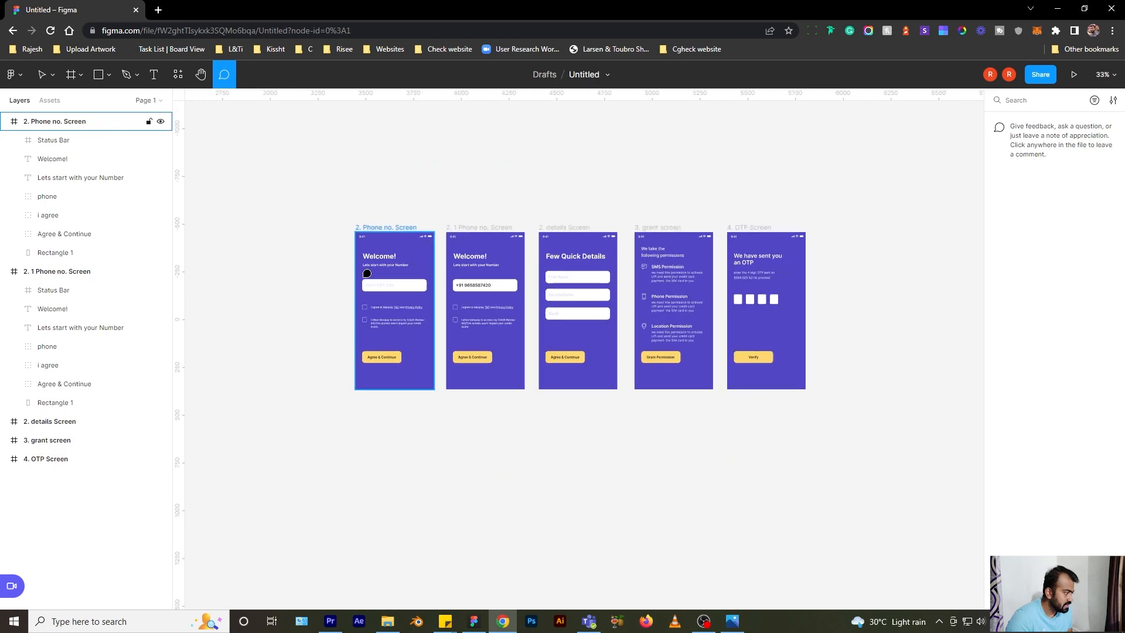
scroll(367, 274, "up", 2)
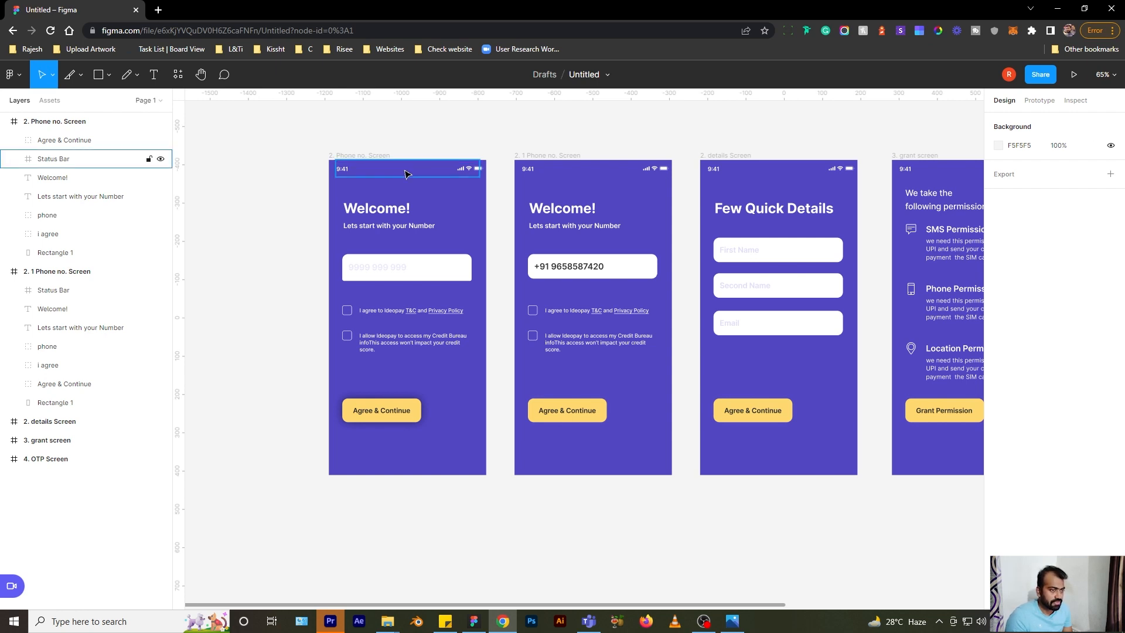
left_click_drag(607, 129, 495, 163)
left_click(4, 122)
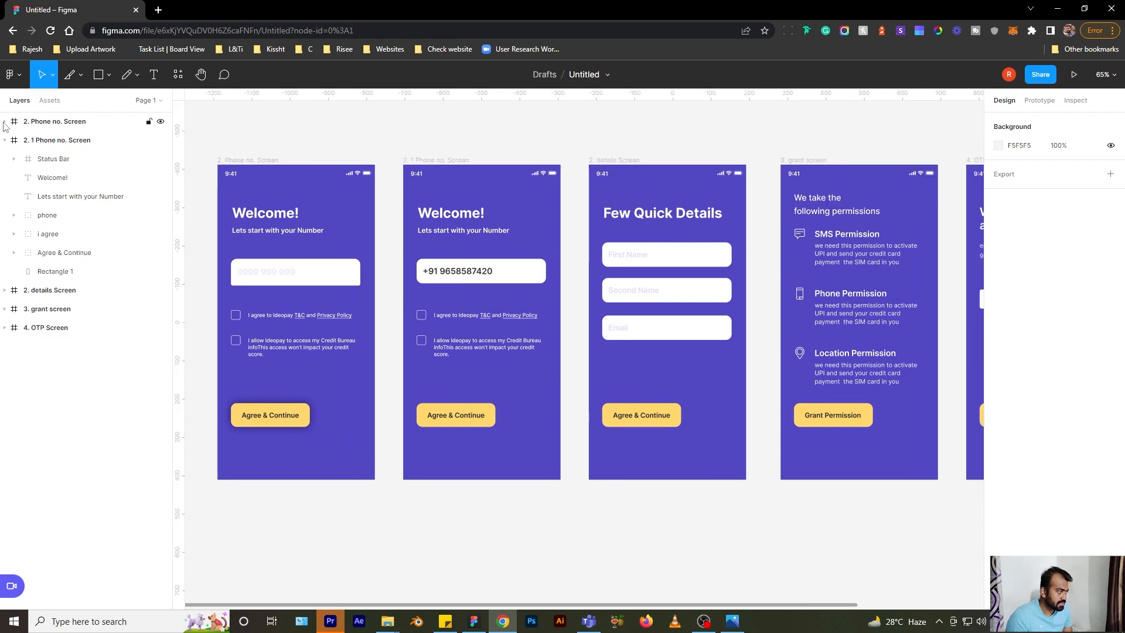
left_click(4, 141)
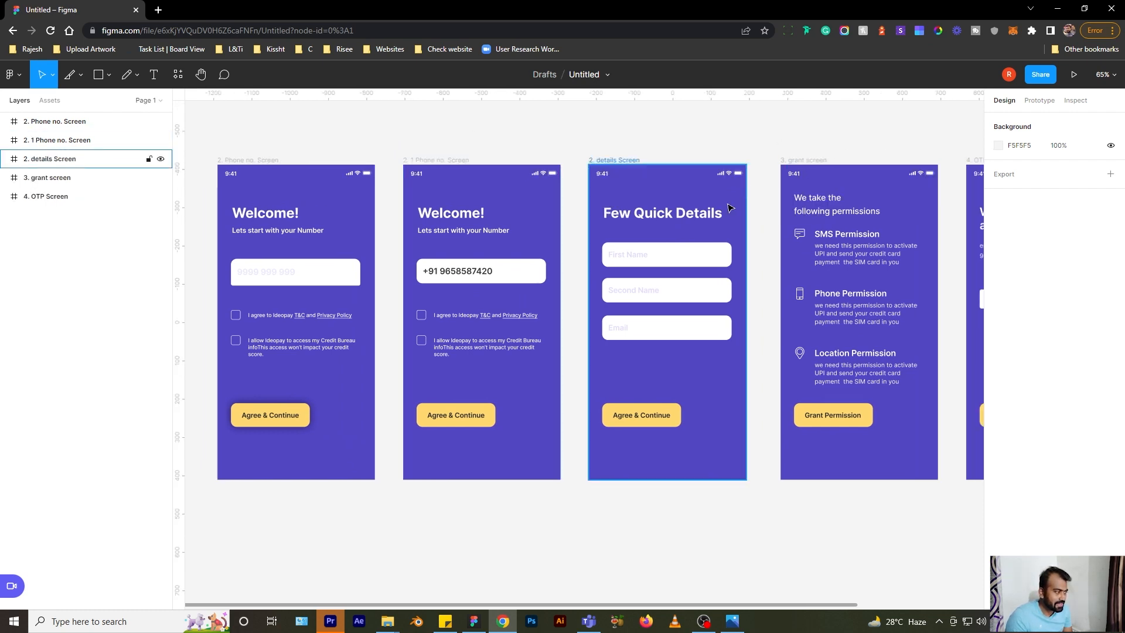
left_click_drag(481, 141, 490, 140)
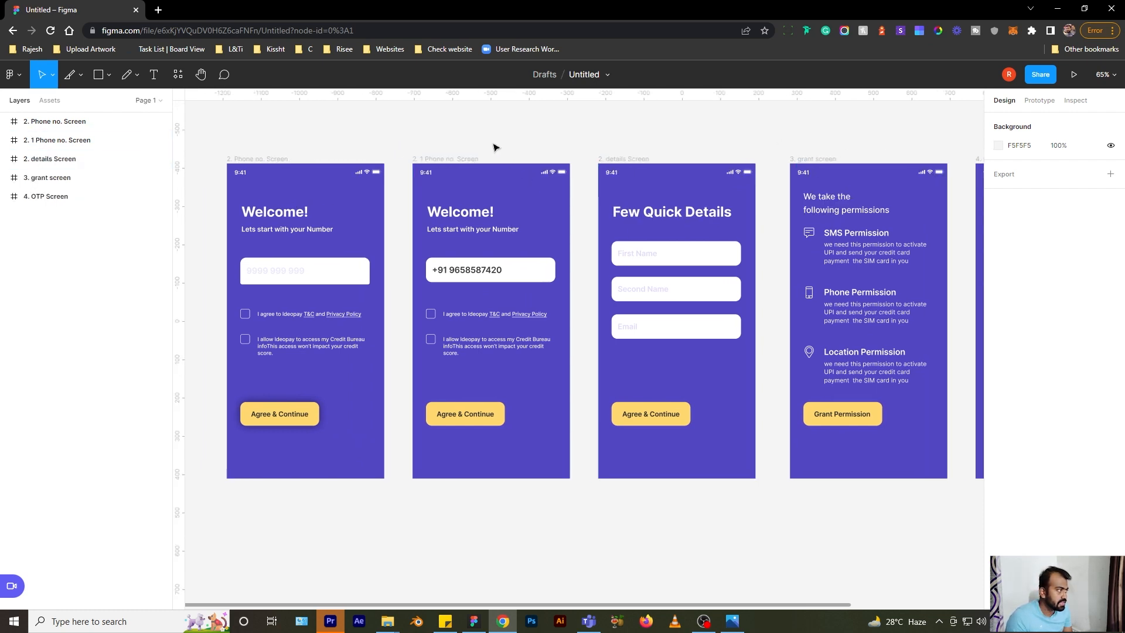